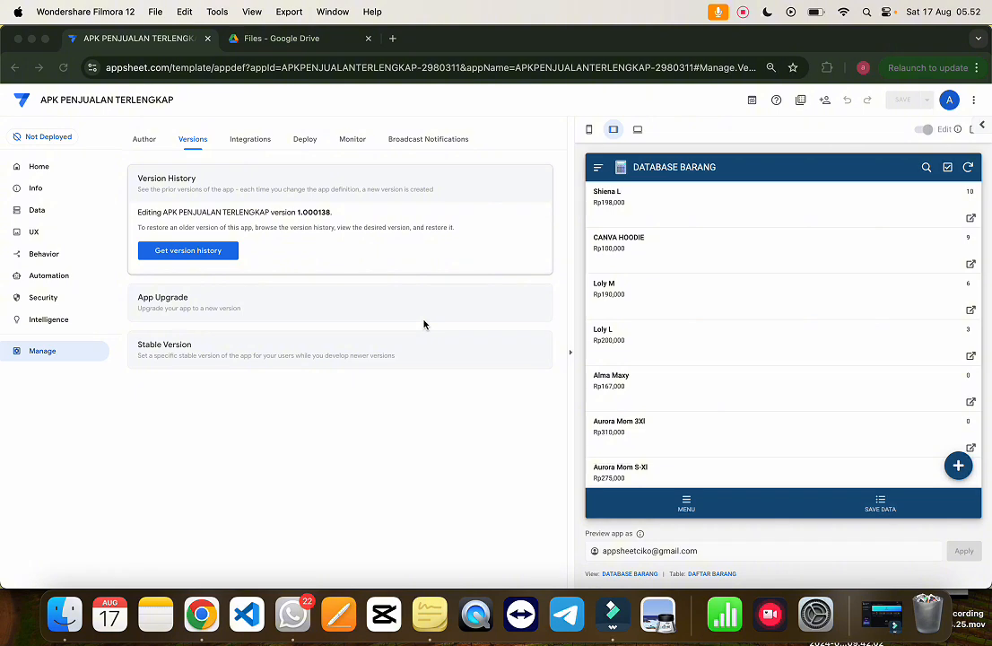
- Switch back to the AppSheet editor and open the first transaction of the TRANSAKSI list in the app preview
left_click(329, 471)
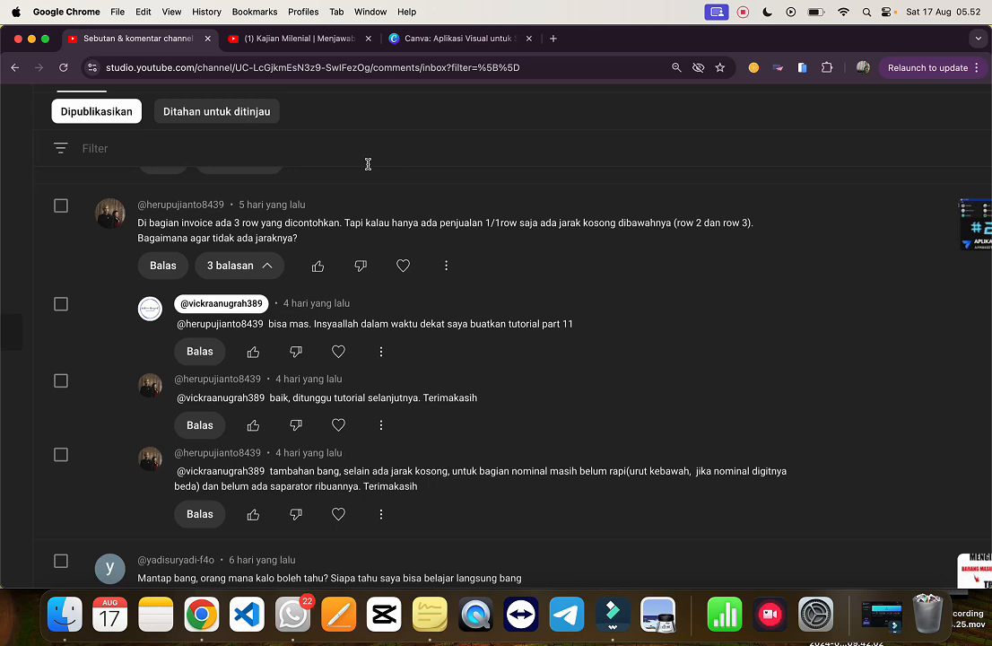
key("super+grave")
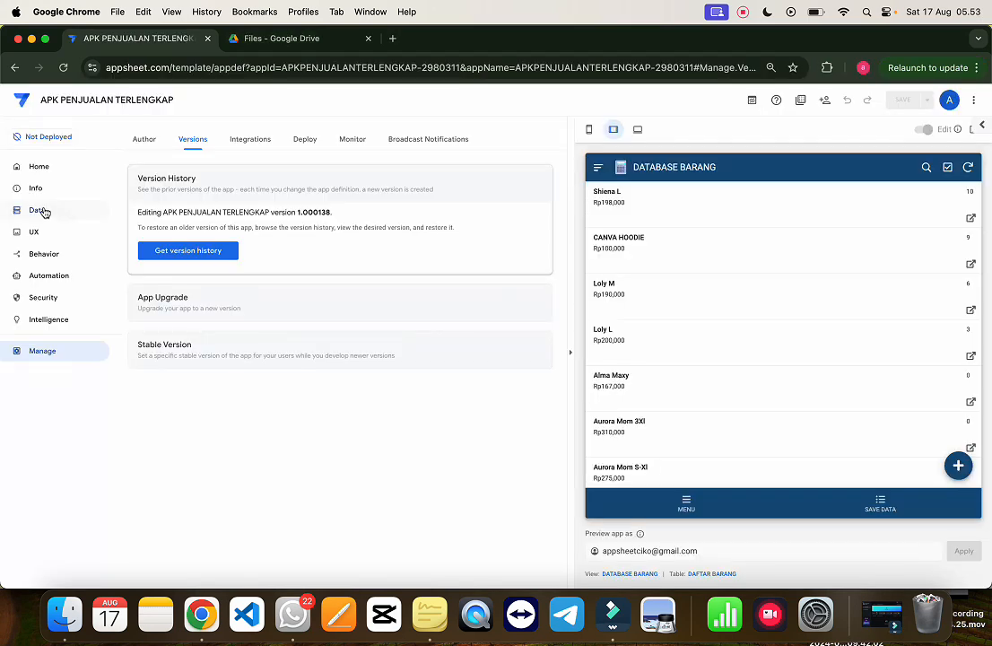
left_click(695, 502)
left_click(675, 206)
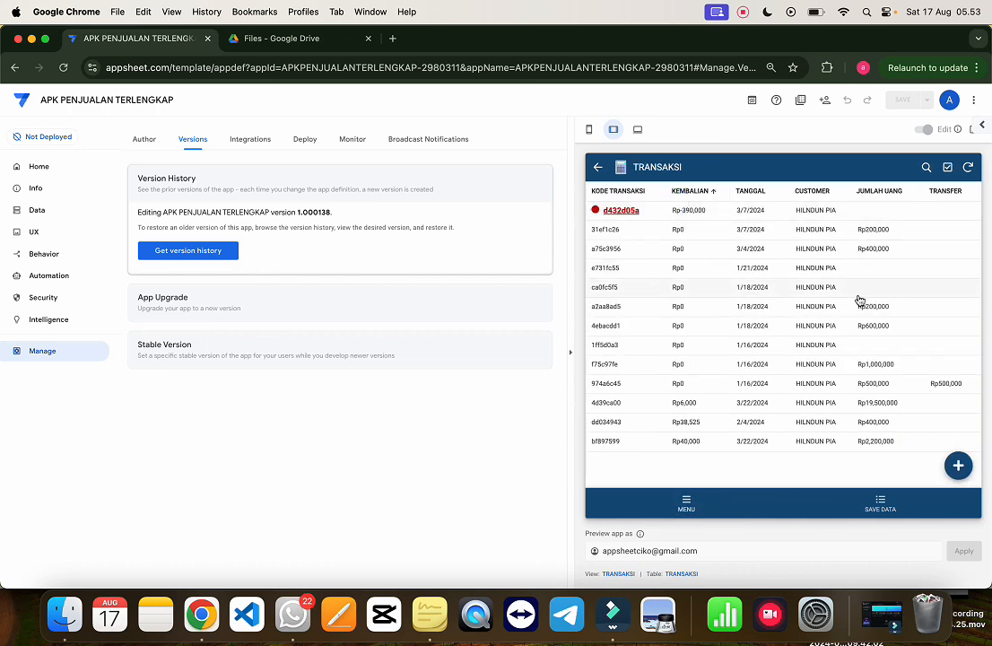
left_click(816, 220)
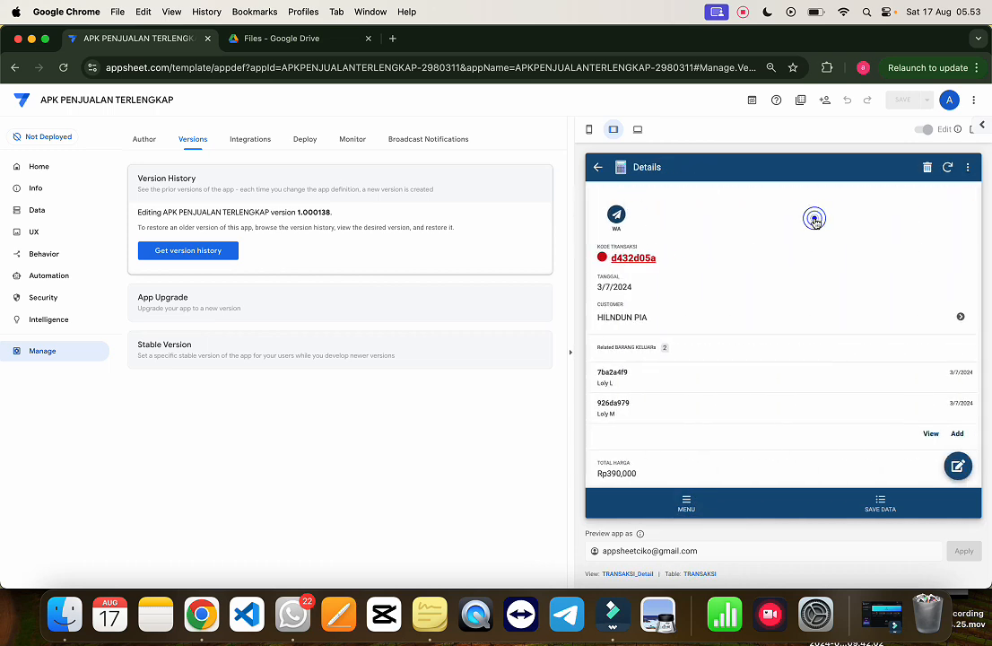
- Examine the INVOICE text in the transaction details, especially the empty lines between the last item and the total
scroll(793, 412, "down", 10)
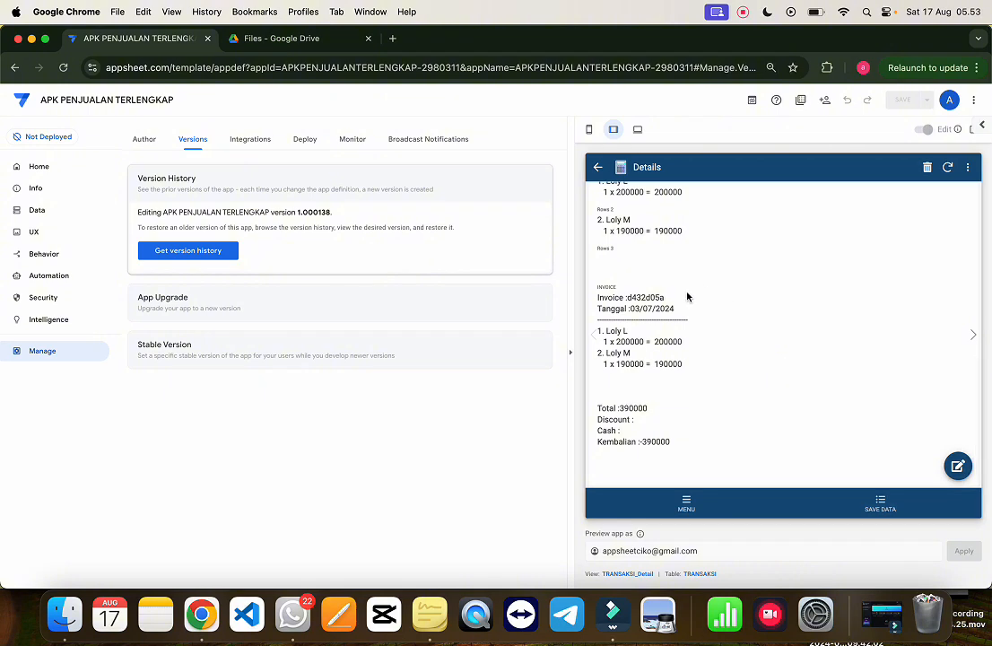
scroll(599, 368, "up", 5)
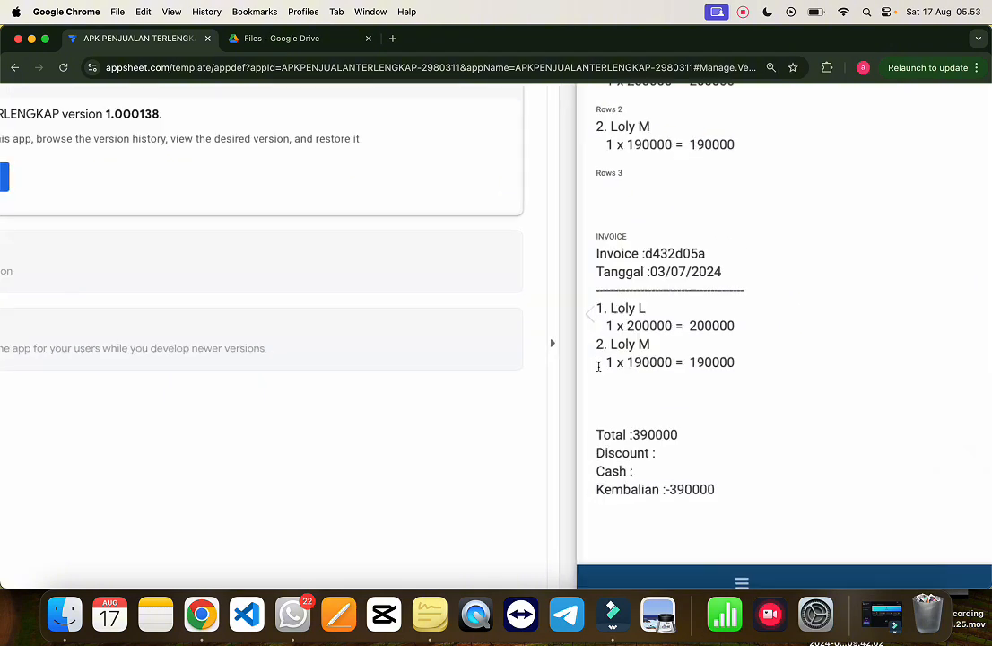
left_click_drag(595, 386, 620, 416)
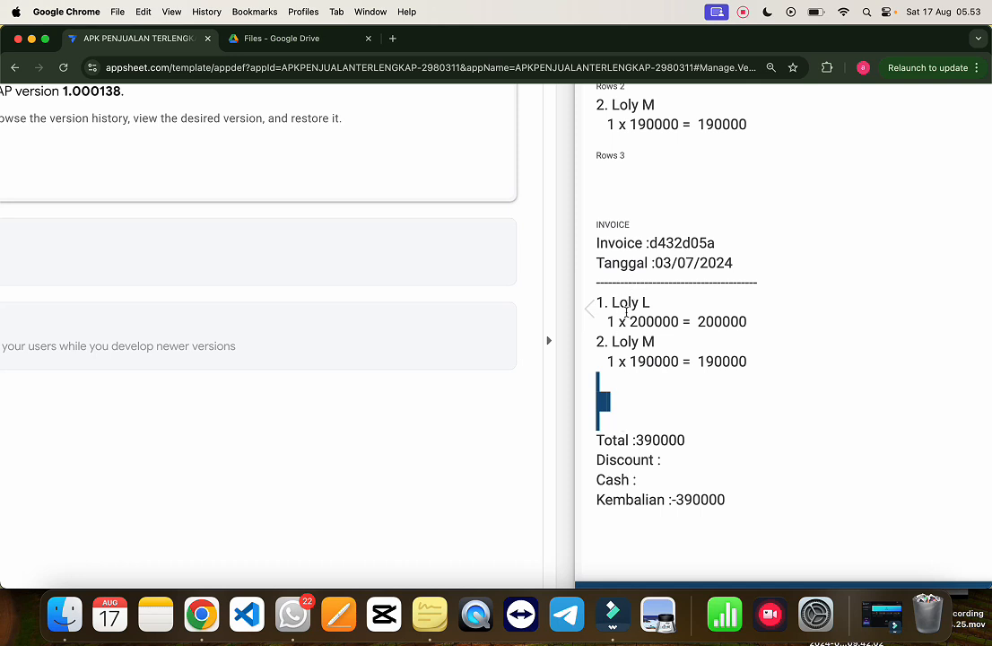
left_click(604, 382)
left_click(602, 427)
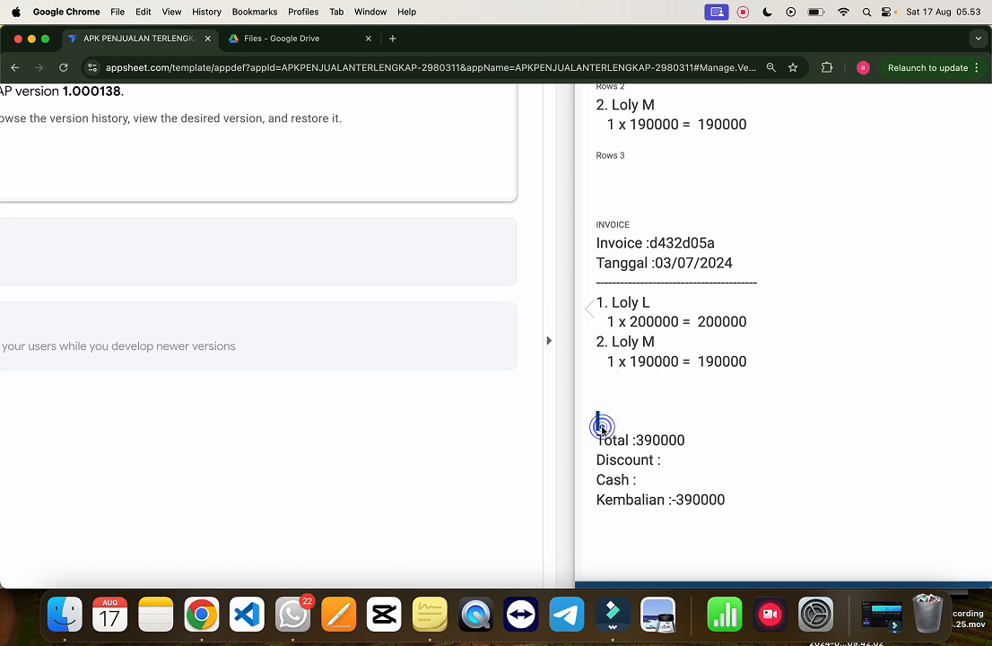
mouse_move(604, 383)
left_mouse_down()
mouse_move(596, 444)
mouse_move(611, 381)
left_mouse_up()
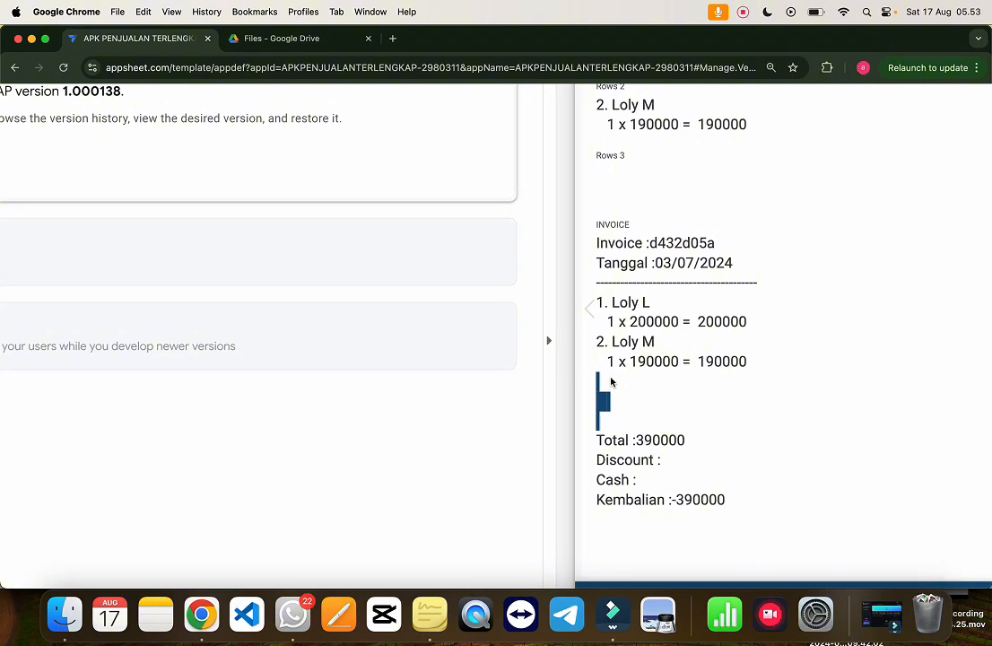
scroll(616, 460, "down", 3)
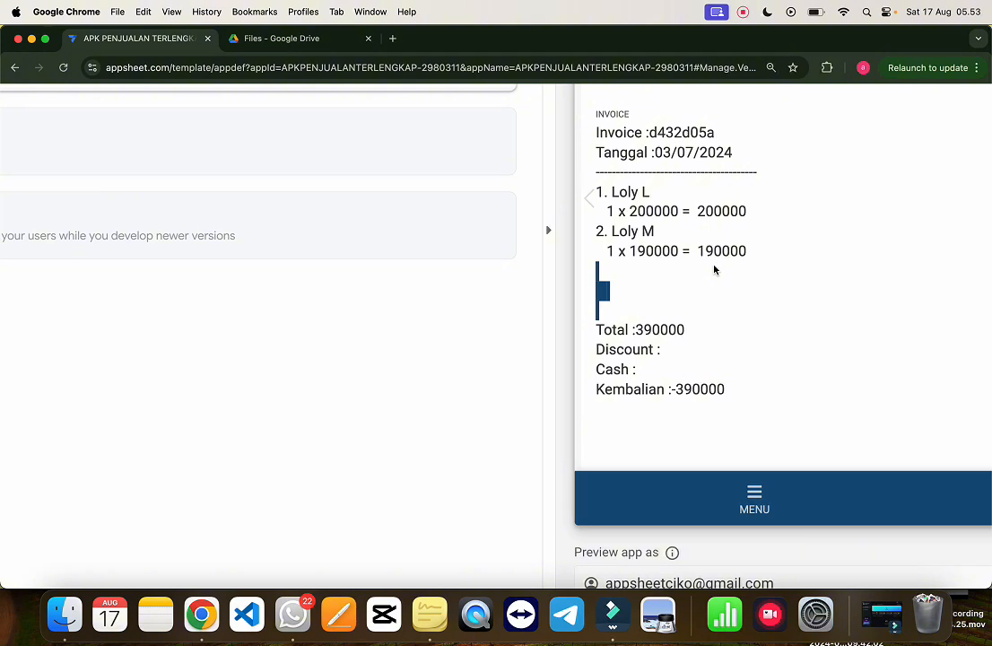
scroll(715, 273, "down", 5)
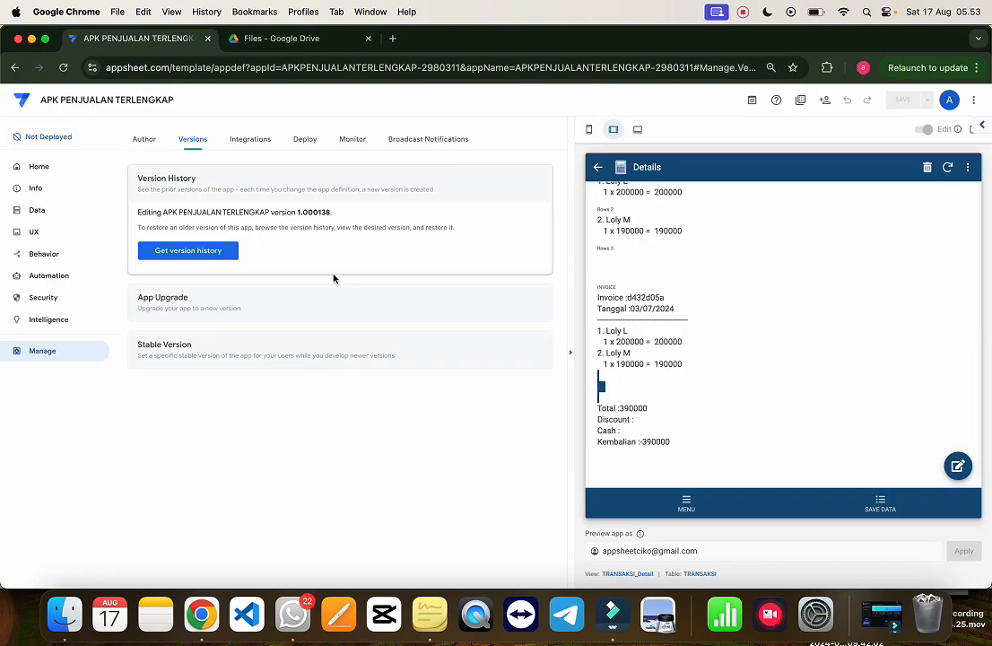
- Open the column list of the TRANSAKSI data table and find the INVOICE column
left_click(44, 214)
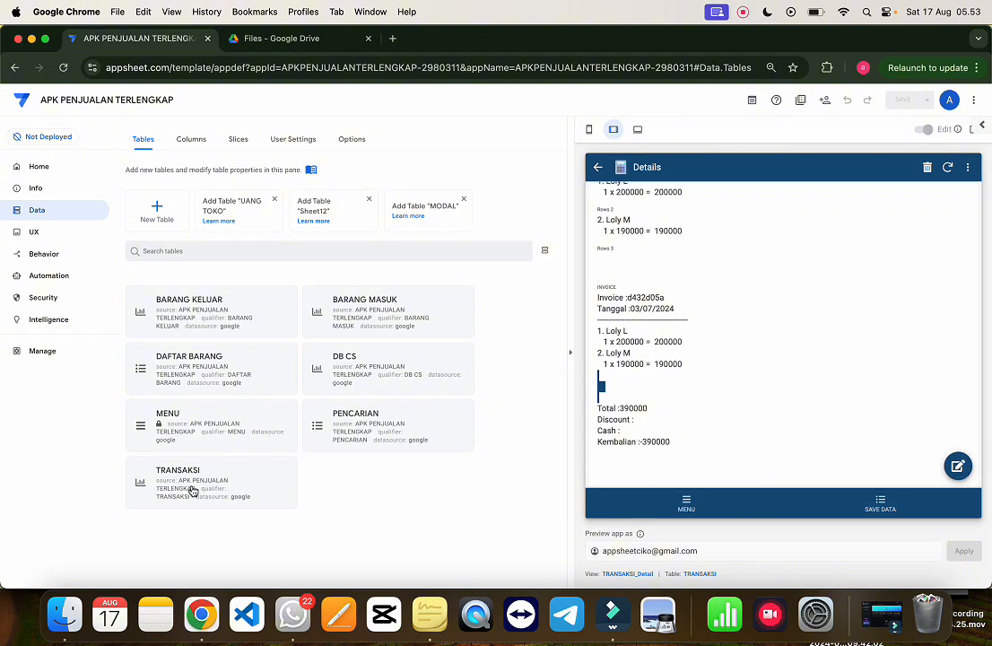
left_click(192, 487)
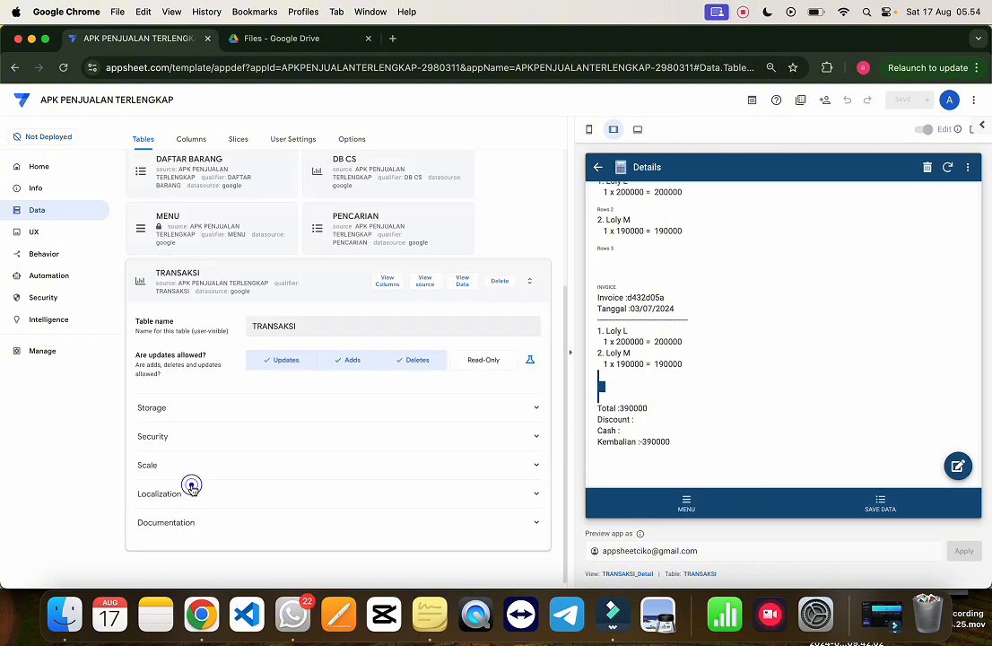
left_click(387, 283)
scroll(380, 412, "down", 5)
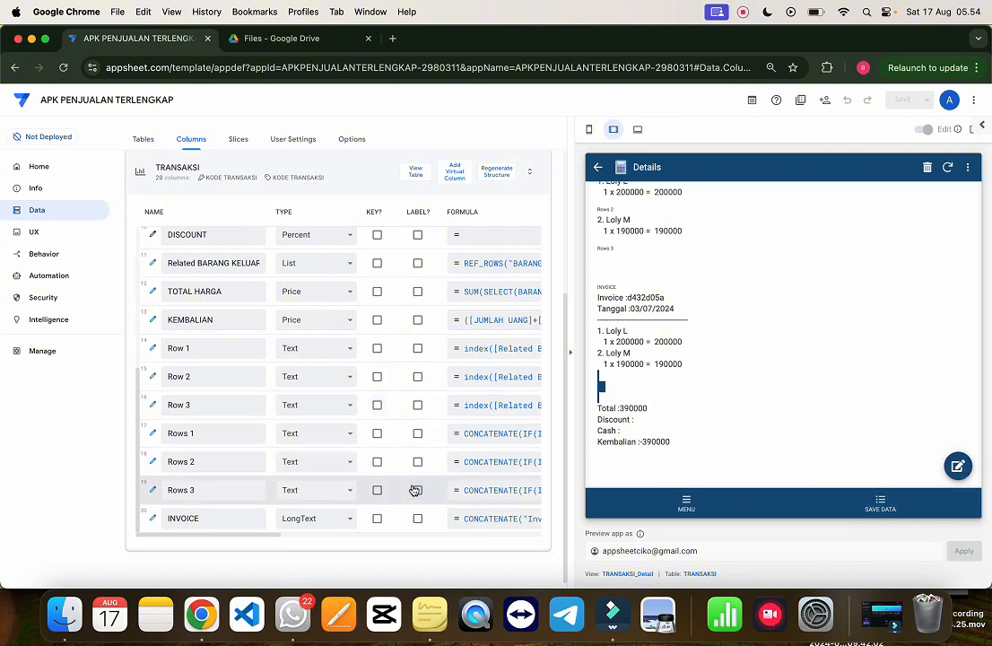
- In the INVOICE column's app formula, replace [Rows 1] with an IF function whose condition is ISBLANK([Rows 1])
left_click(501, 518)
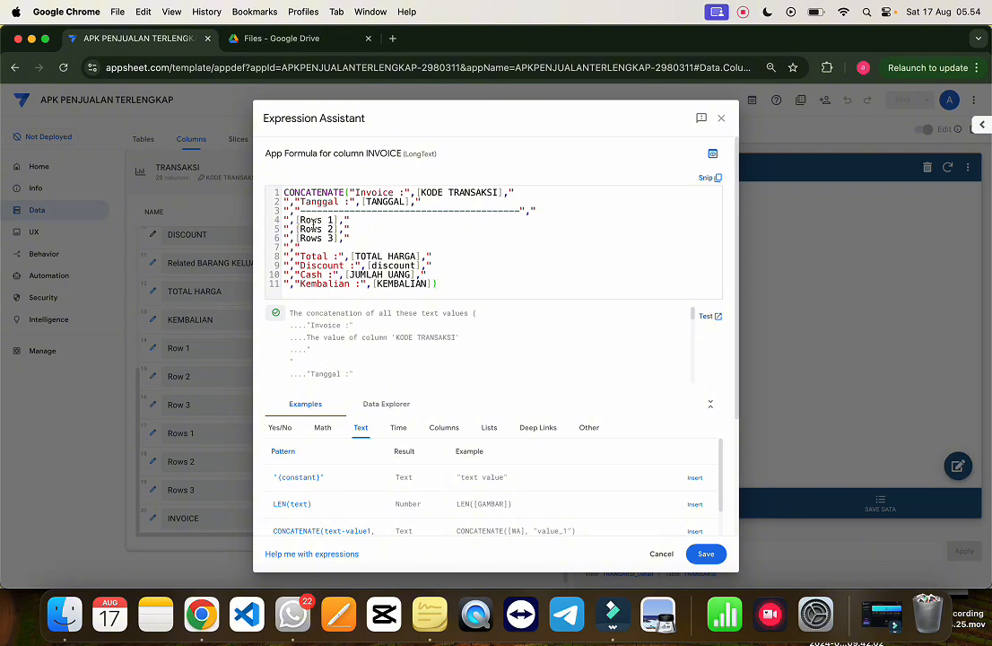
left_click_drag(296, 222, 338, 219)
key("BackSpace")
type("if")
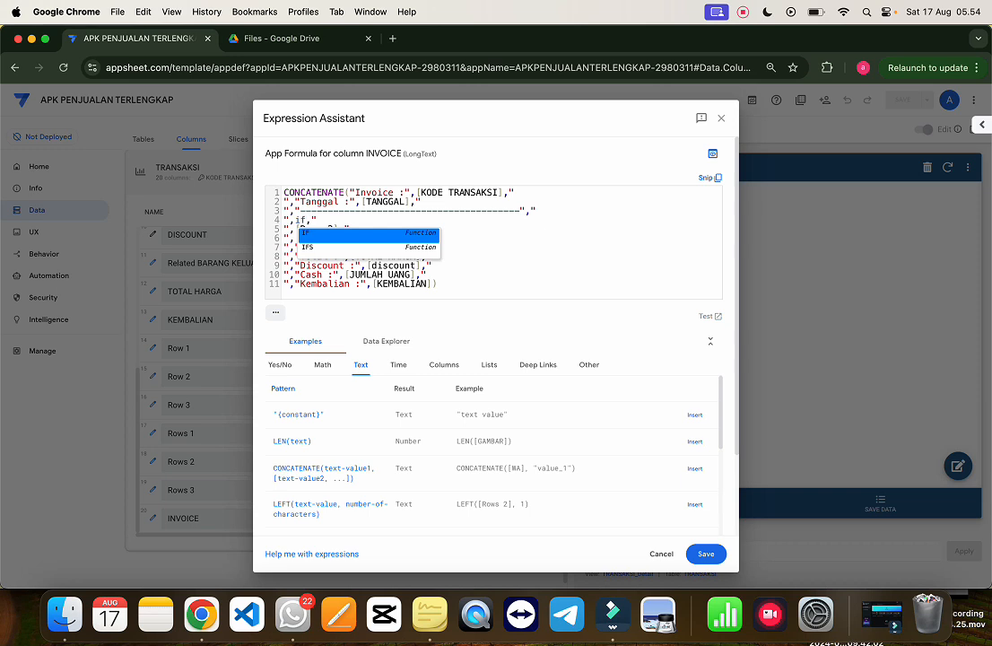
key("Return")
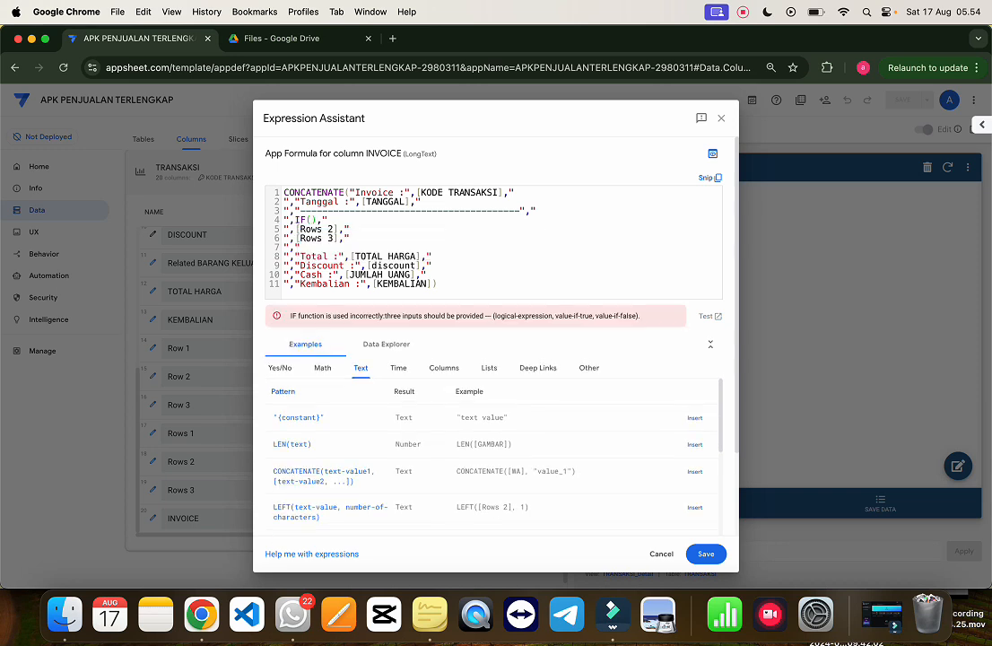
type("is")
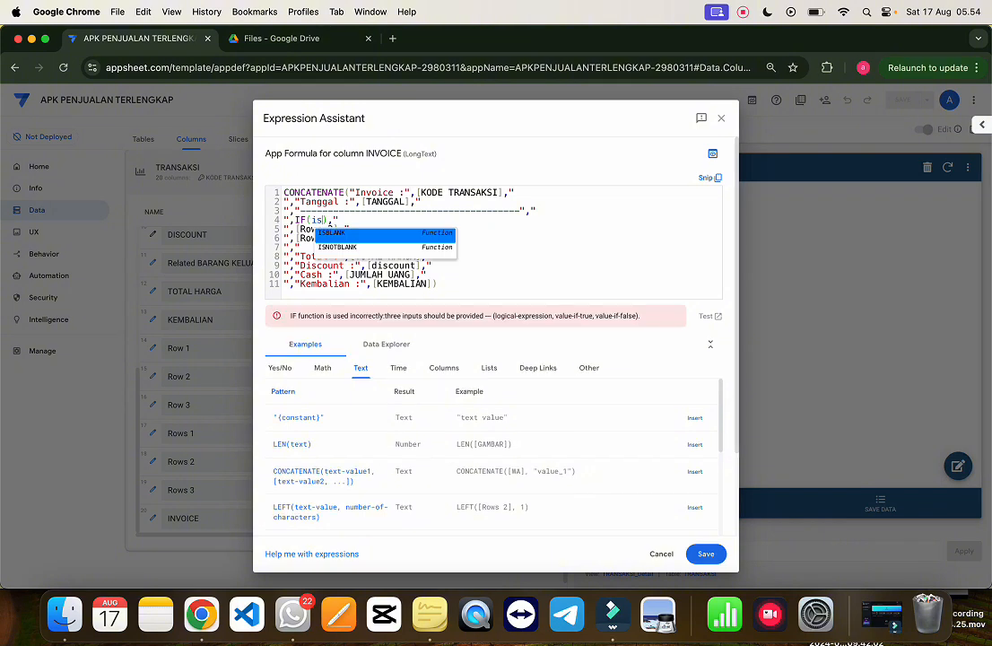
key("Return")
type("[Rows 1]")
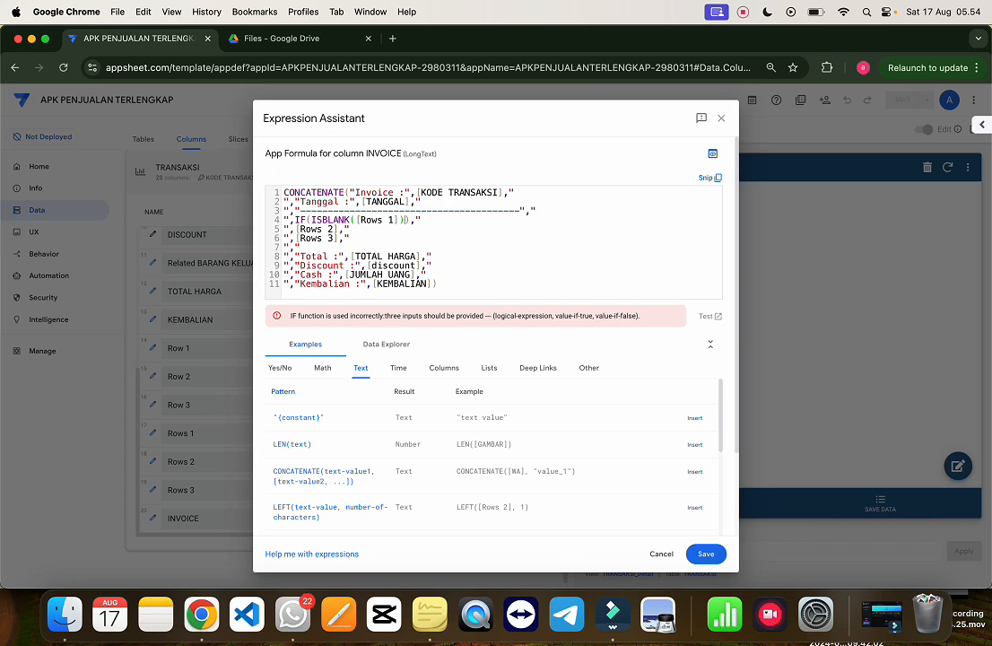
- Complete the IF function on line 4 with "" as the true value and [Rows 1] as the false value
scroll(304, 174, "up", 5)
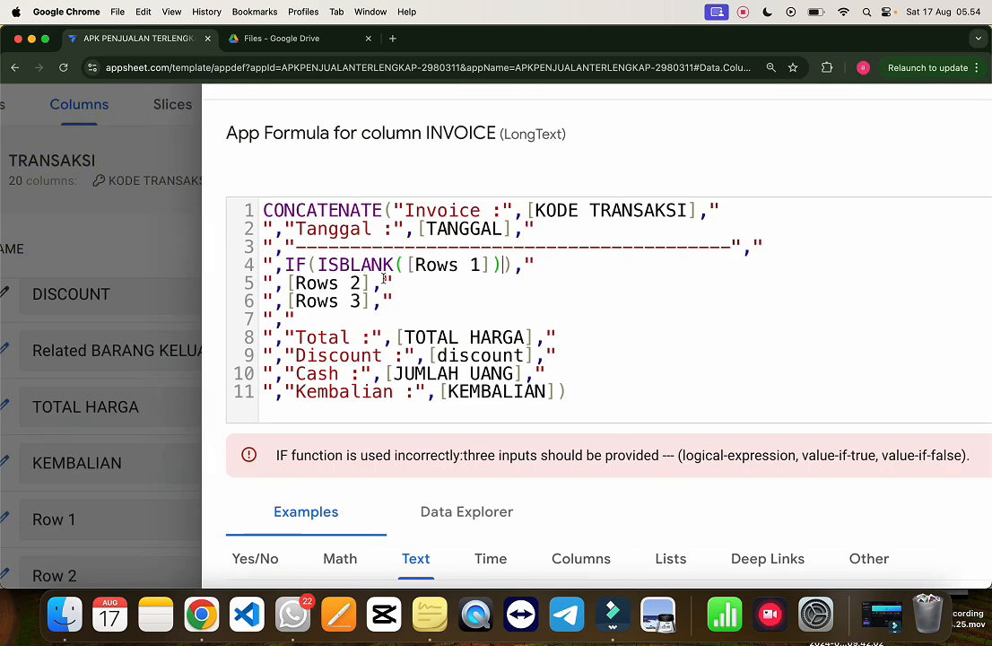
left_click(500, 265)
type(",\"\"")
key("Right")
type(",[Rows 1]")
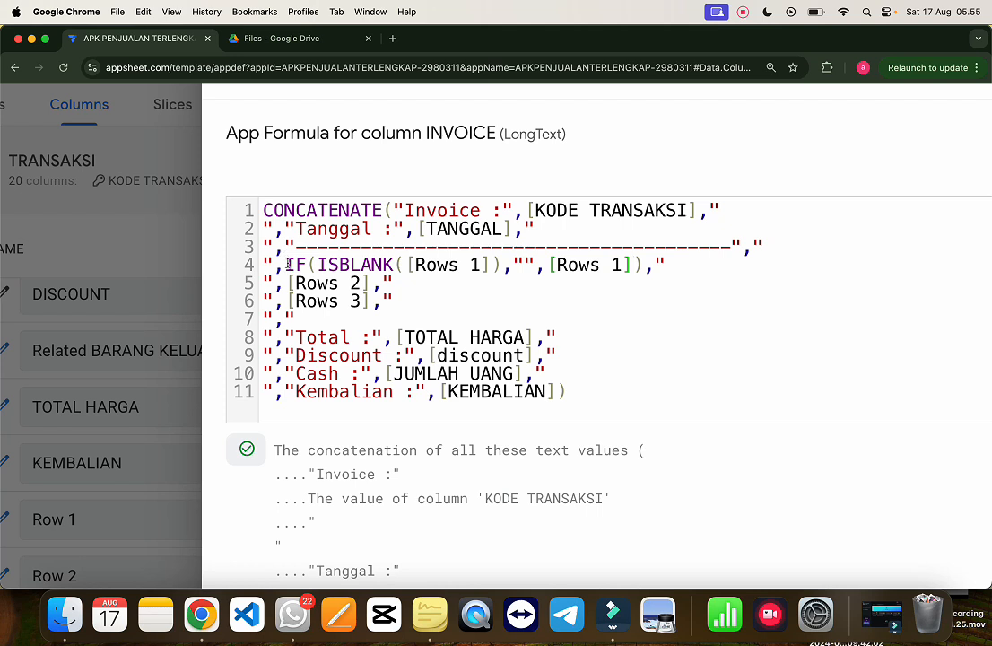
- Copy the IF(ISBLANK([Rows 1]),"",[Rows 1]) expression over [Rows 2] and [Rows 3] in the INVOICE formula
left_click_drag(285, 264, 642, 264)
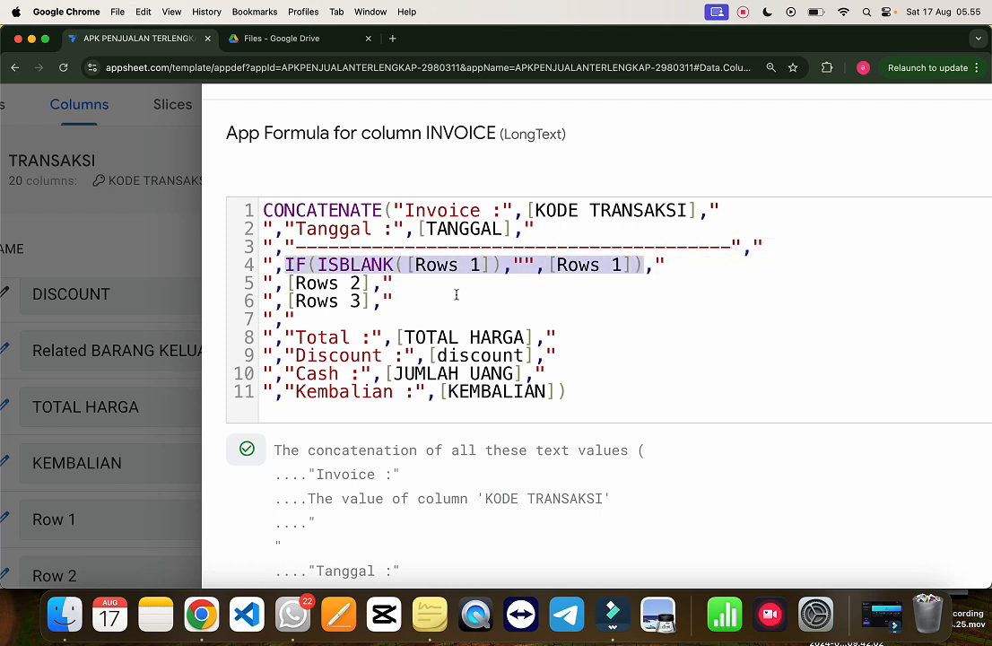
key("super+c")
mouse_move(374, 284)
left_mouse_down()
mouse_move(282, 283)
mouse_move(367, 303)
left_mouse_up()
key("super+v")
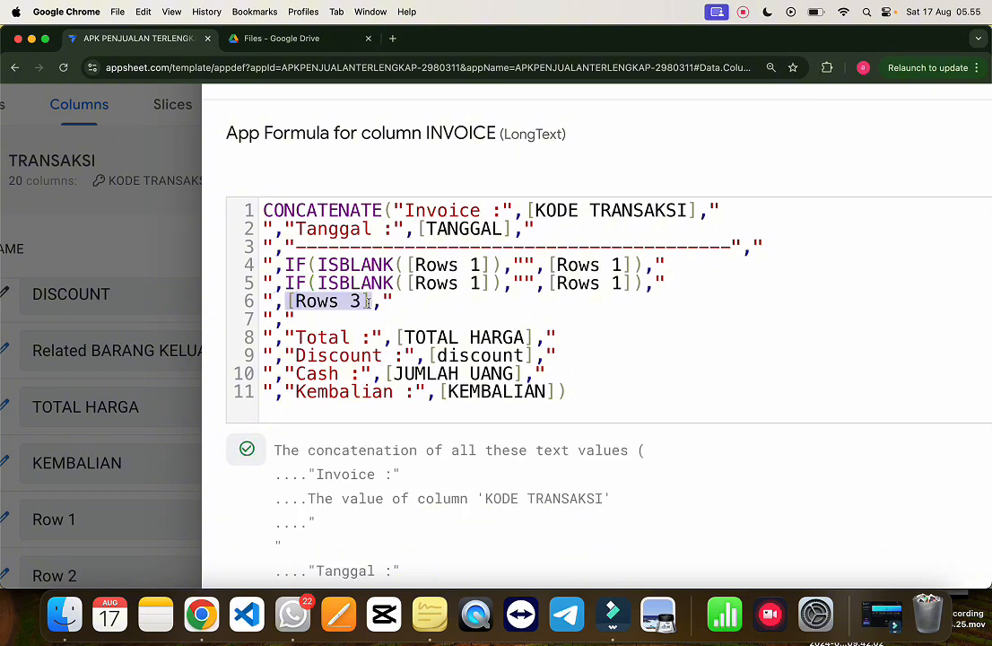
key("super+v")
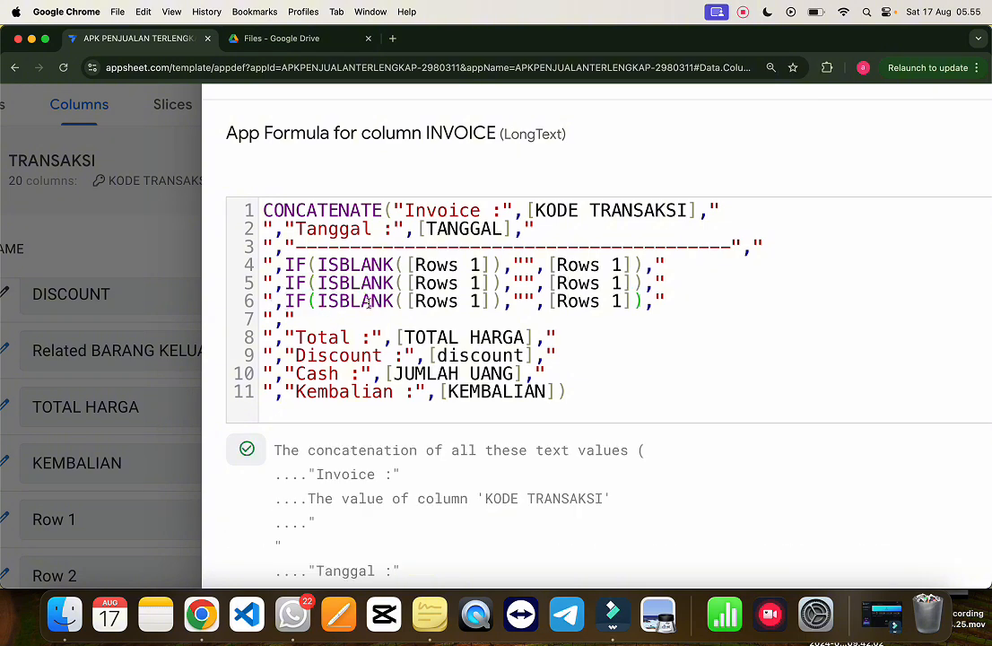
- Change both column references in the IF expression on line 5 to [Rows 2]
left_click(480, 282)
type("2")
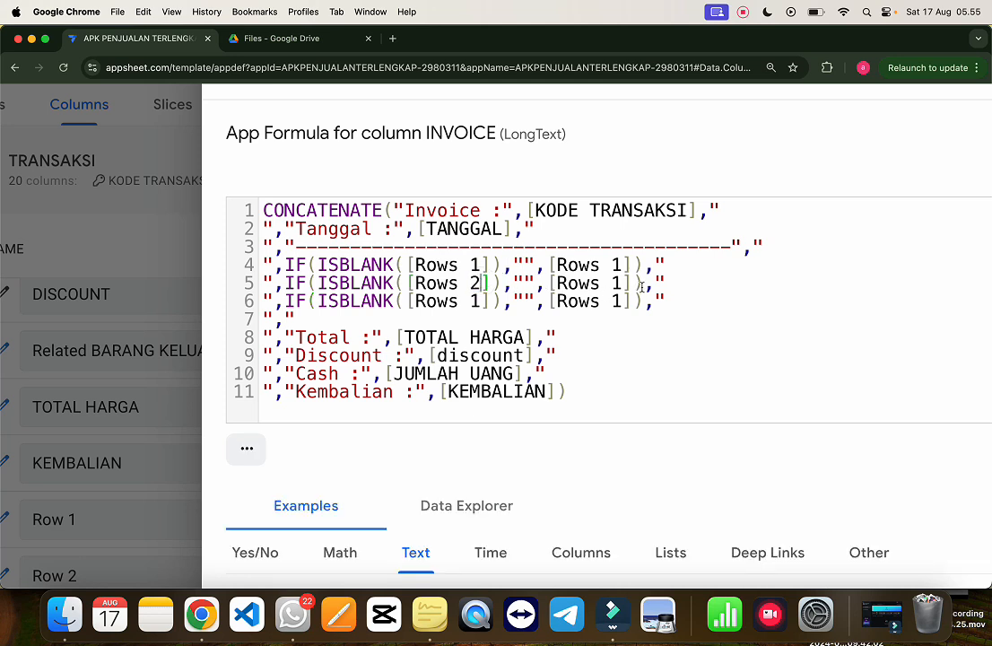
double_click(618, 283)
type("2")
- Change both column references in the IF expression on line 6 to [Rows 3] and save the INVOICE formula
double_click(475, 301)
key("BackSpace")
key("BackSpace")
type("3")
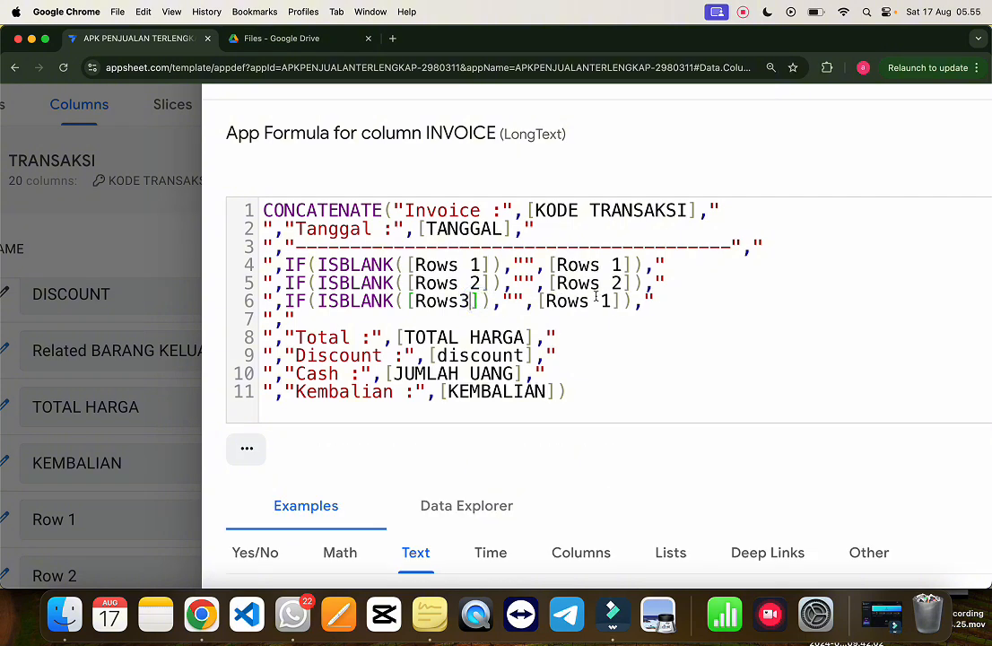
left_click(460, 302)
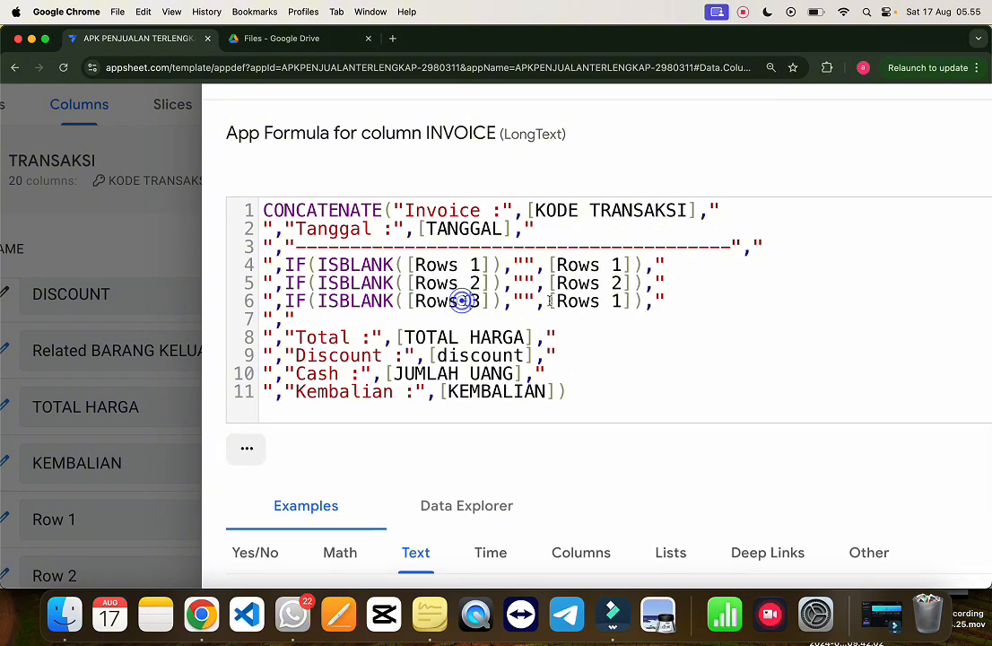
double_click(617, 301)
type("3")
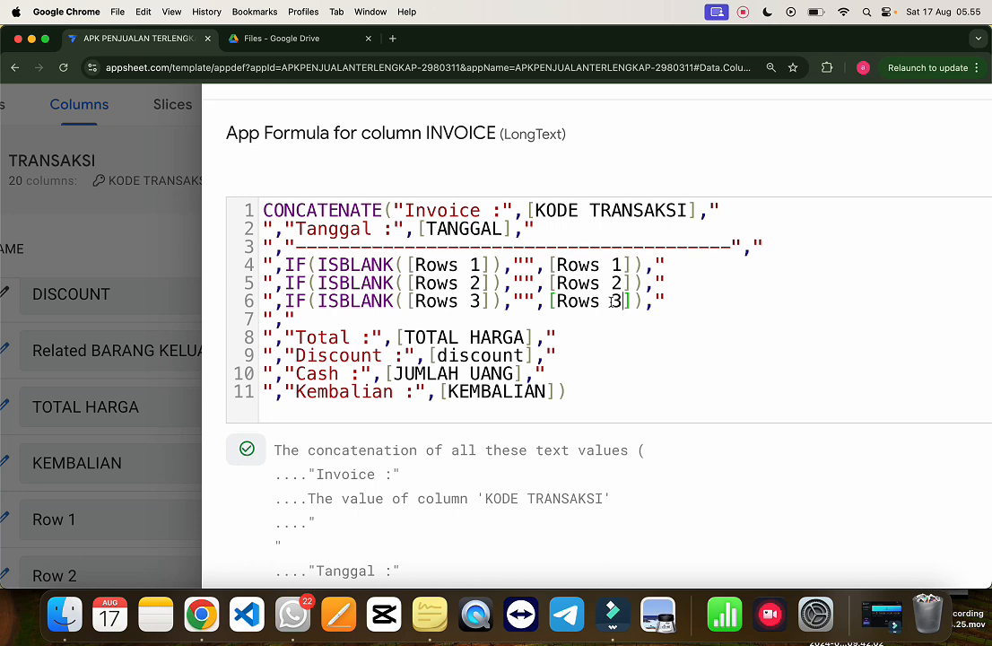
scroll(611, 305, "down", 5)
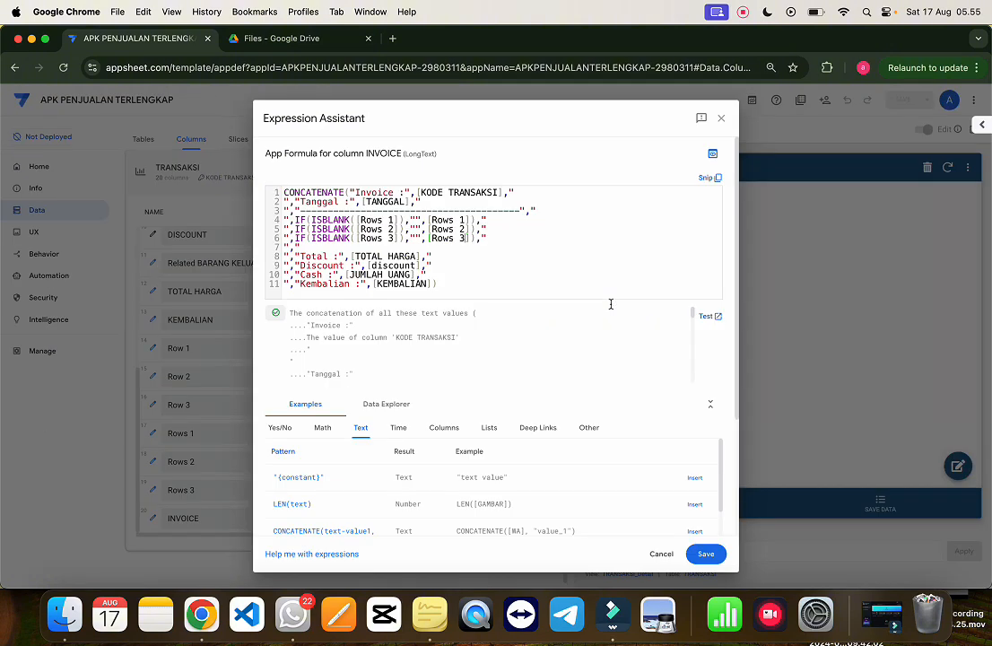
left_click(706, 553)
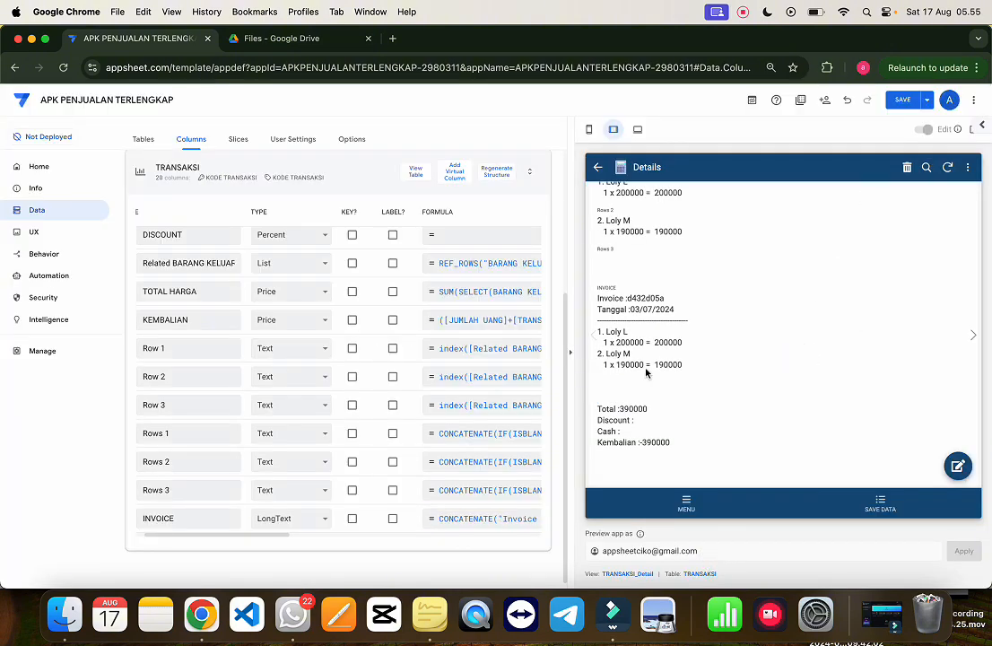
- Check the spacing above the total in the INVOICE text, both in the transaction details and in its edit form
mouse_move(598, 385)
left_mouse_down()
mouse_move(602, 409)
mouse_move(602, 387)
left_mouse_up()
left_click(958, 466)
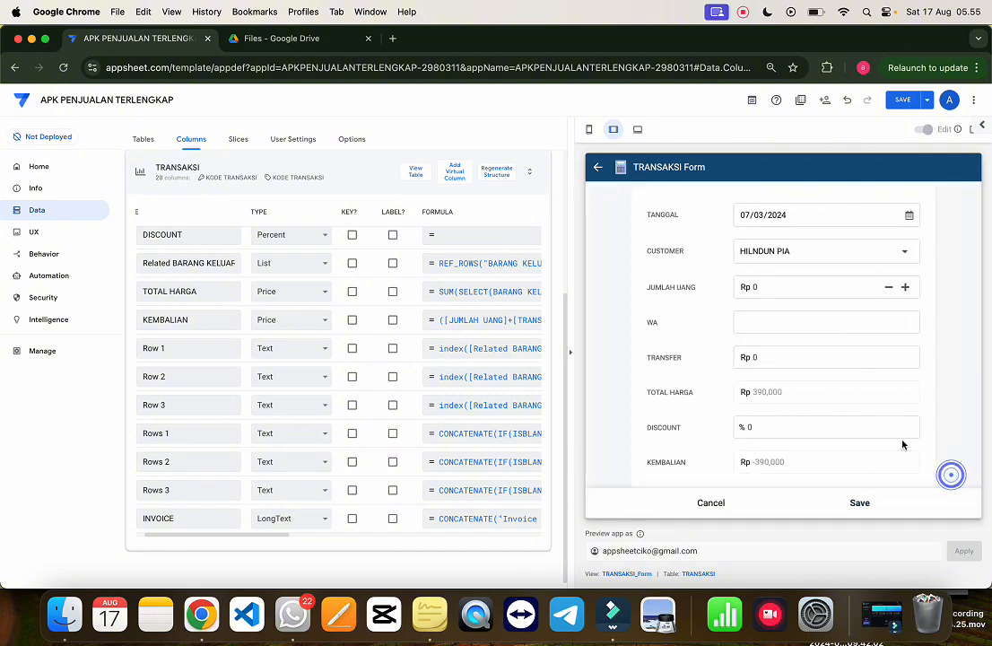
scroll(852, 445, "down", 5)
scroll(748, 434, "down", 3)
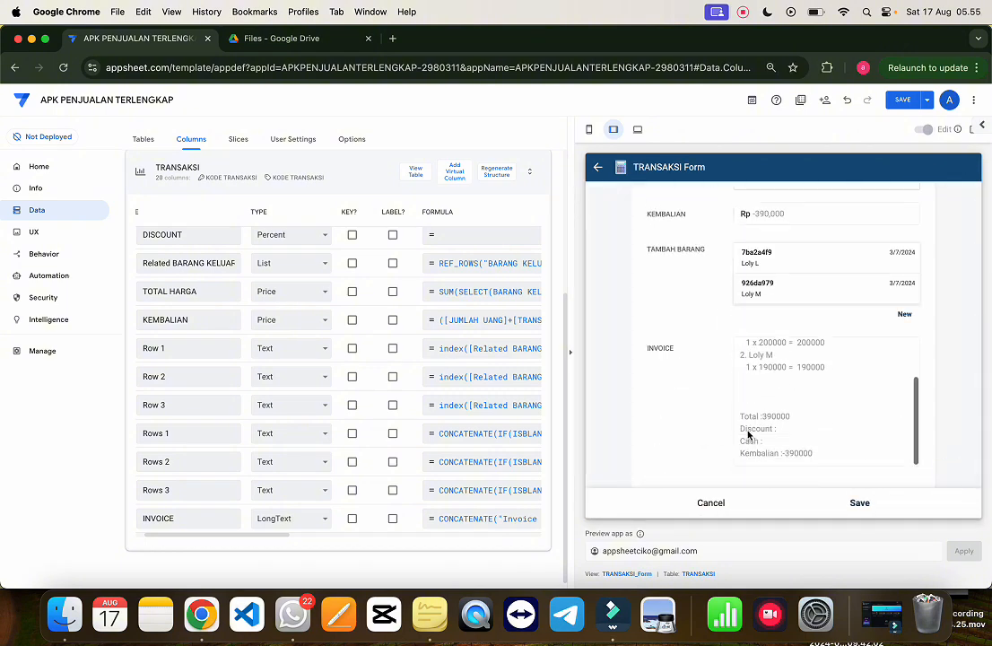
left_click_drag(745, 386, 742, 416)
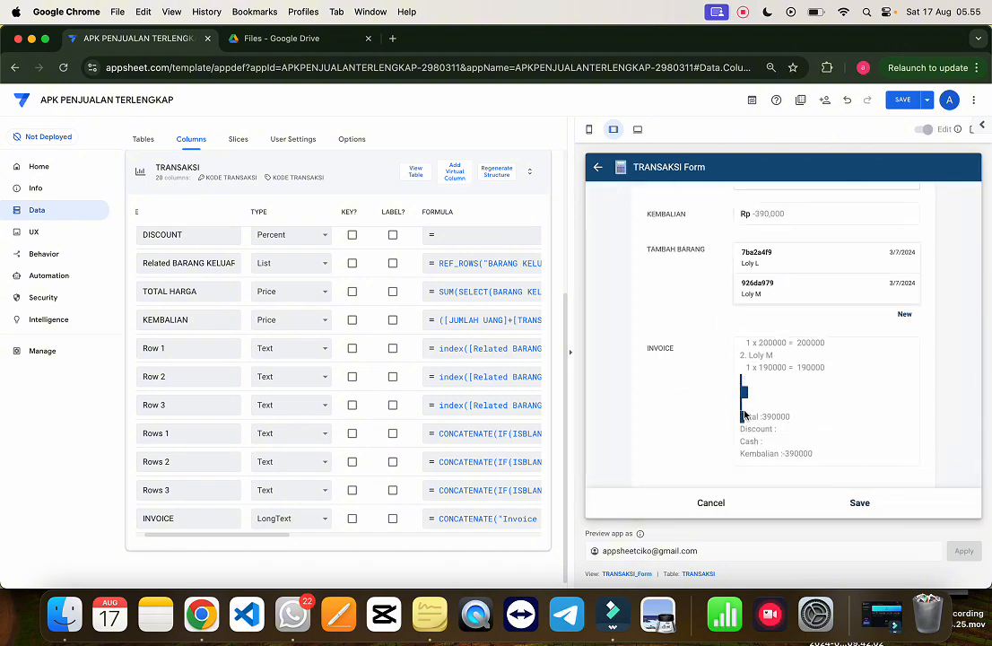
- In the INVOICE formula, replace the value-if-false [Rows 1] on line 4 with CONCATENATE([Rows 1])
left_click(490, 521)
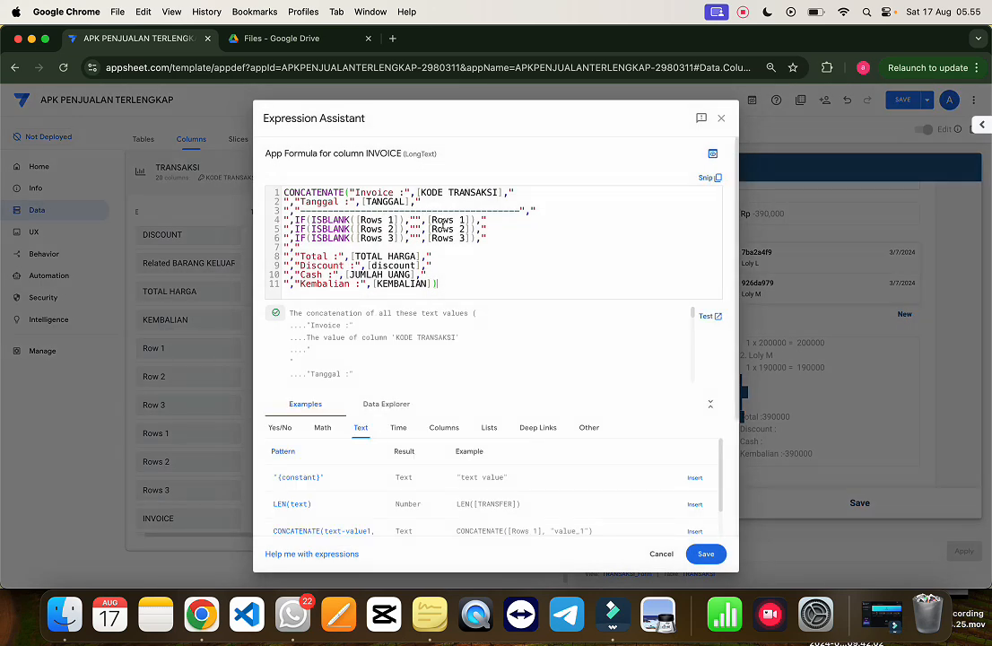
scroll(442, 224, "up", 3)
double_click(440, 217)
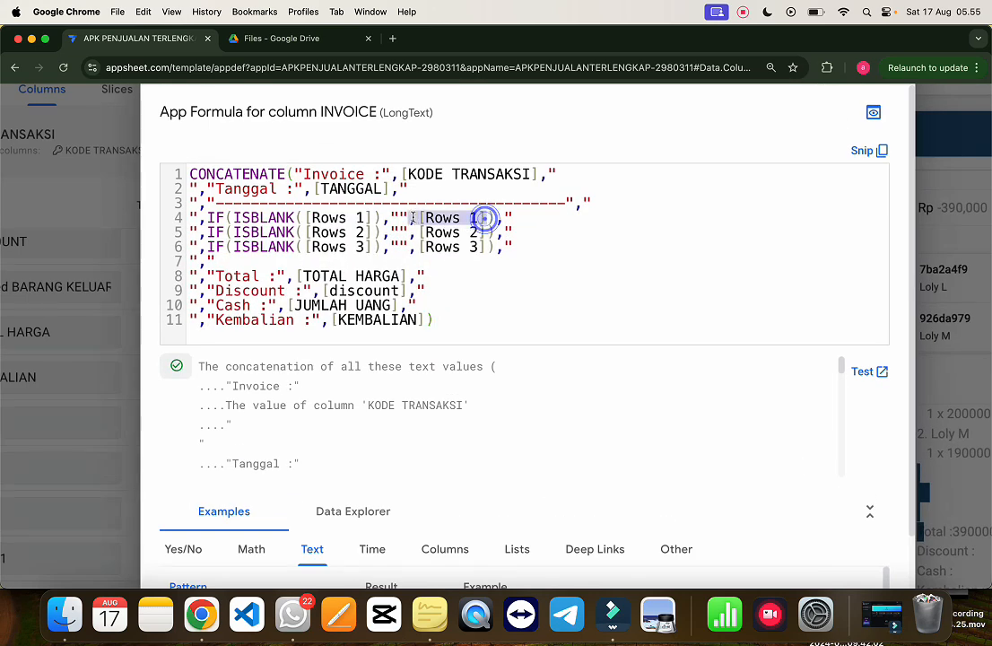
key("BackSpace")
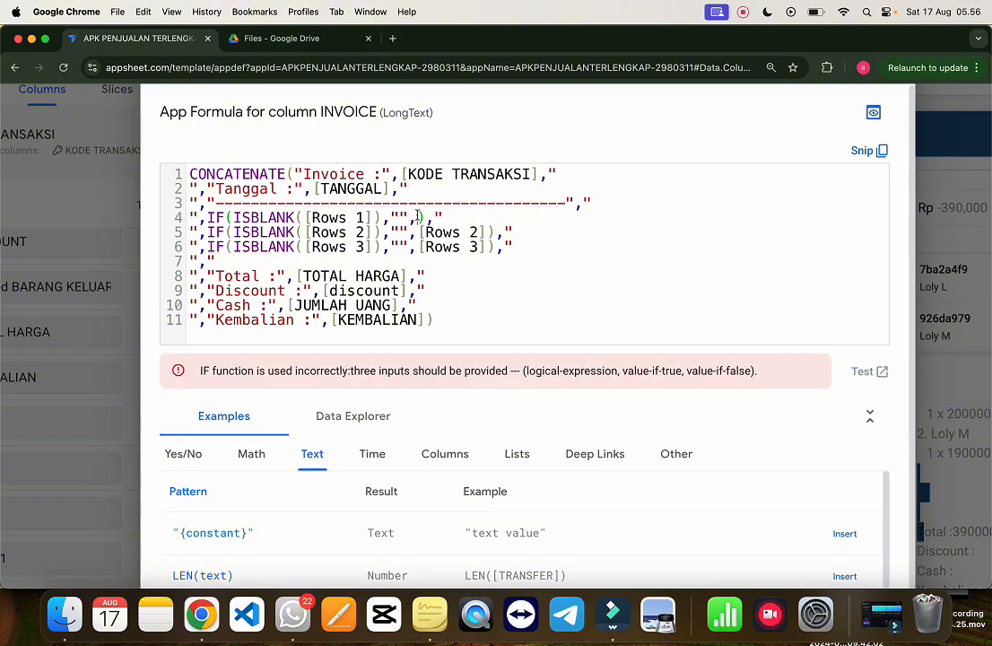
type("con")
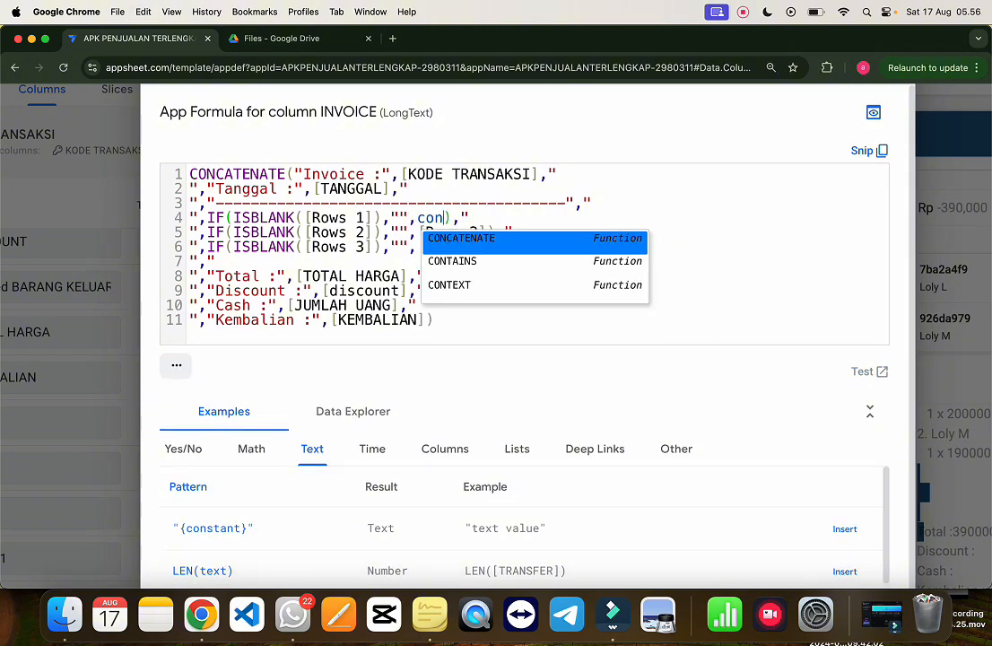
key("Return")
type("[Rows 1")
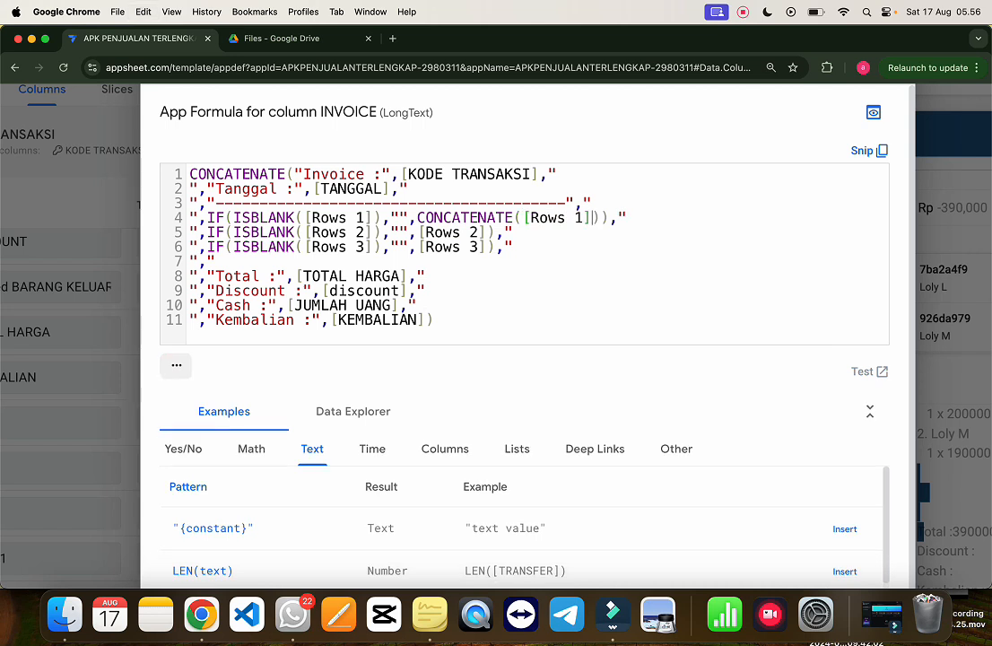
- Move the quoted line break that follows the [Rows 1] IF expression inside its CONCATENATE, after [Rows 1]
left_click_drag(609, 217, 191, 233)
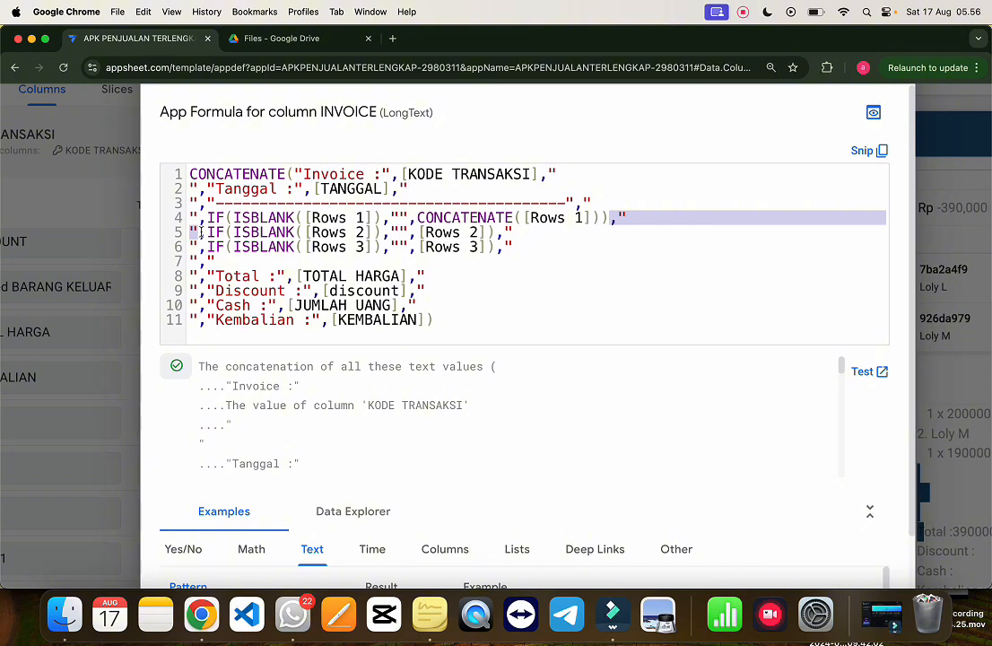
key("BackSpace")
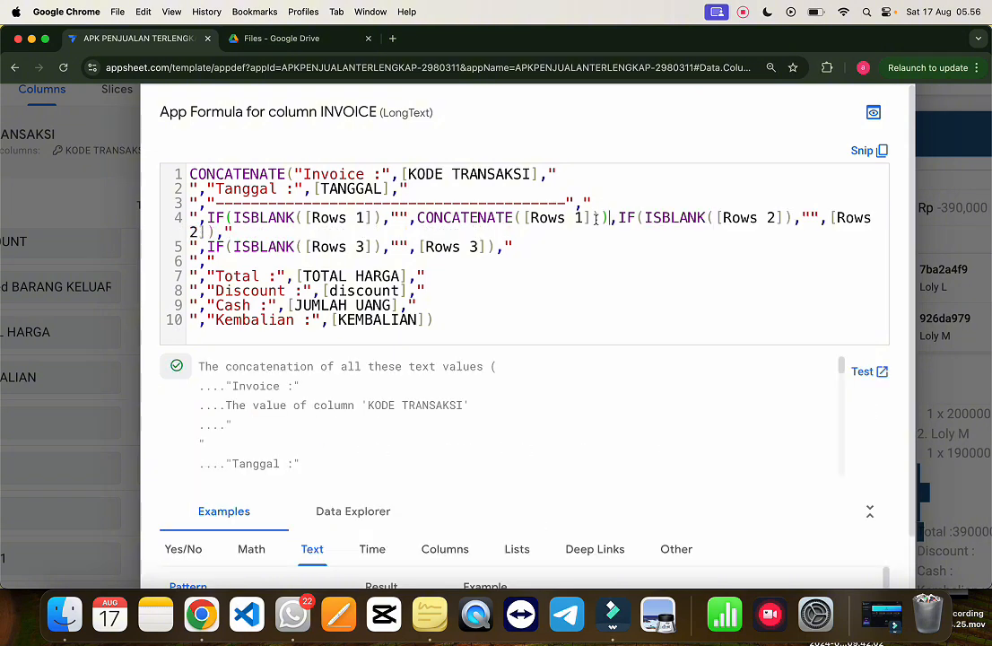
left_click(596, 218)
type(",\"")
key("Return")
type("\"")
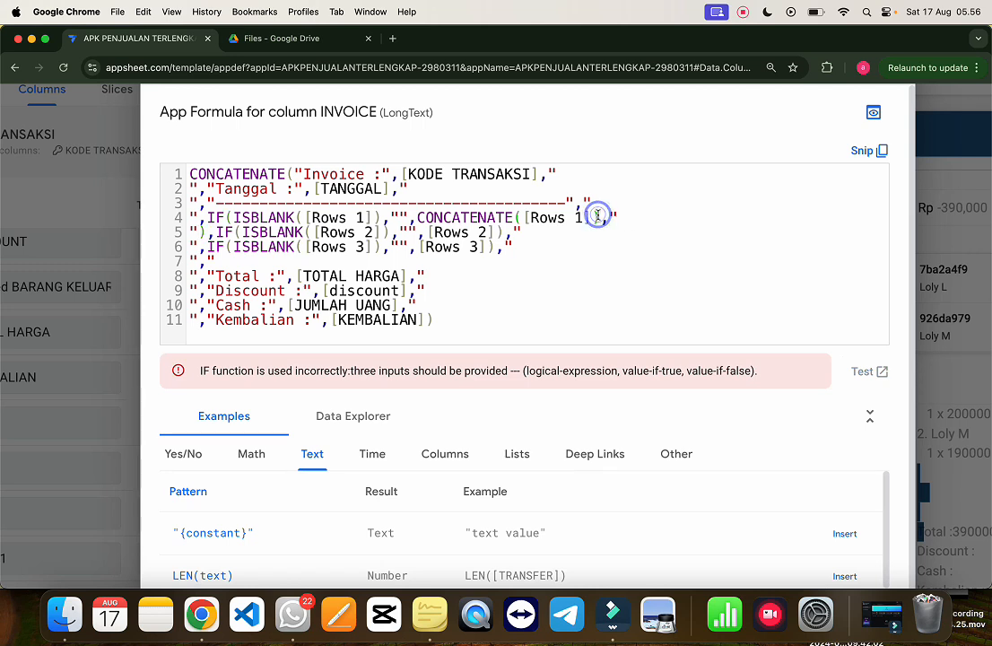
key("BackSpace")
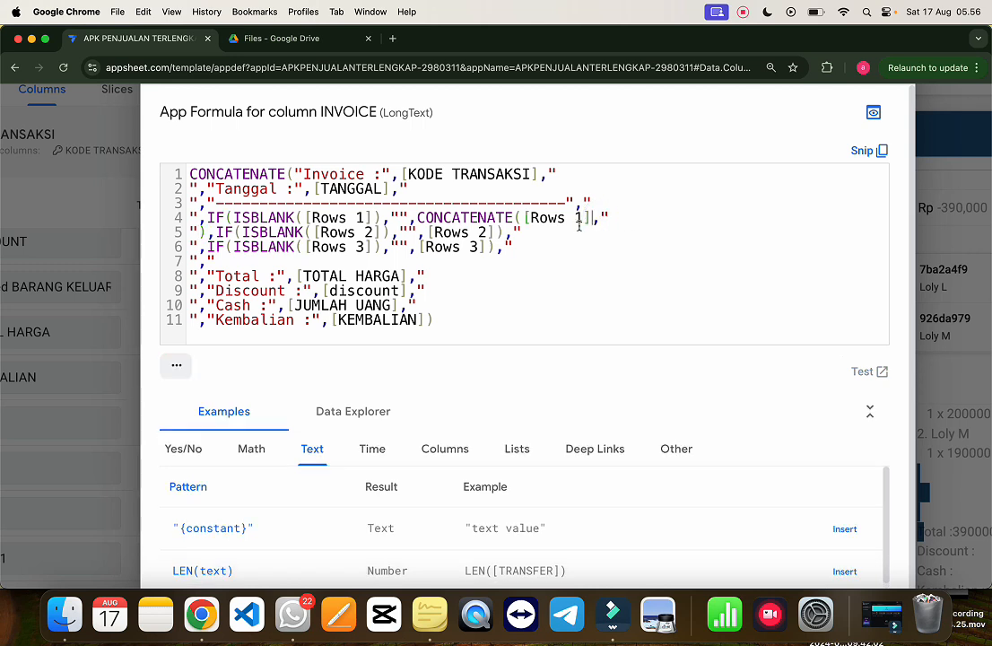
- Close the [Rows 1] IF expression with a second parenthesis after the line break on line 5
left_click(198, 244)
type(")")
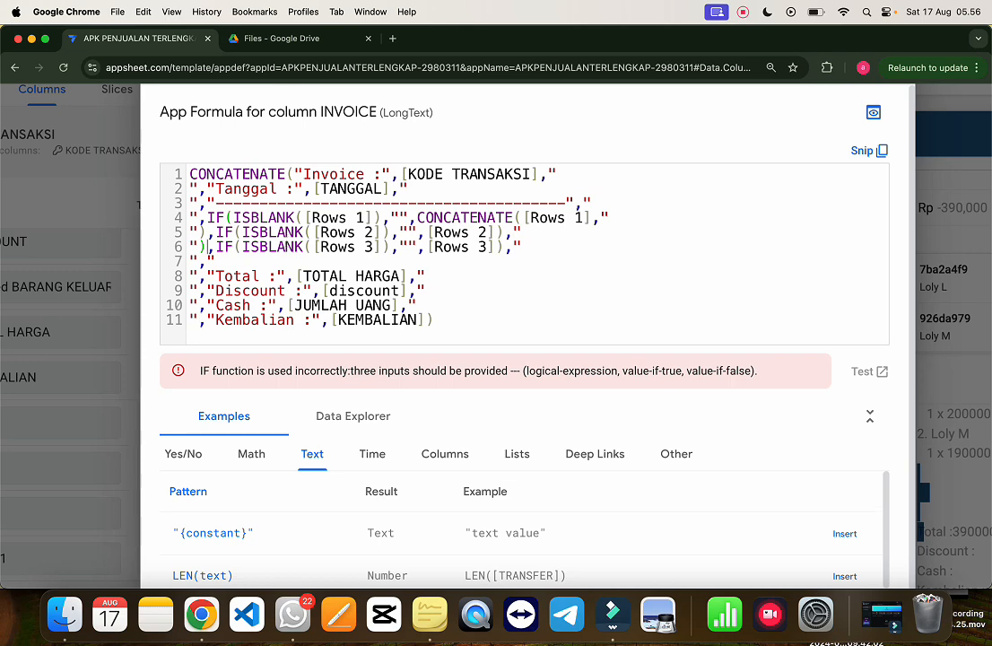
key("BackSpace")
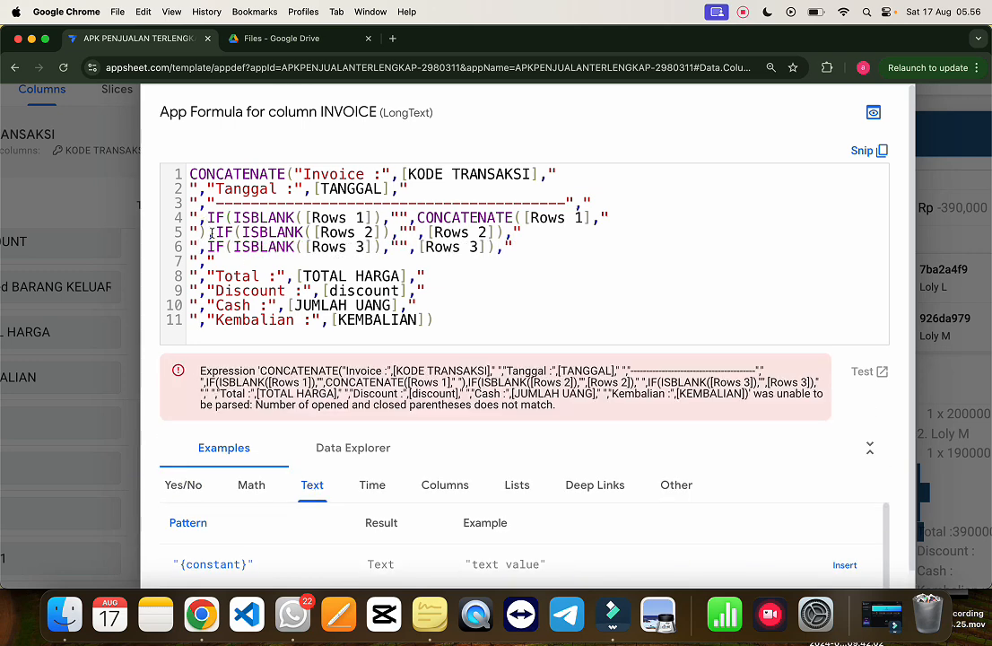
type(")")
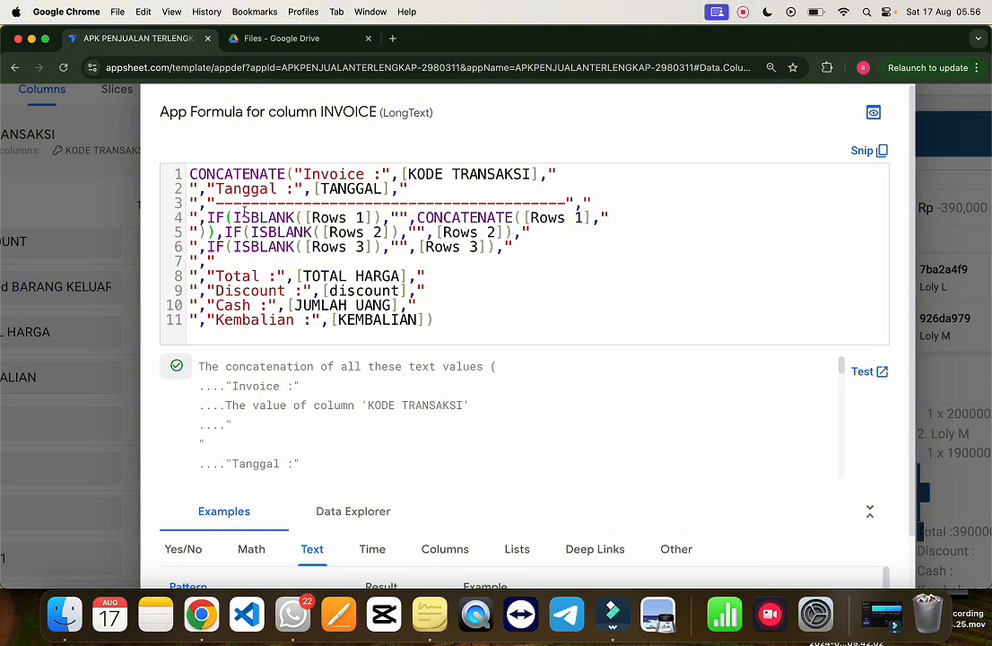
- Copy the complete [Rows 1] IF expression with its CONCATENATE over the [Rows 2] and [Rows 3] expressions and their trailing line breaks
mouse_move(216, 232)
left_mouse_down()
mouse_move(192, 219)
mouse_move(206, 218)
left_mouse_up()
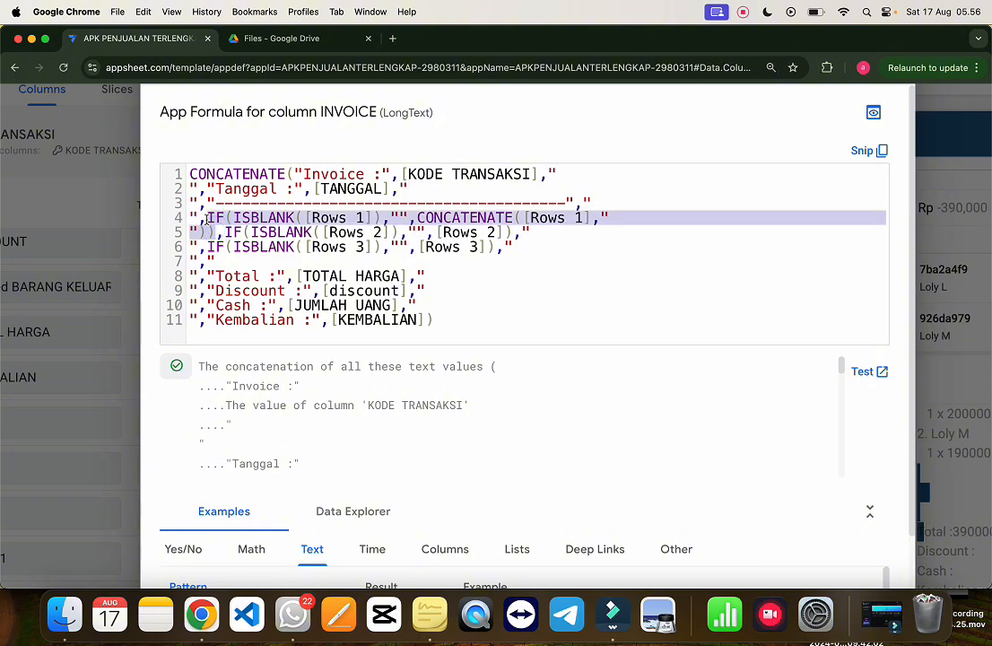
key("super+c")
left_click_drag(225, 231, 199, 247)
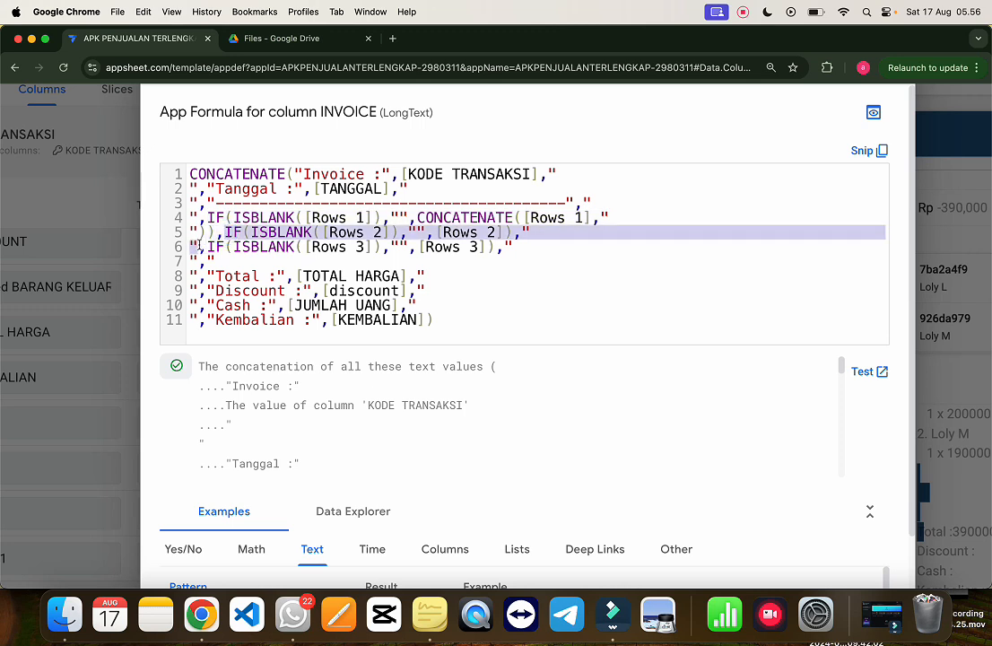
key("super+v")
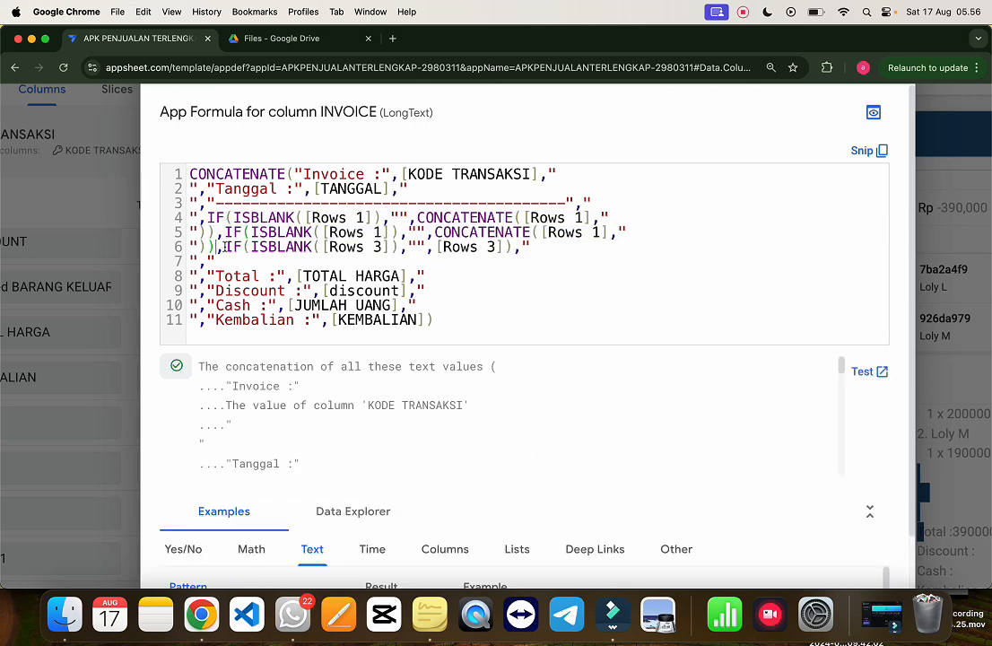
left_click_drag(224, 246, 196, 260)
key("super+v")
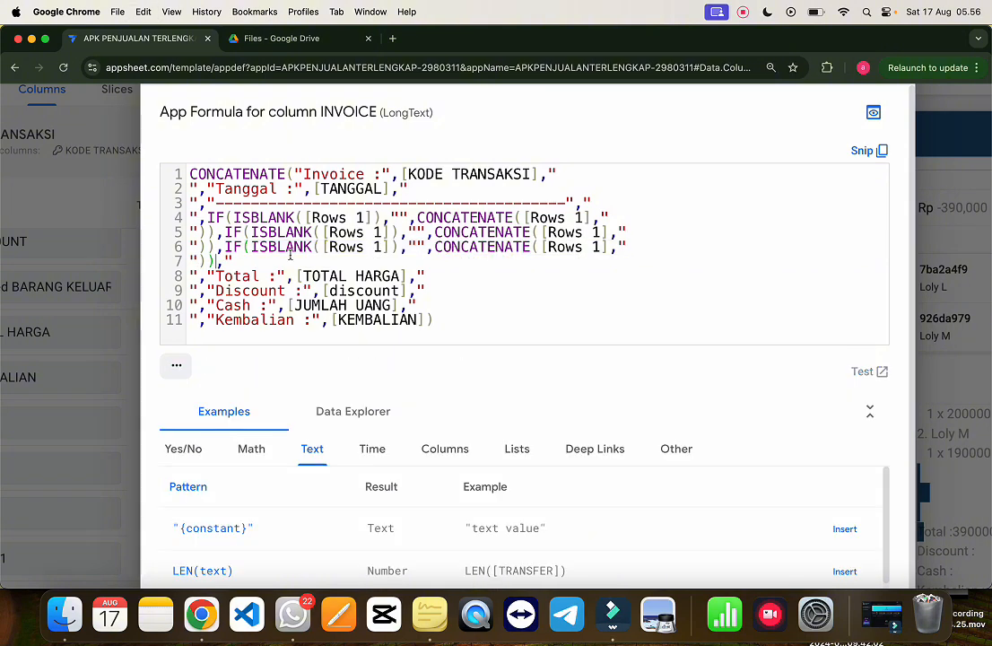
- Change both column references in the line 5 expression to [Rows 2] and both in the line 6 expression to [Rows 3]
double_click(377, 233)
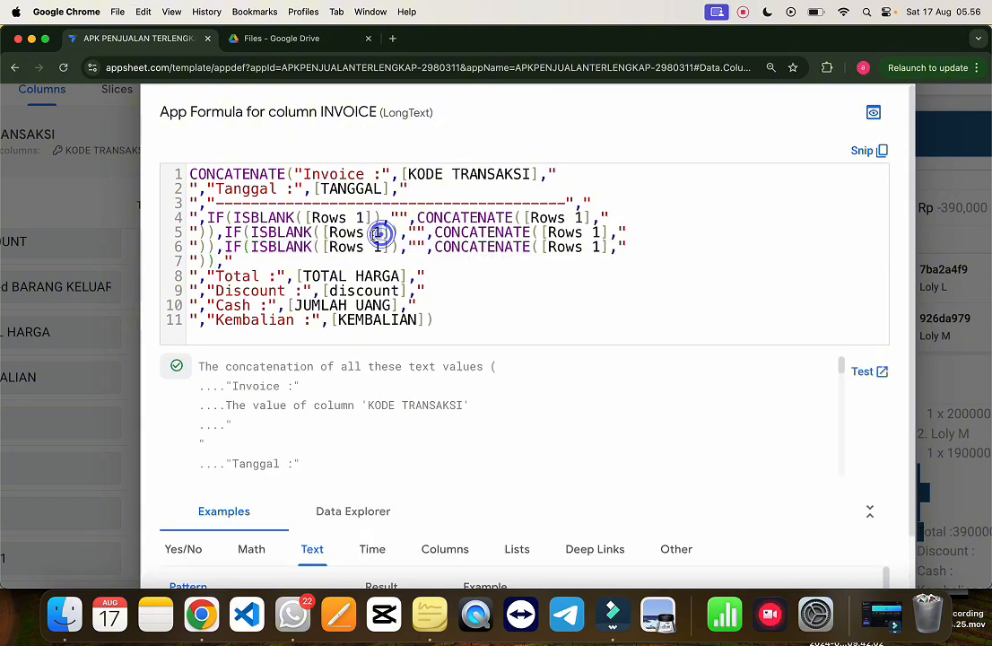
type("2")
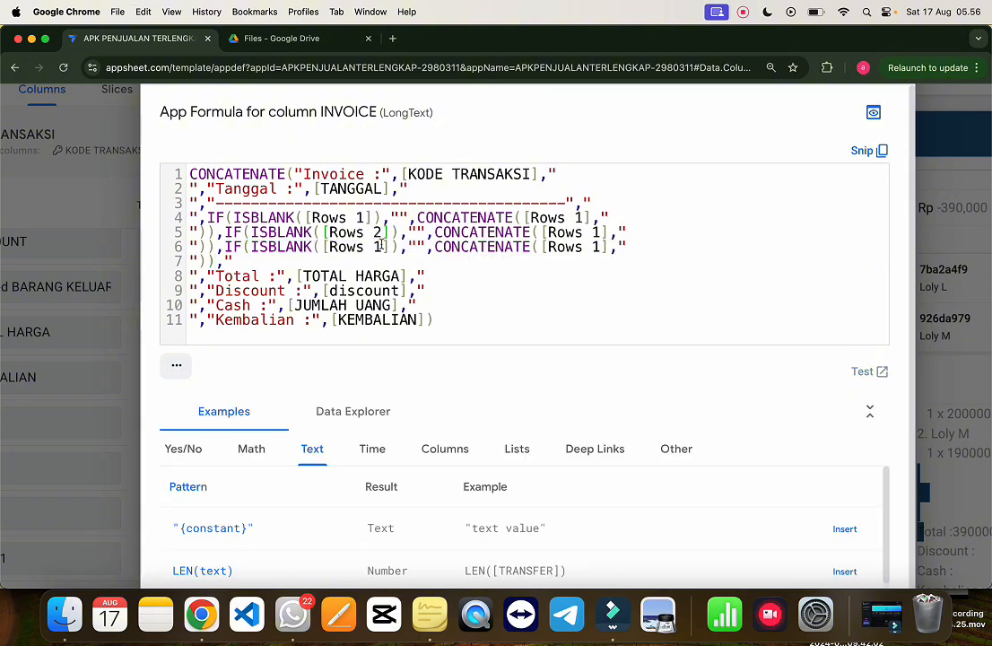
double_click(379, 247)
type("3")
double_click(596, 233)
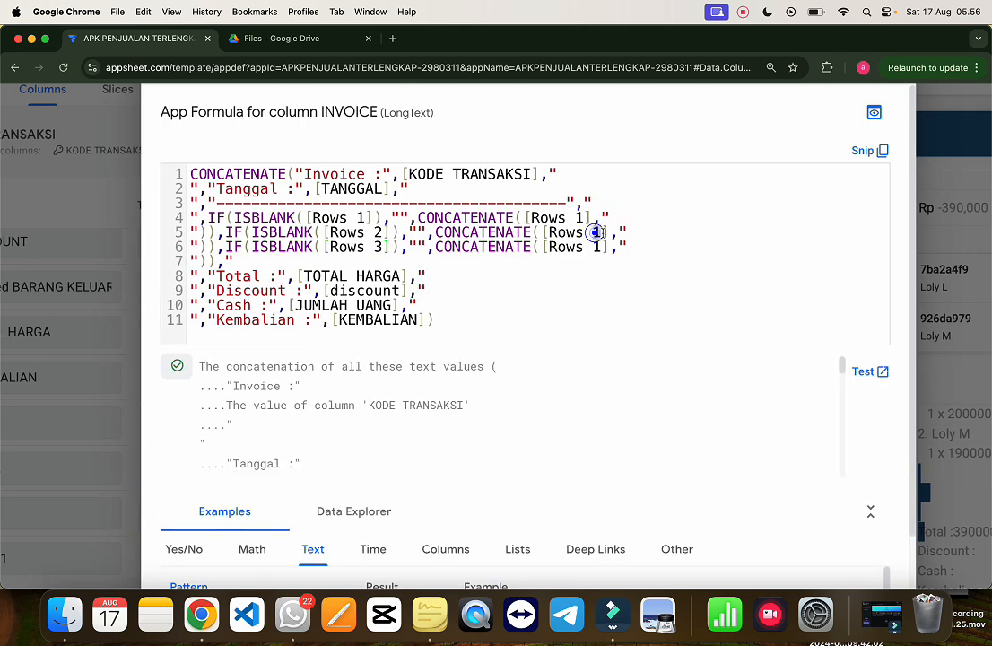
type("2")
double_click(596, 246)
type("3")
- Save the INVOICE formula and save the app
key("super+minus")
key("super+minus")
key("super+minus")
key("super+minus")
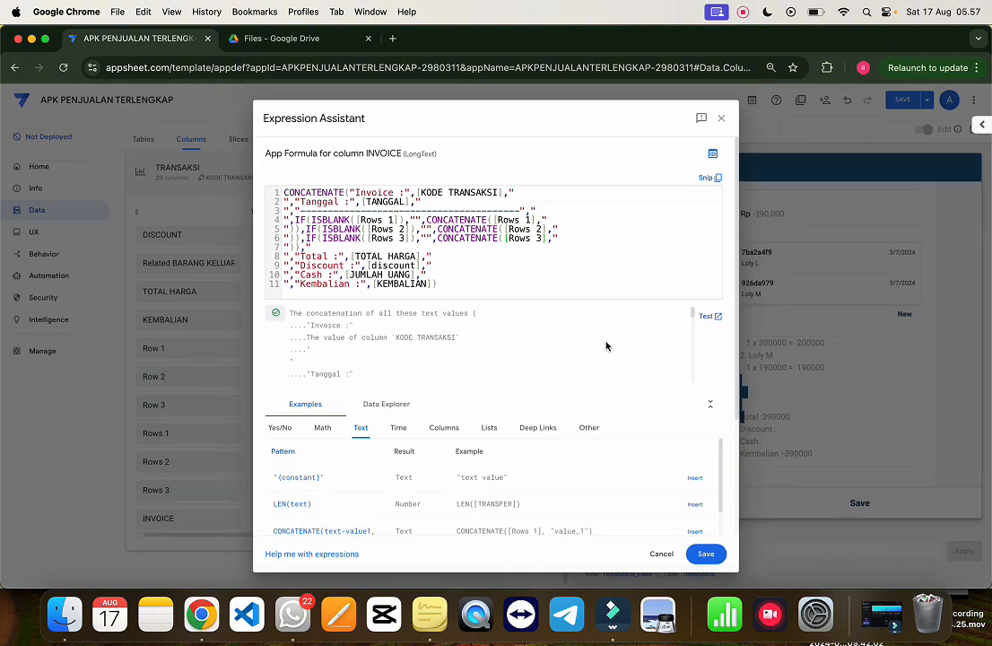
left_click(706, 553)
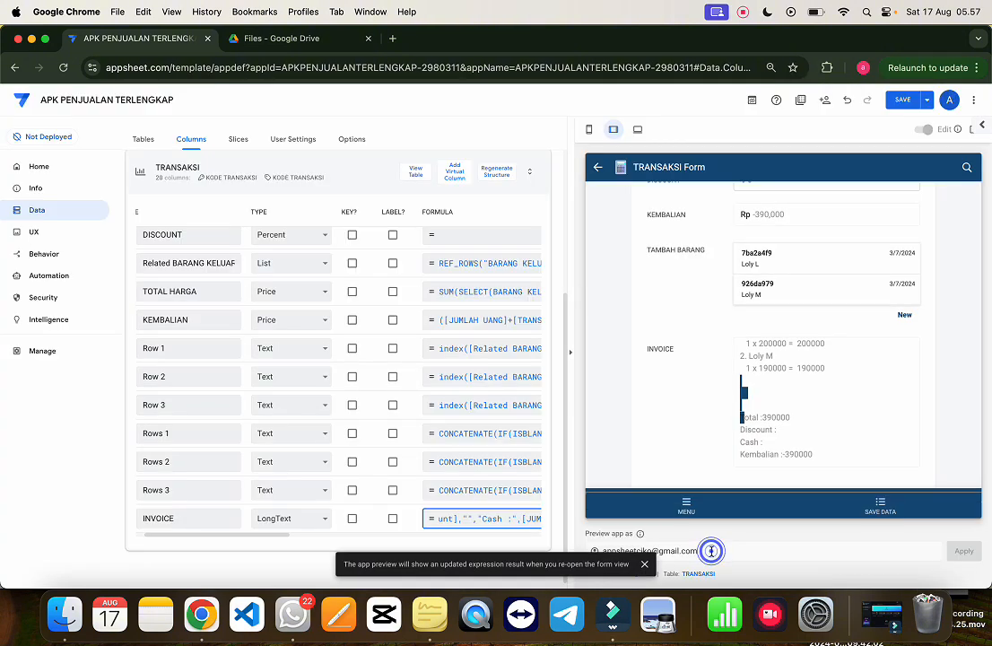
left_click(800, 436)
left_click(900, 100)
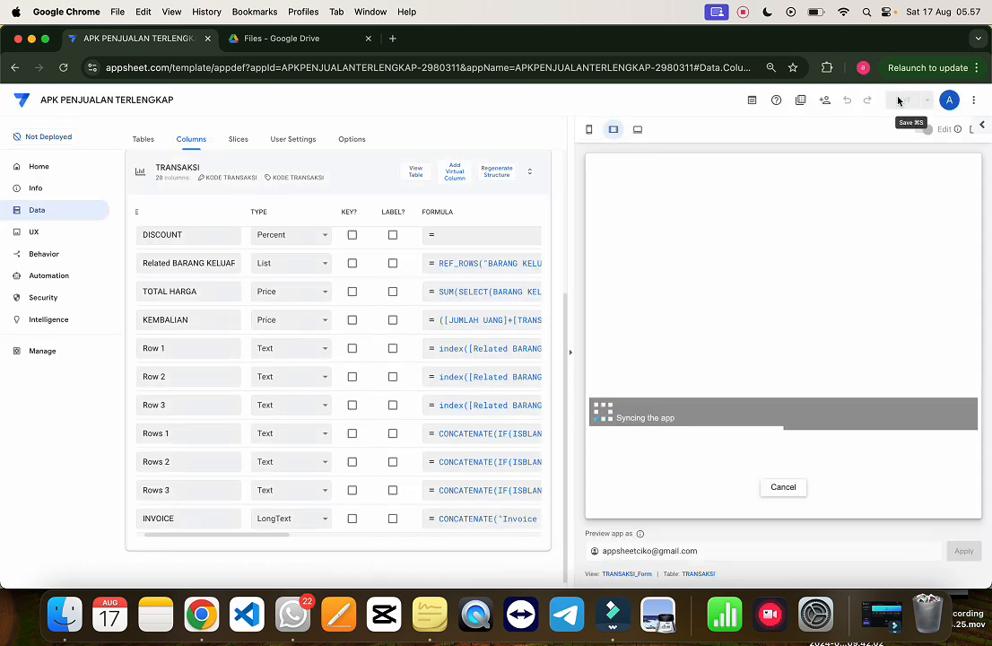
- Check the spacing above the total in the INVOICE text of the open TRANSAKSI form, and close the form without saving
scroll(804, 332, "down", 10)
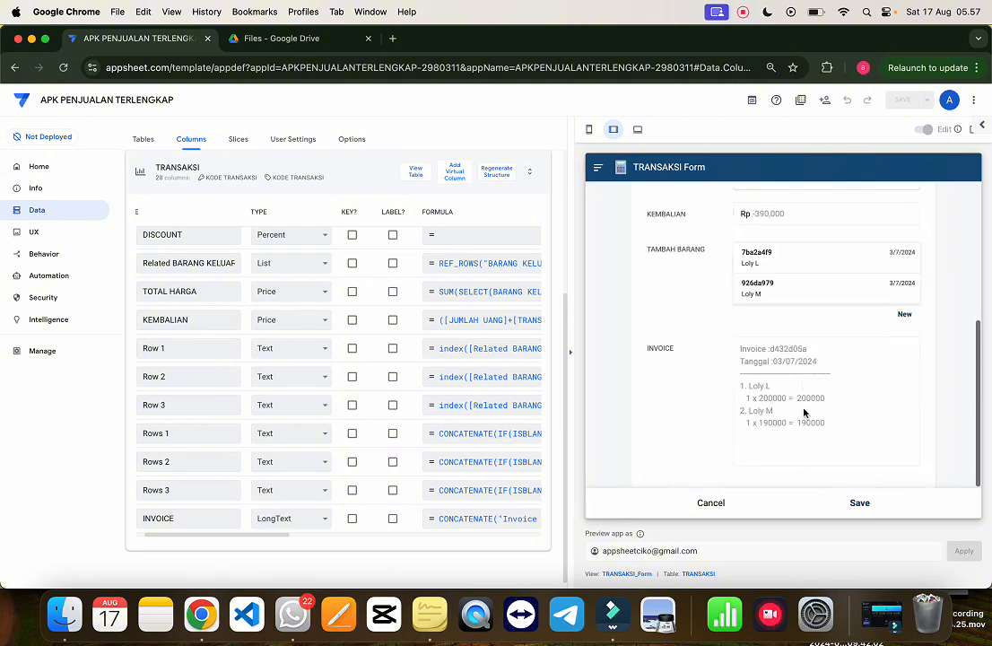
scroll(808, 421, "down", 3)
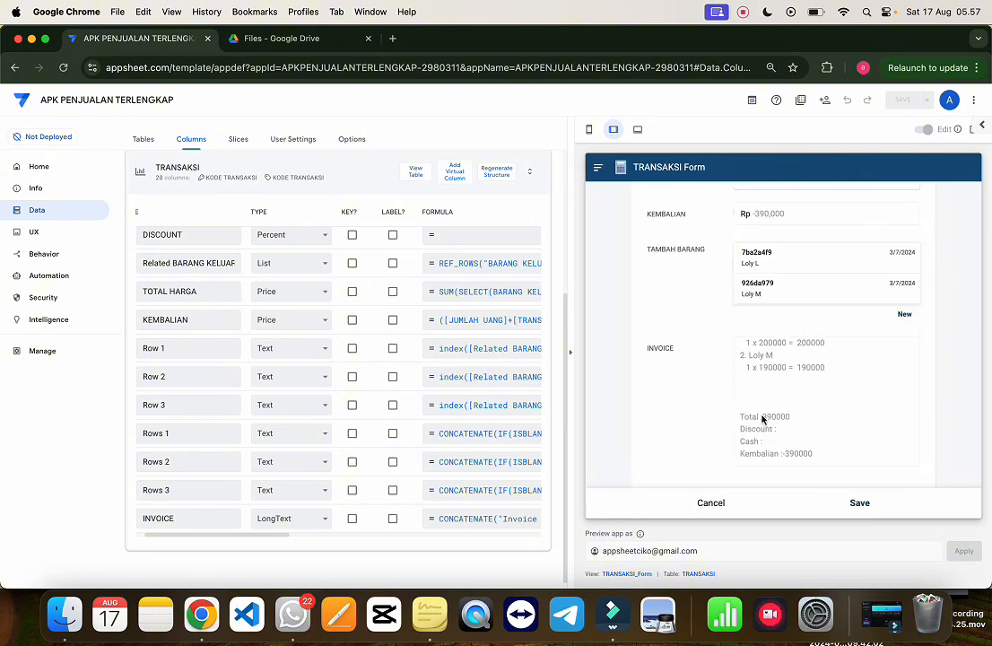
left_click(711, 503)
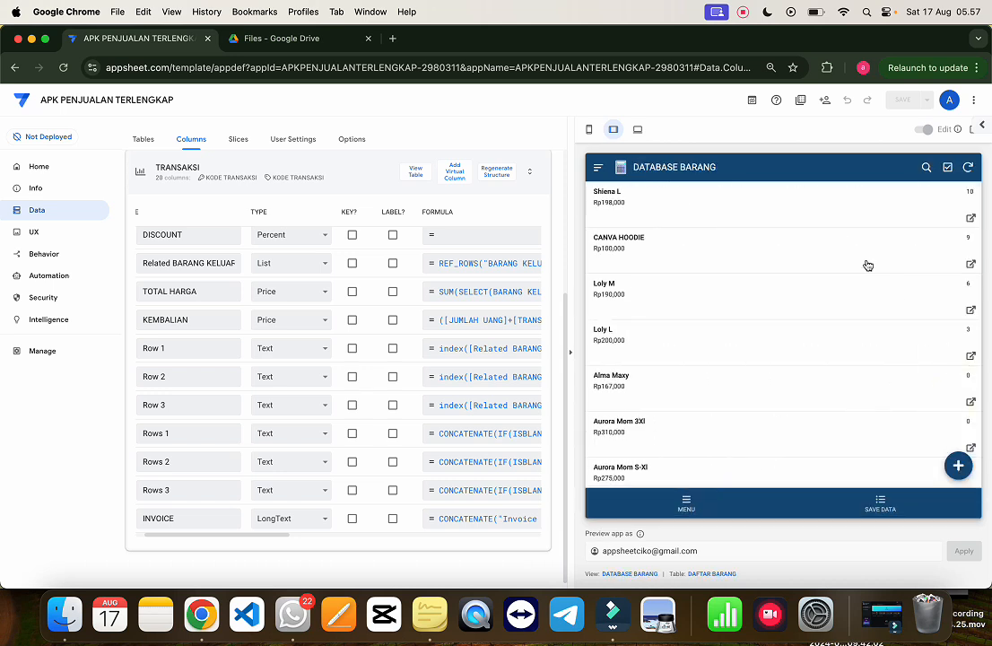
- Start a new record in the app preview's TRANSAKSI view and select the existing customer for it
left_click(956, 464)
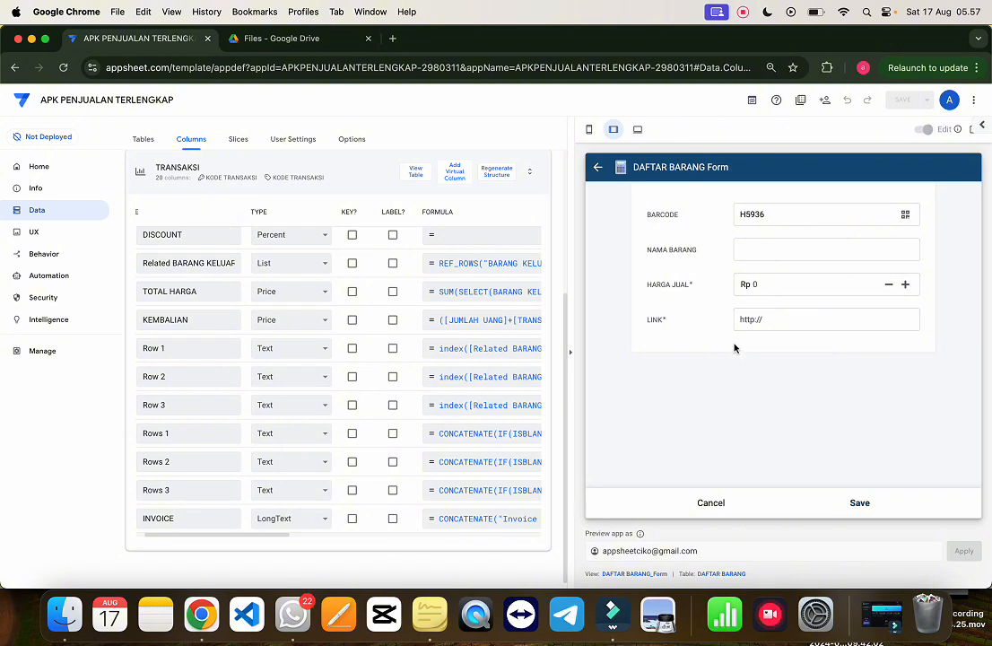
left_click(721, 498)
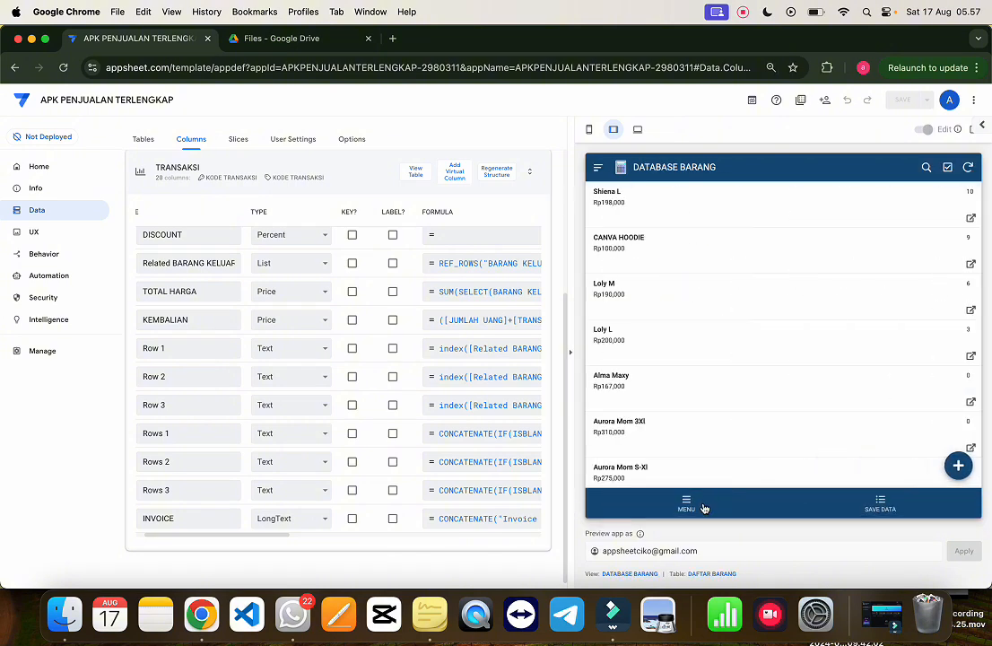
left_click(704, 509)
left_click(696, 213)
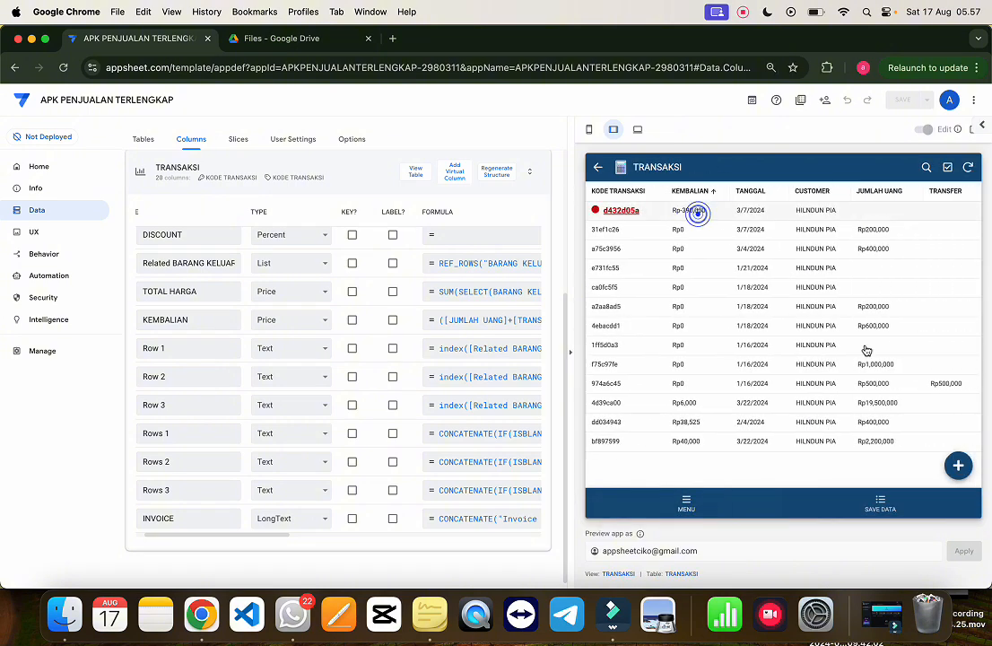
left_click(959, 462)
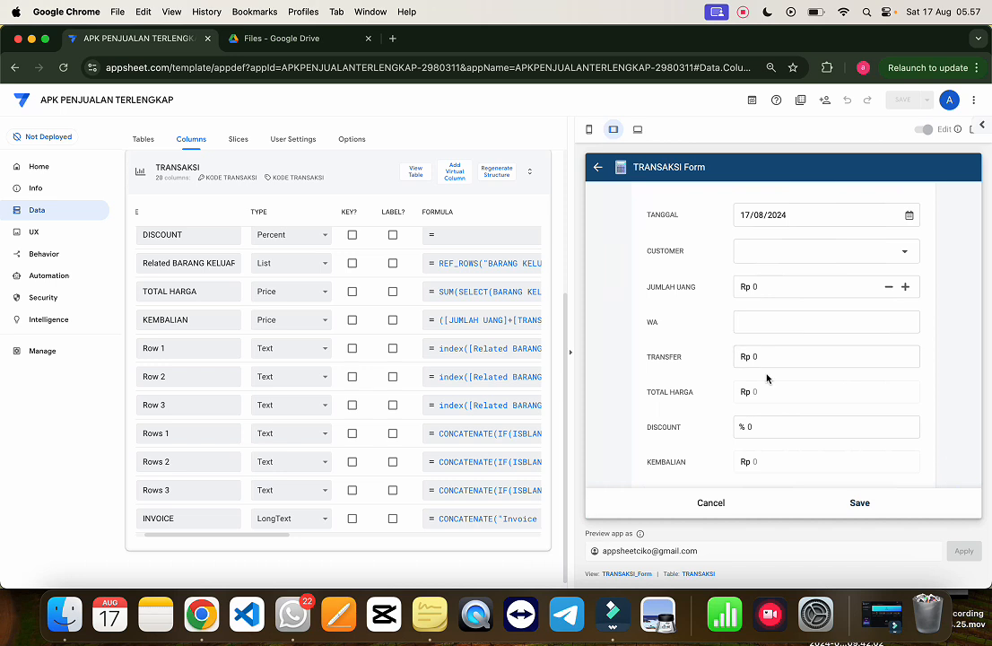
scroll(767, 380, "down", 3)
scroll(767, 378, "up", 5)
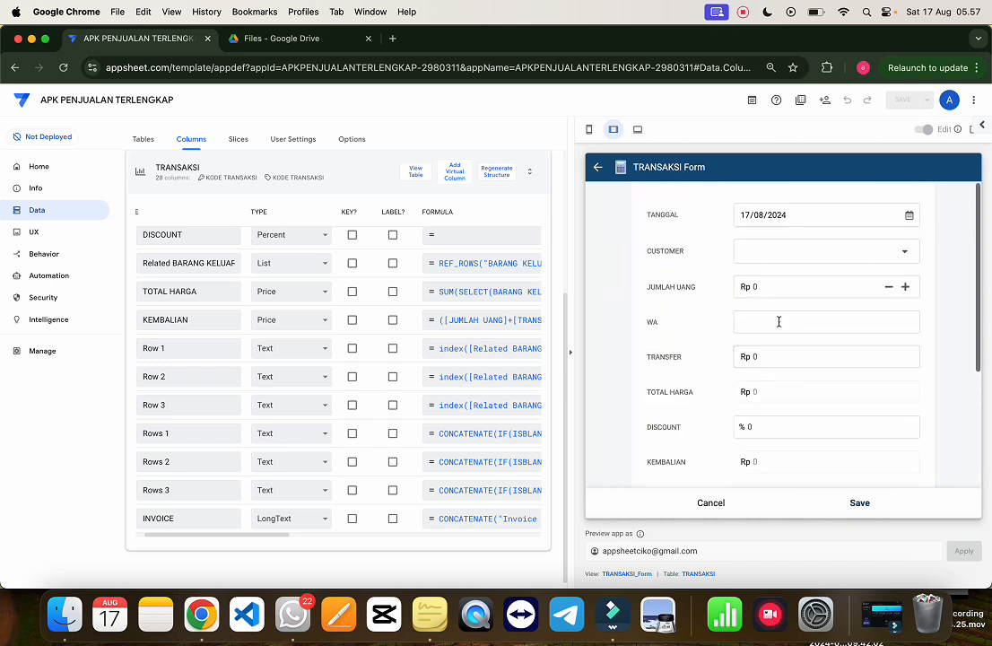
left_click(783, 255)
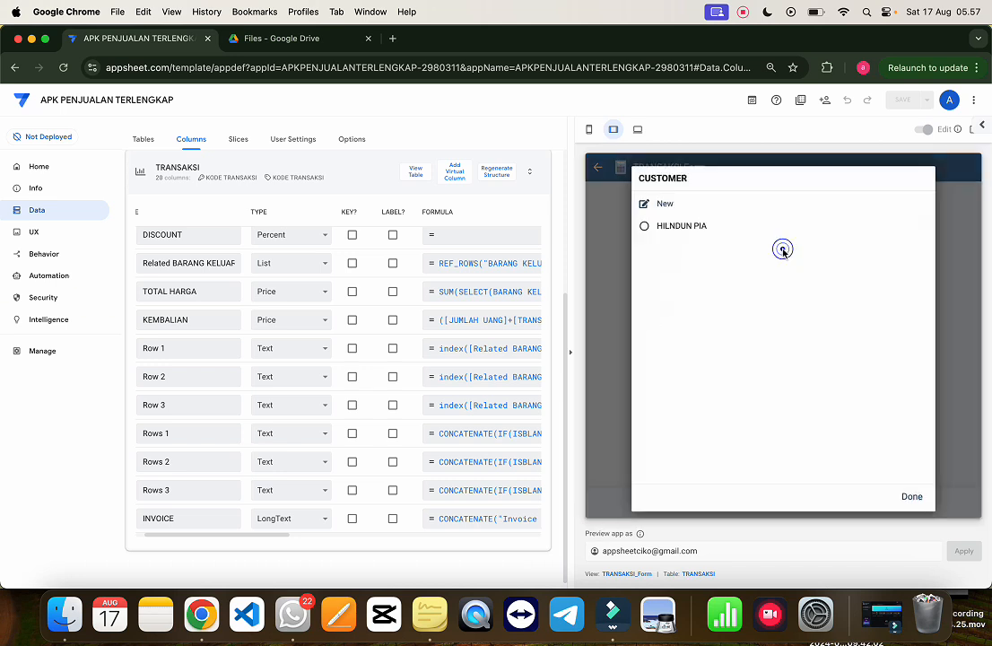
left_click(719, 233)
- Add the item Loly M to the new transaction under TAMBAH BARANG and save the item entry
scroll(790, 368, "down", 5)
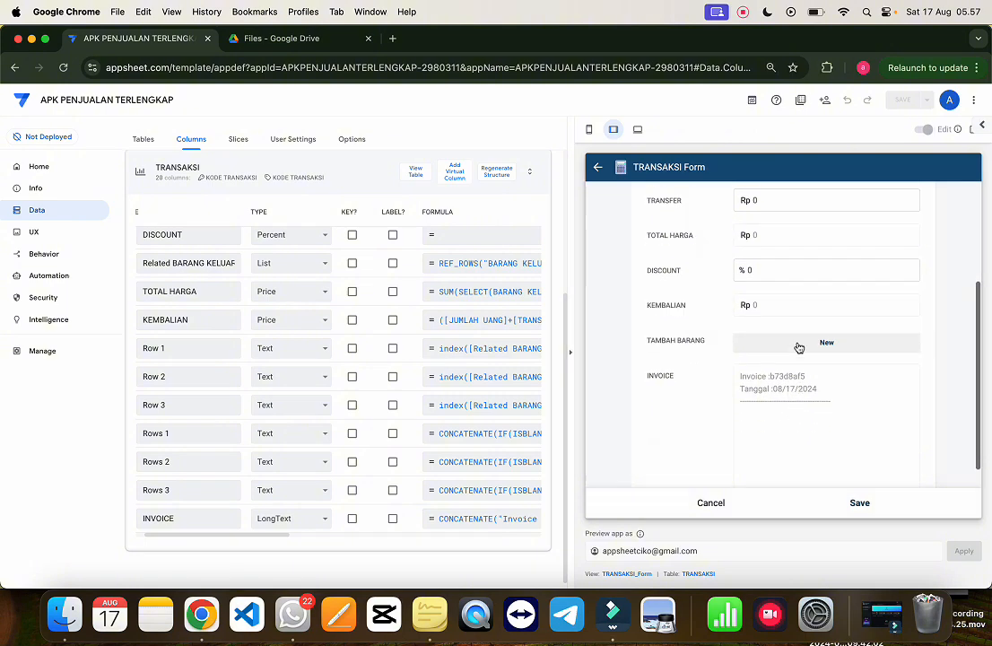
left_click(798, 345)
left_click(786, 253)
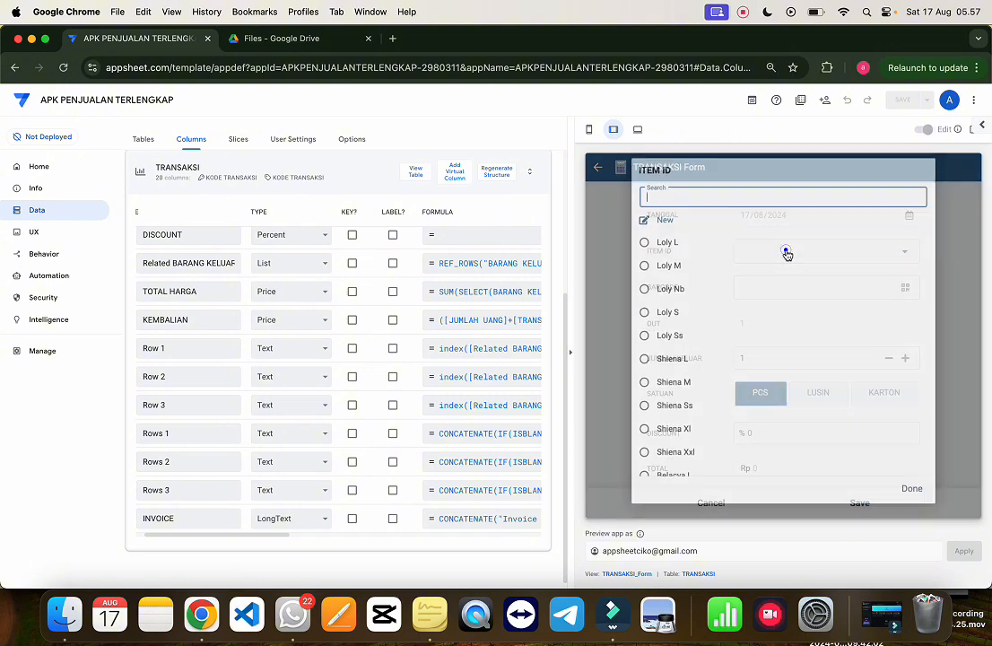
left_click(728, 266)
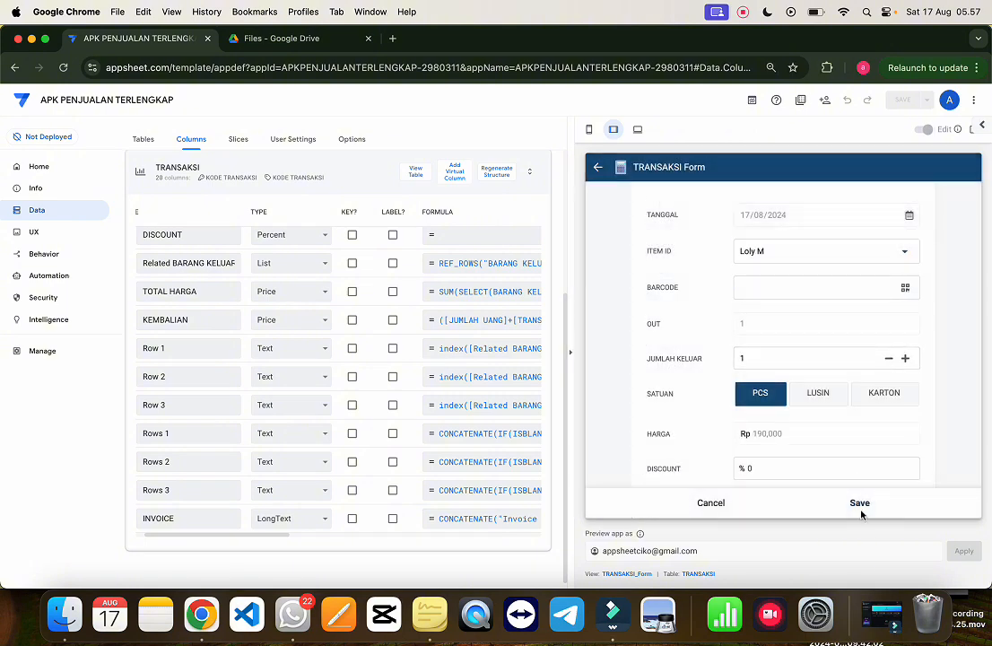
left_click(860, 503)
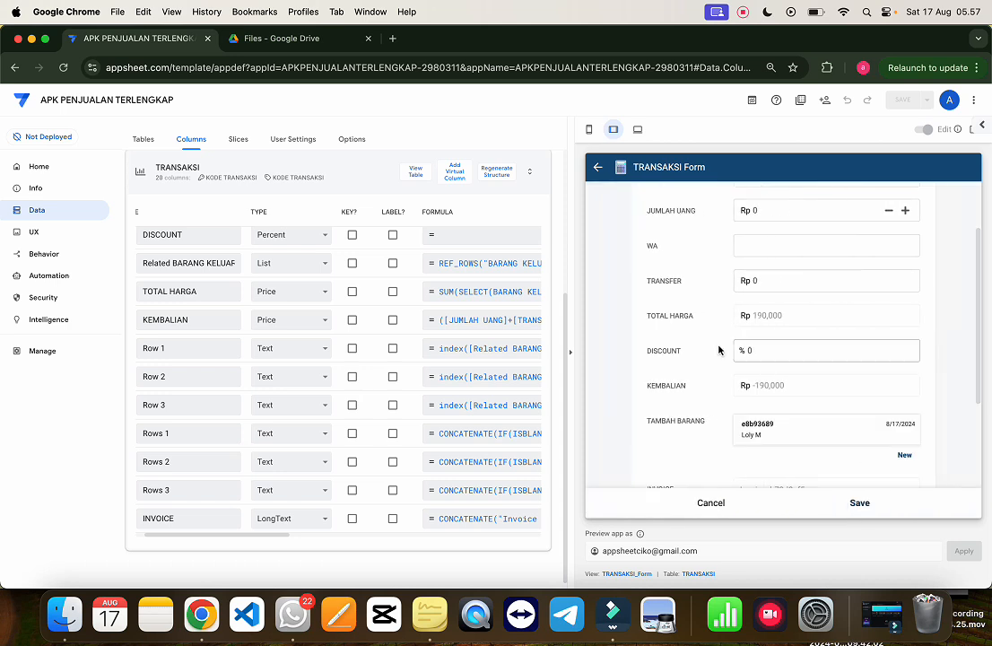
- Check the blank space between the Loly M item and the total in the INVOICE text of the TRANSAKSI form
scroll(719, 349, "down", 4)
scroll(781, 404, "down", 3)
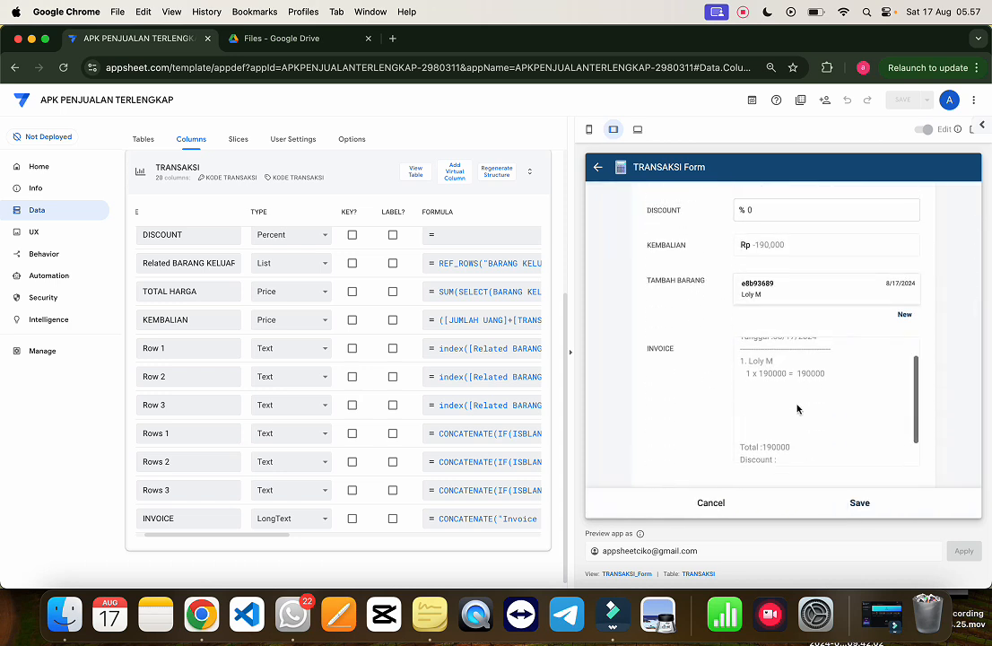
scroll(796, 409, "down", 2)
left_click_drag(741, 352, 742, 413)
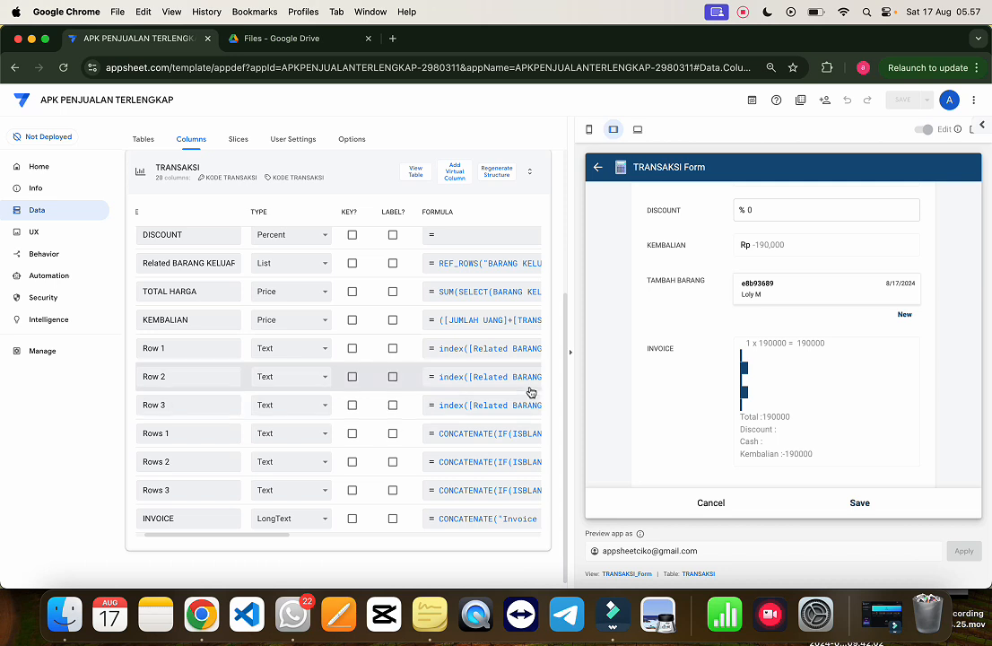
- Open the INVOICE column's formula and examine its line breaks and the IF(ISBLANK) blocks for Rows 1 to 3
left_click(480, 521)
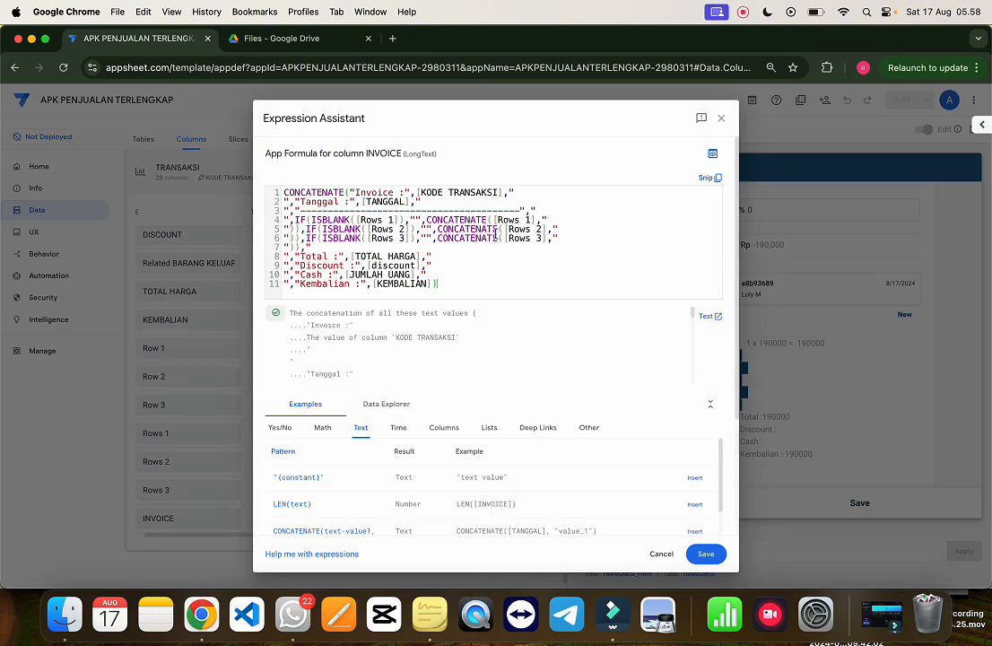
left_click(483, 217)
scroll(474, 266, "up", 5)
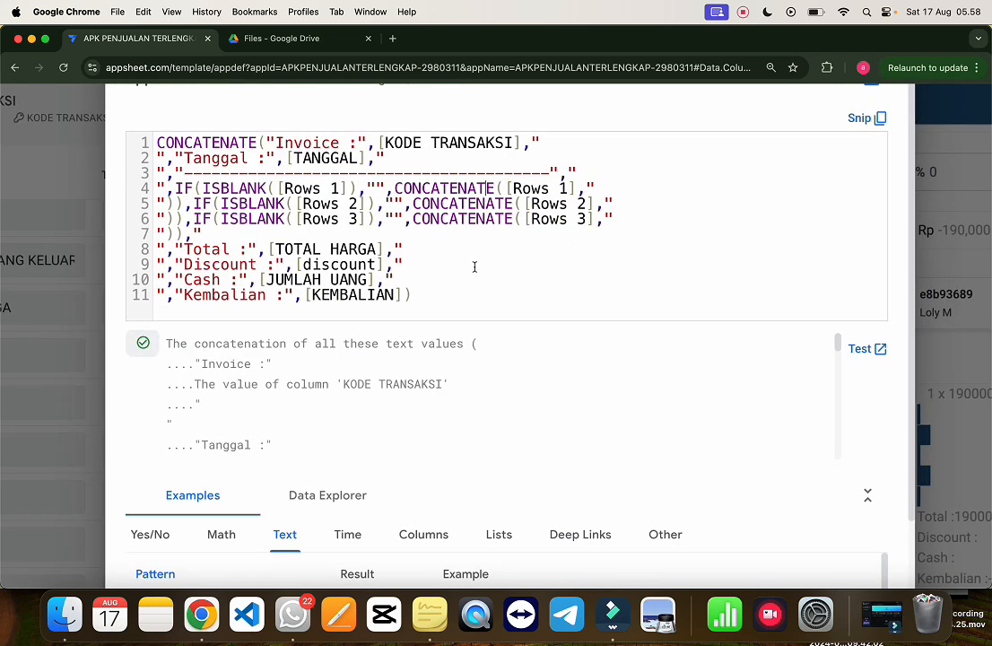
left_click(117, 223)
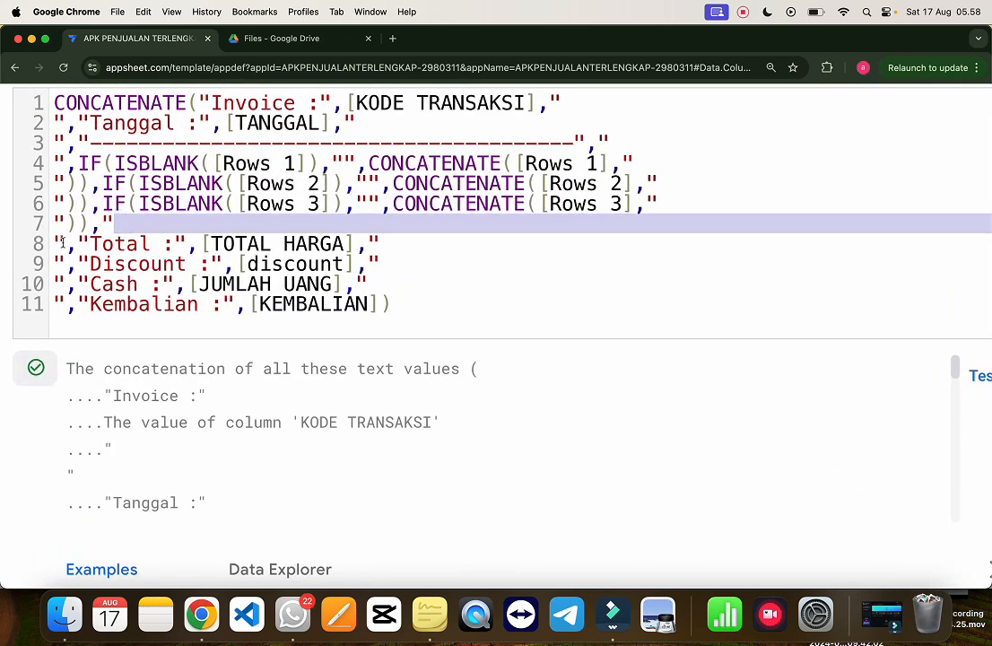
left_click_drag(63, 243, 66, 243)
left_click(611, 205)
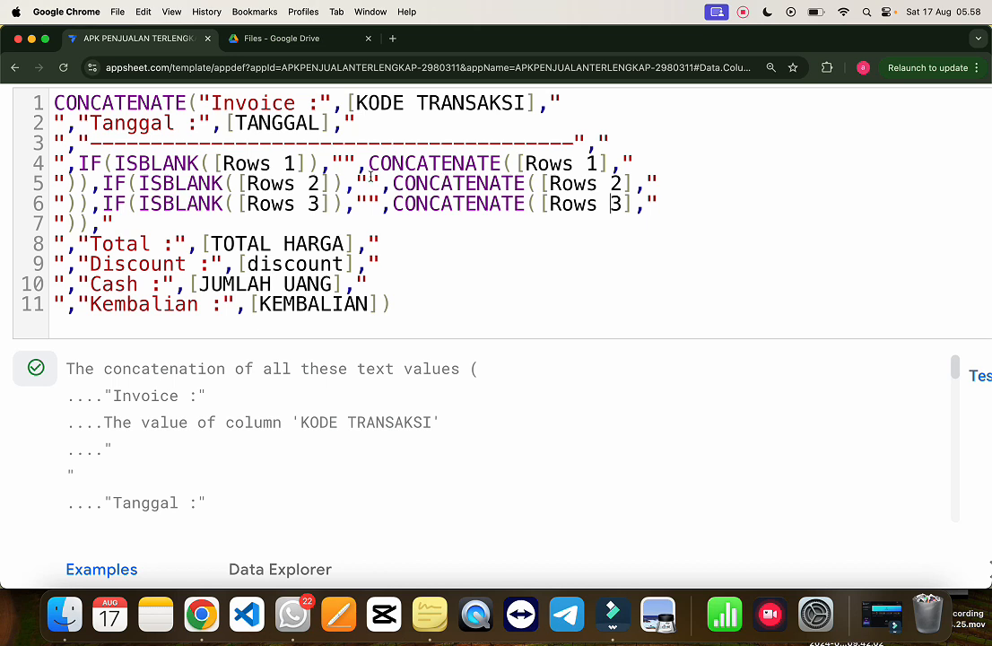
left_click_drag(351, 161, 321, 160)
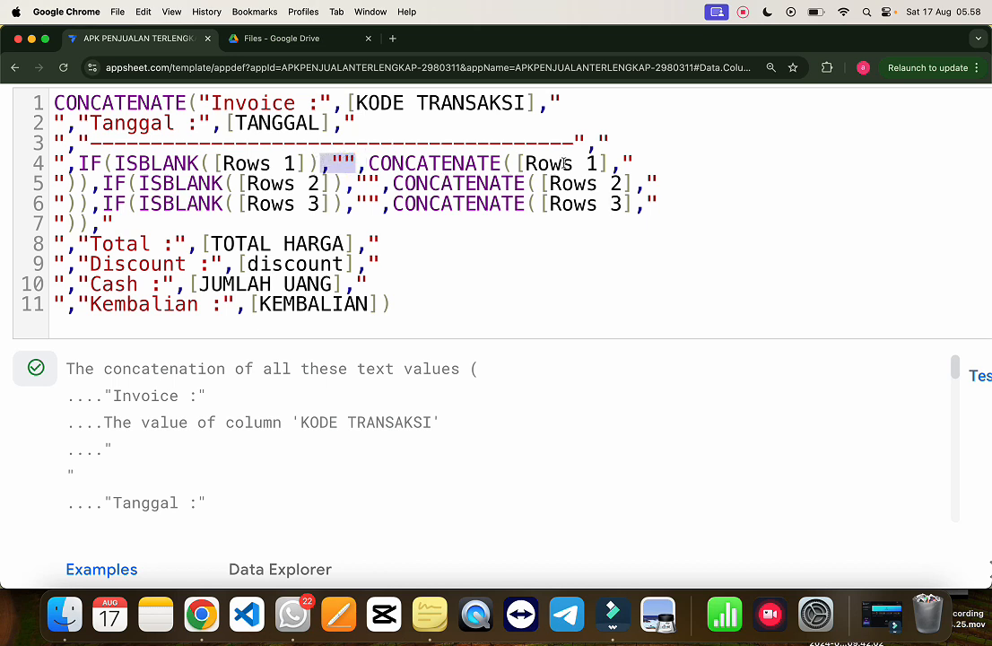
left_click_drag(593, 140, 66, 162)
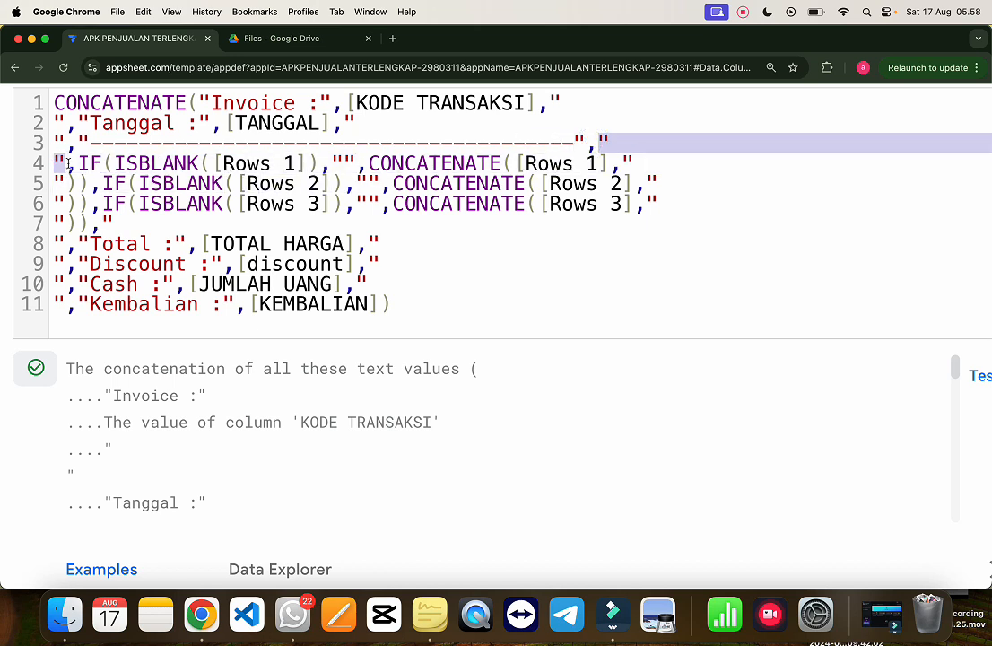
left_click(83, 232)
left_click(185, 265)
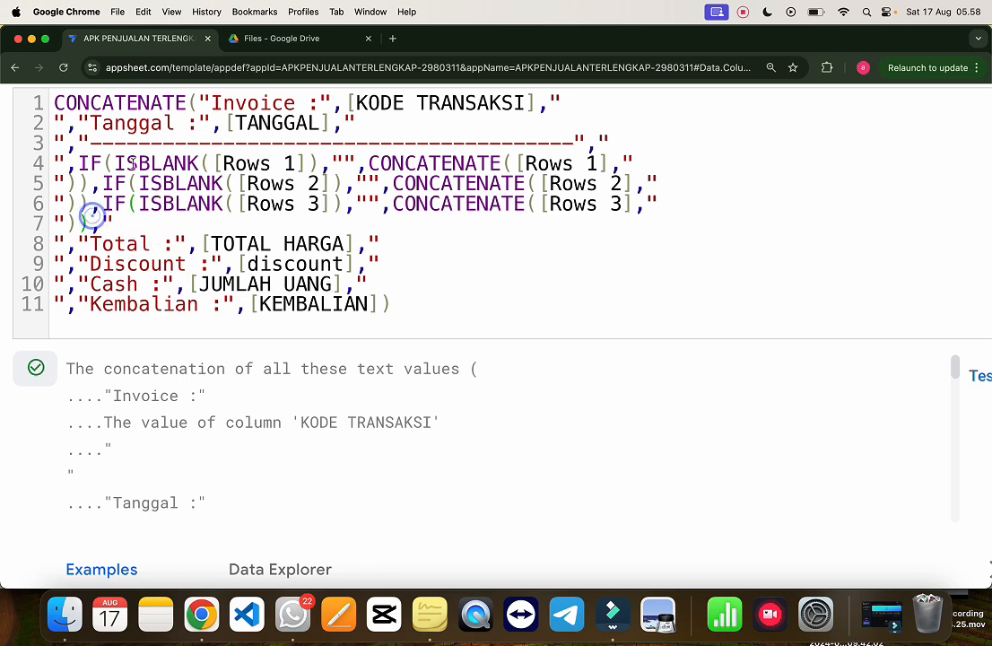
left_click_drag(77, 164, 107, 196)
left_click_drag(88, 231, 89, 225)
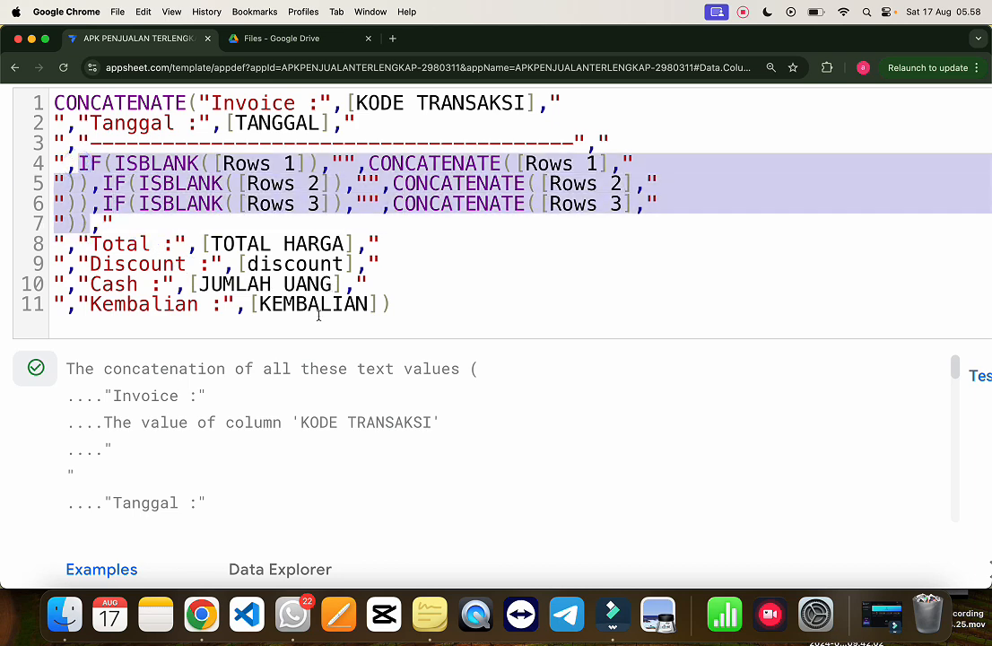
scroll(318, 314, "down", 5)
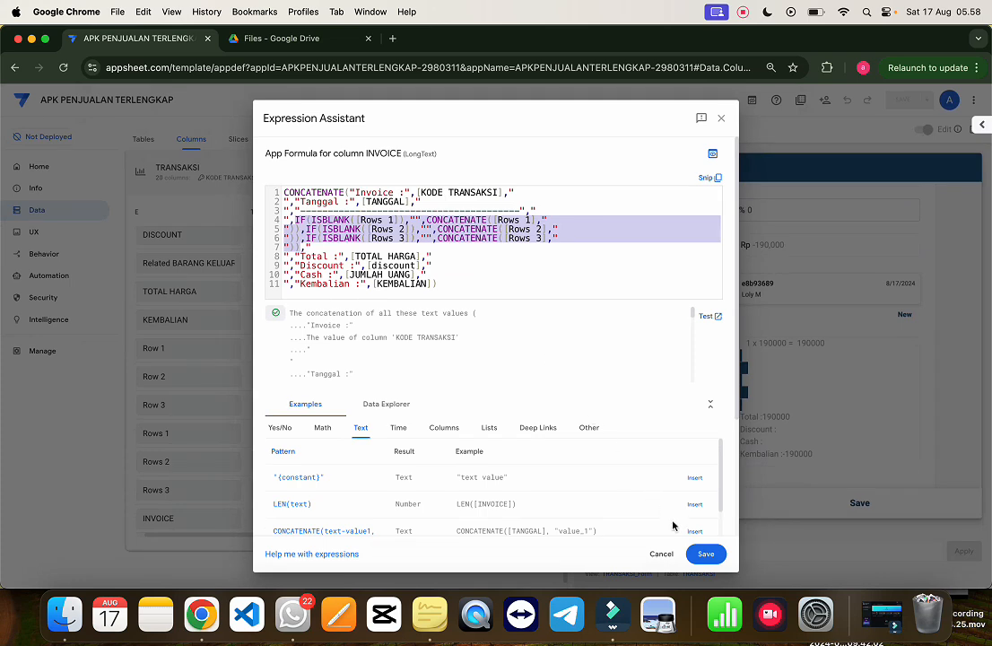
- Copy the entire INVOICE formula and close the expression editor without saving
left_click(456, 281)
key("super+a")
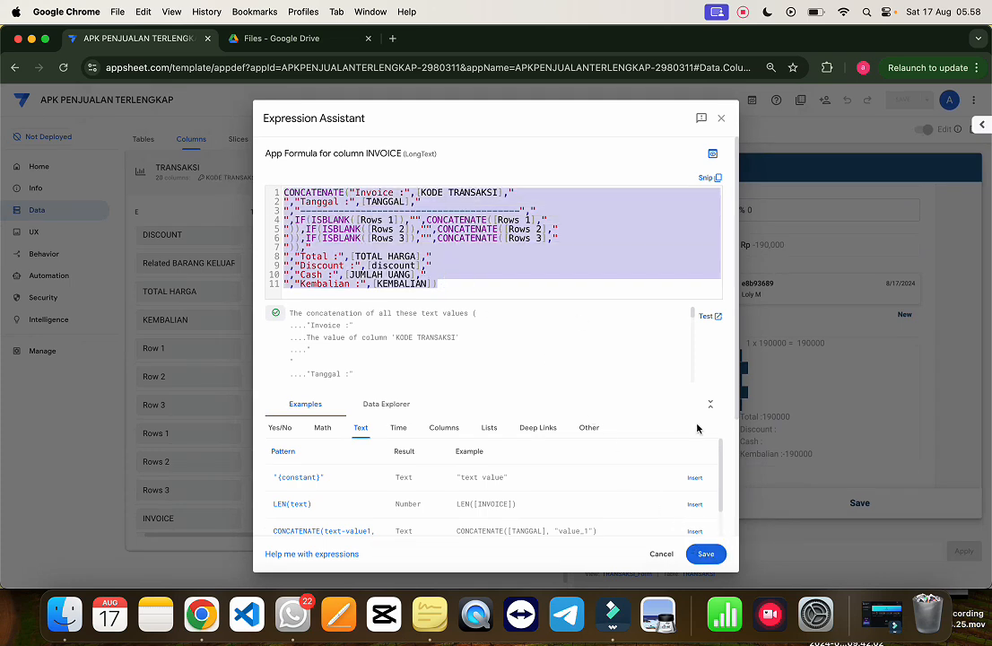
left_click(664, 554)
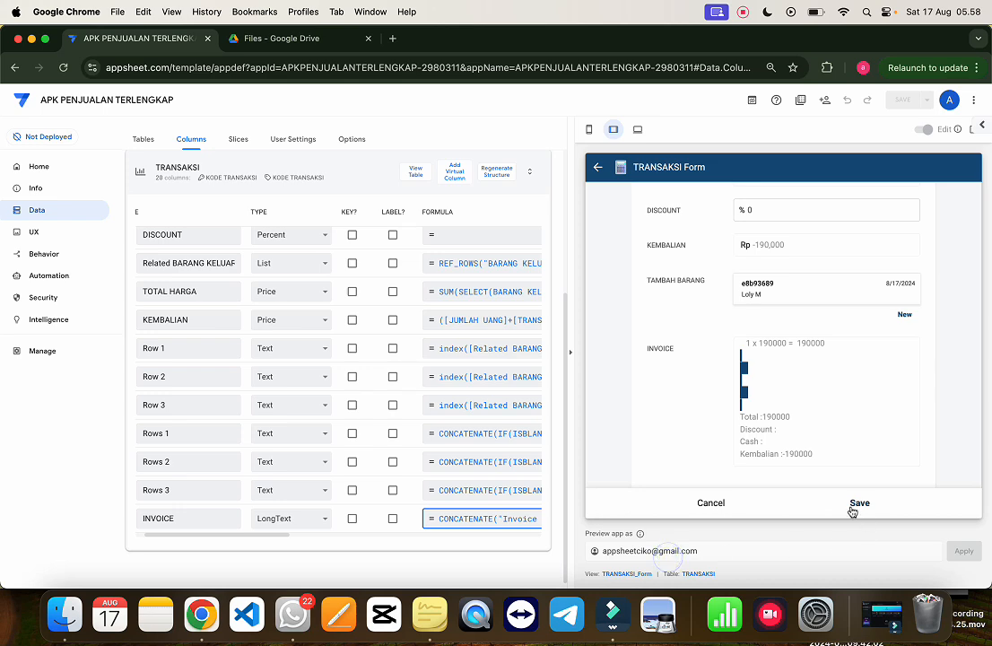
- Cancel the new transaction form and open the details of an existing transaction in the app preview
left_click(705, 503)
left_click(845, 353)
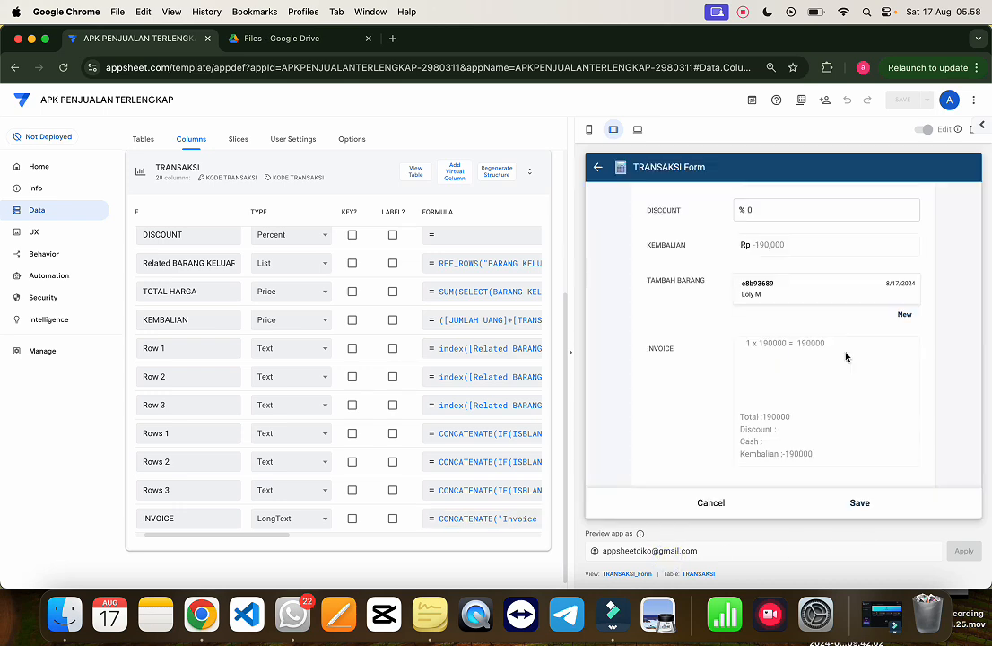
left_click(748, 227)
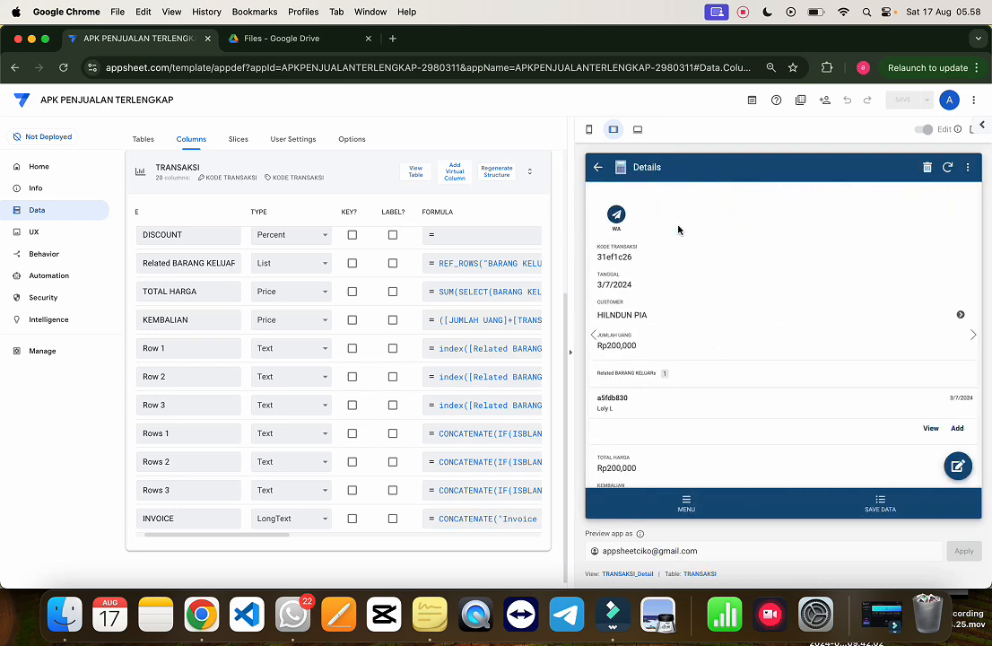
- Test the transaction's WA action, and close the WhatsApp window and the browser tab it opens
left_click(621, 212)
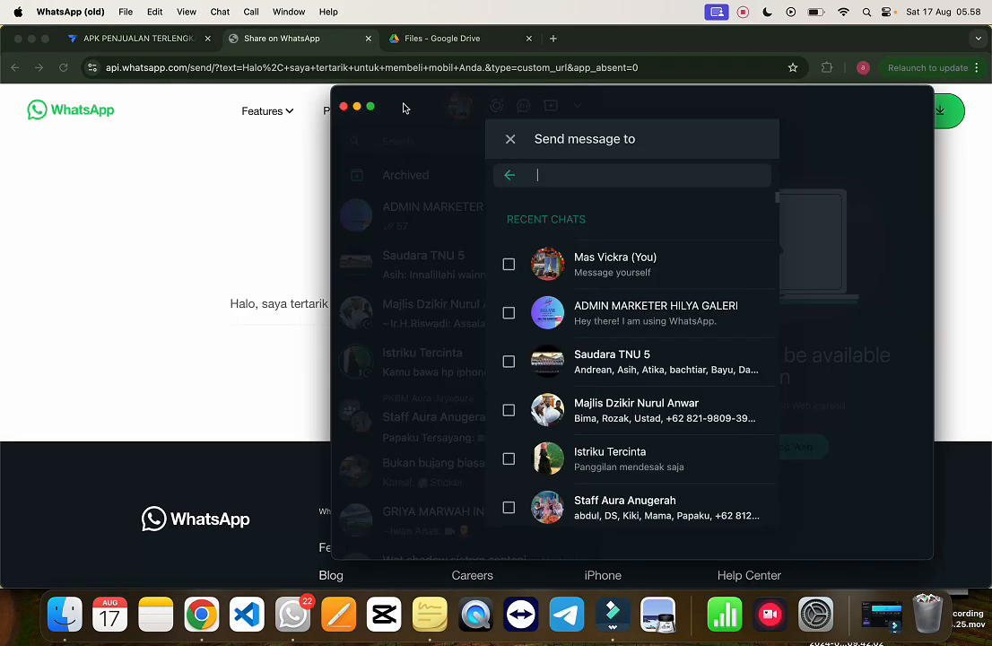
left_click(343, 106)
left_click(368, 39)
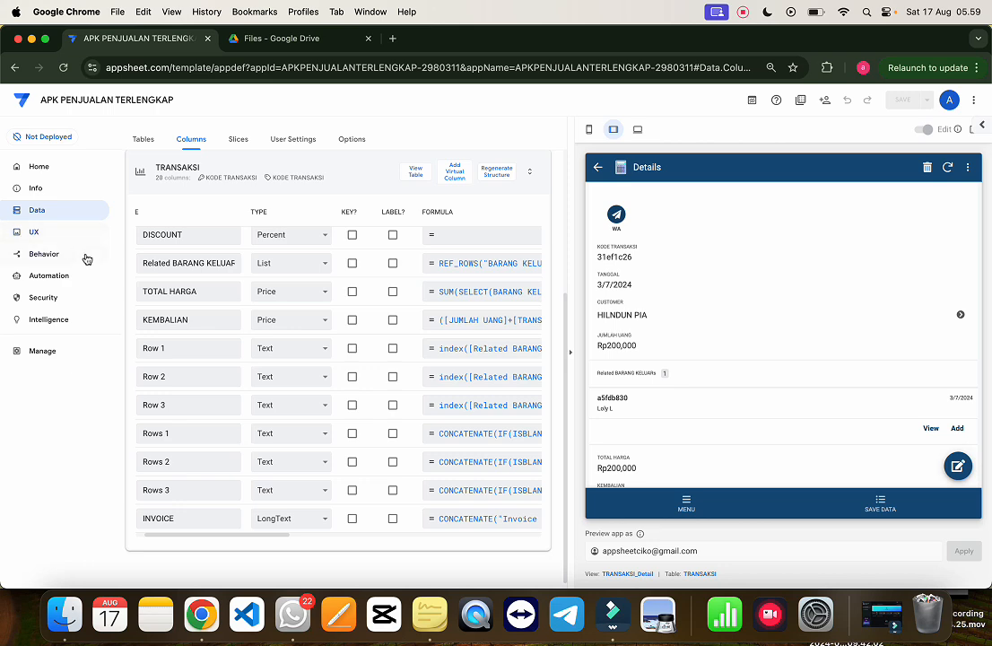
- Create a new action in the app's behavior settings and assign it to the TRANSAKSI table
left_click(51, 259)
scroll(305, 415, "down", 15)
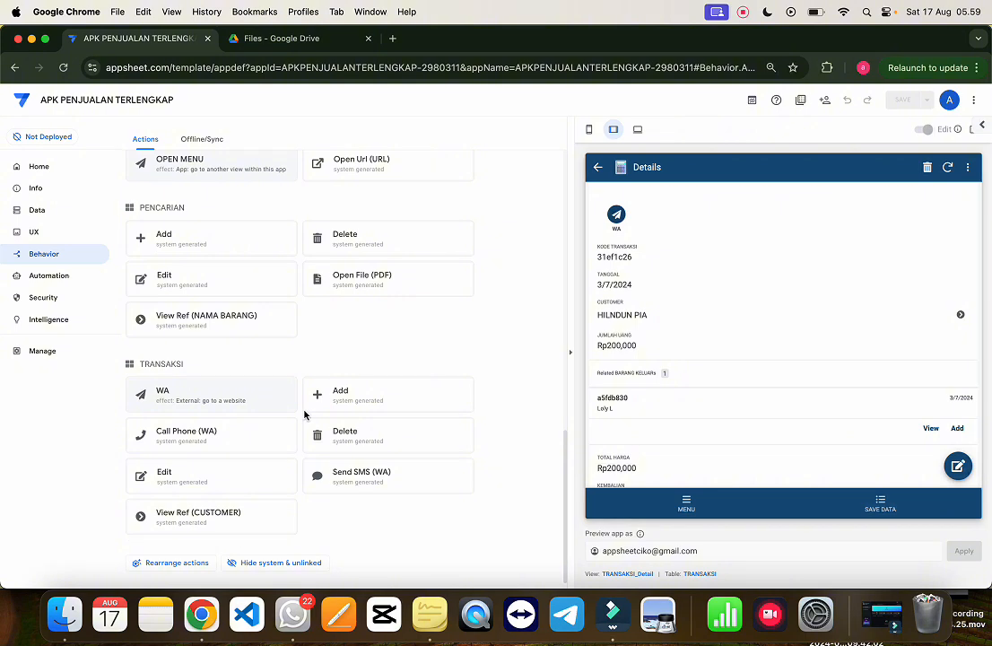
scroll(281, 354, "up", 1)
scroll(281, 354, "down", 1)
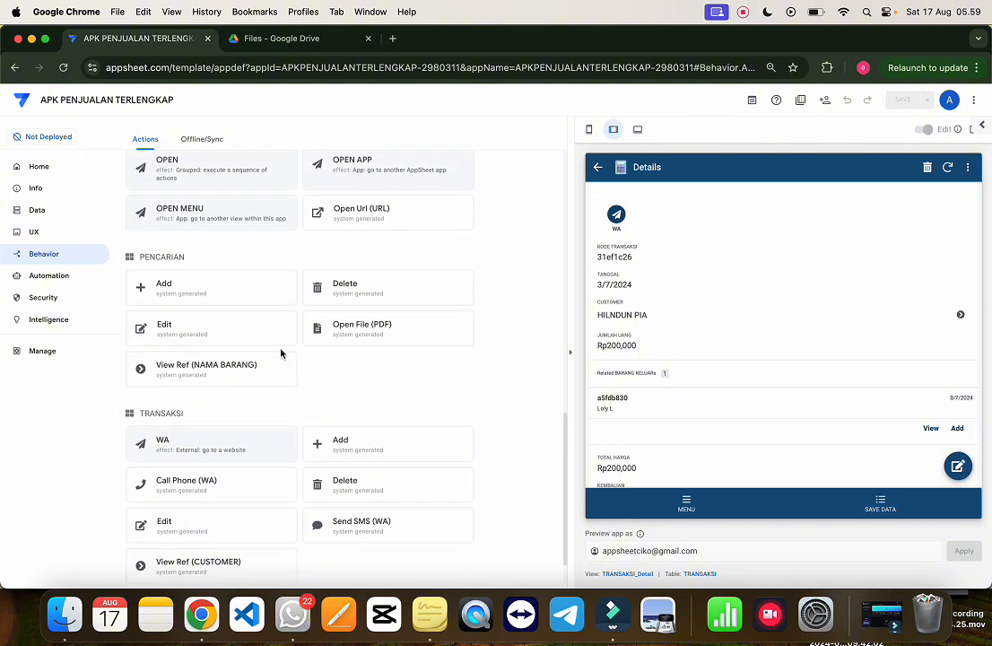
scroll(281, 353, "up", 10)
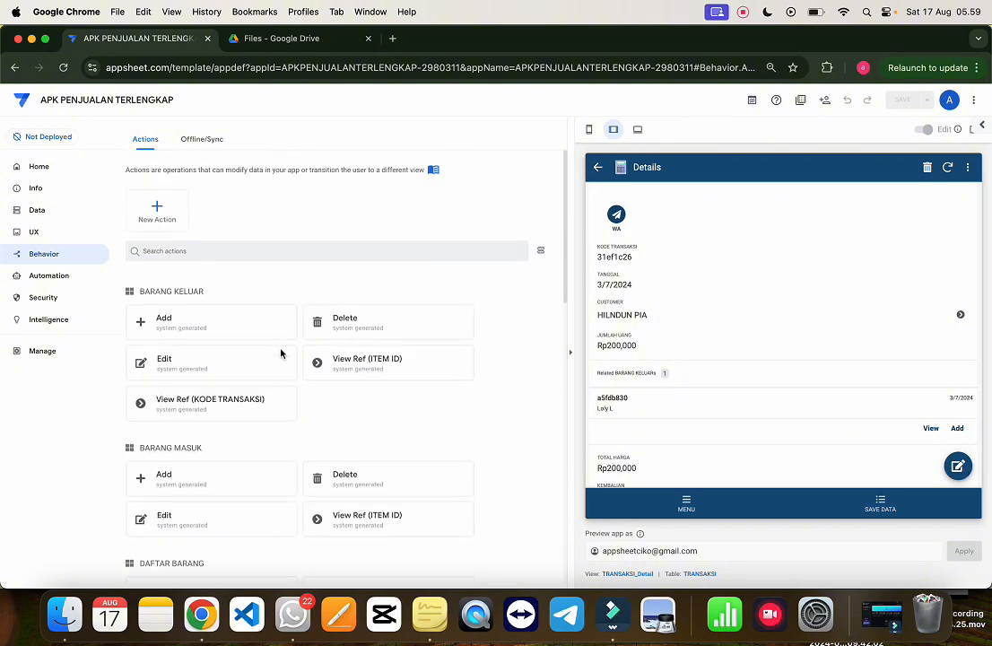
left_click(157, 207)
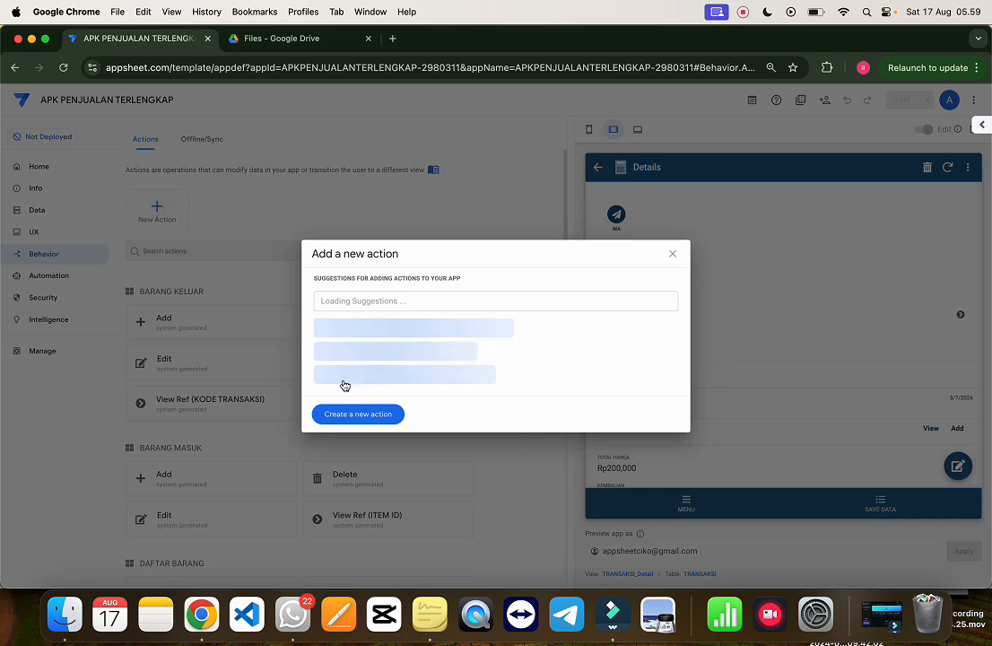
left_click(355, 412)
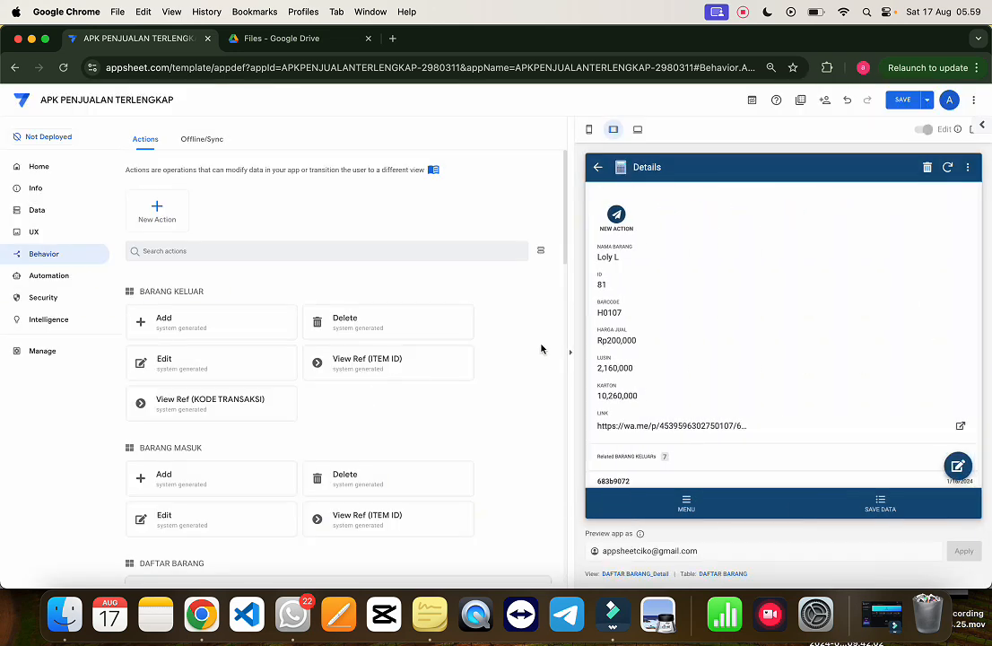
scroll(342, 401, "down", 12)
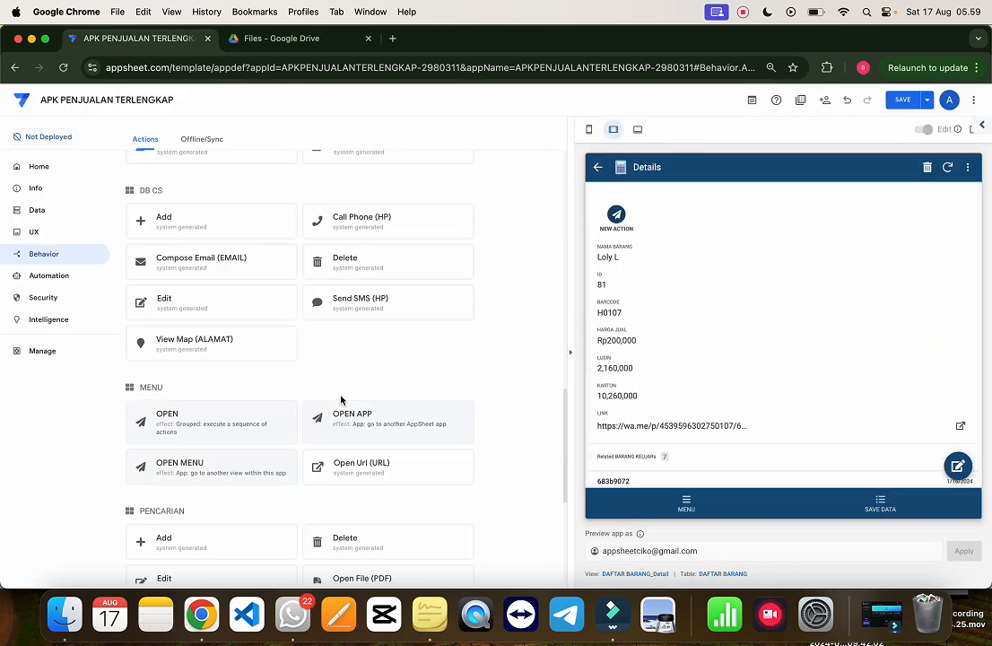
scroll(342, 401, "up", 8)
left_click(310, 221)
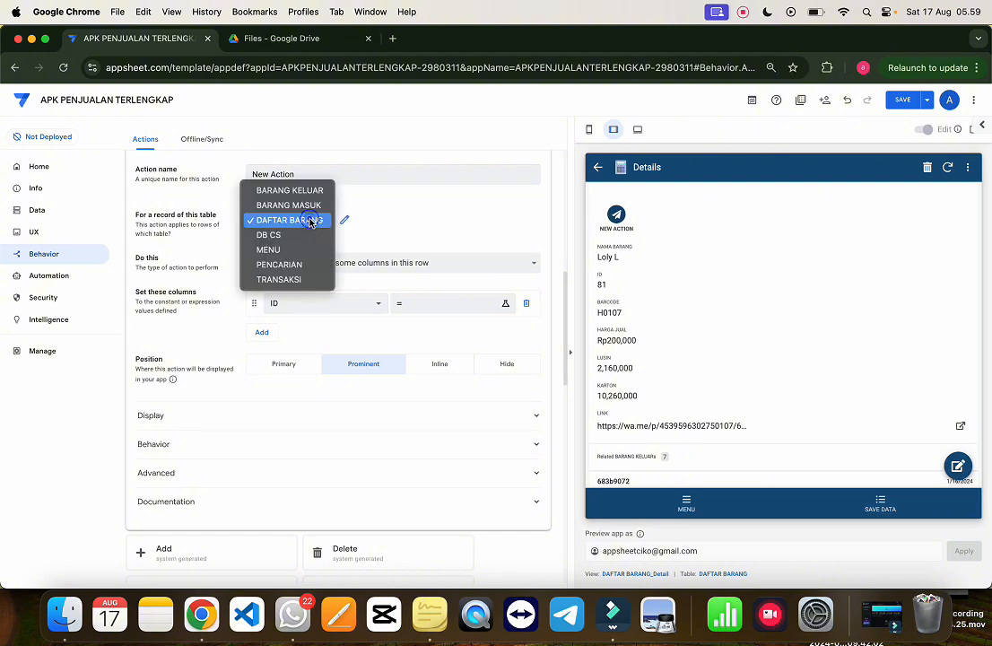
left_click(289, 279)
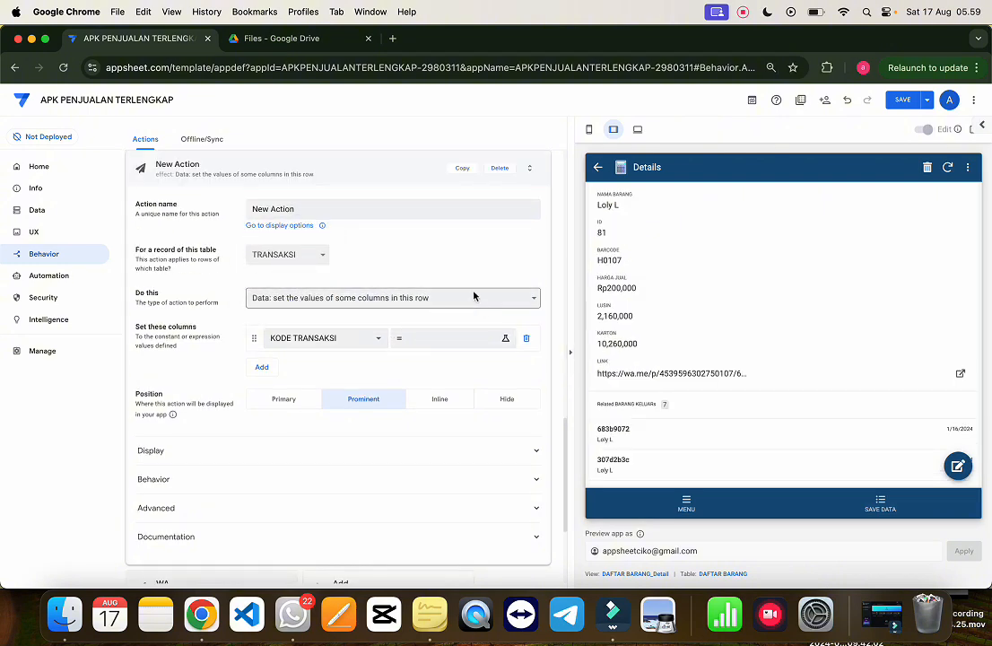
- Have the new action set the KODE TRANSAKSI column to the placeholder expression weefefe
left_click(434, 340)
type("weefefe")
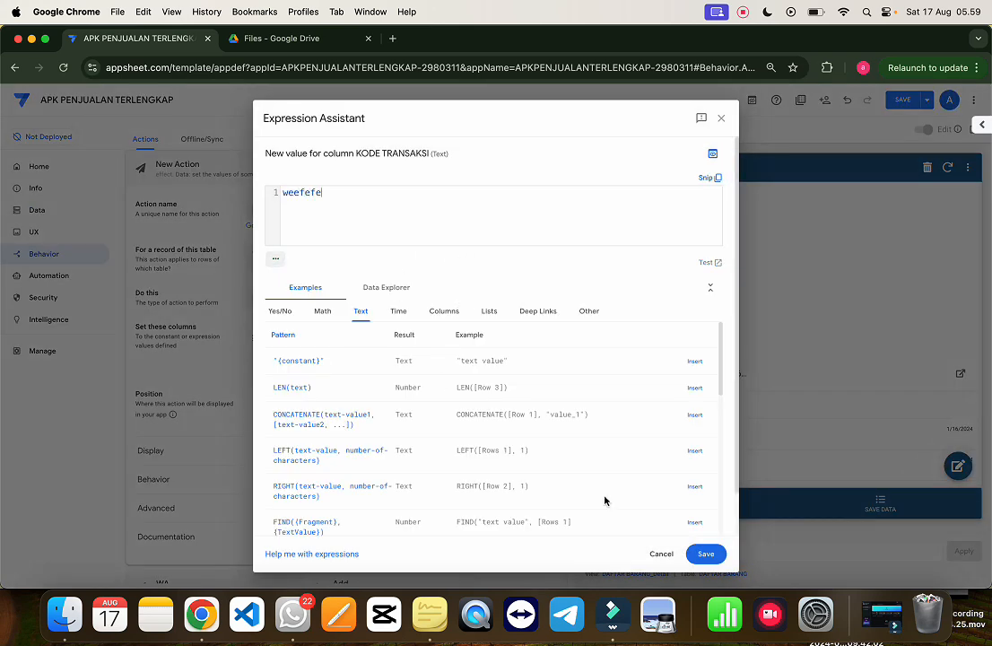
left_click(696, 553)
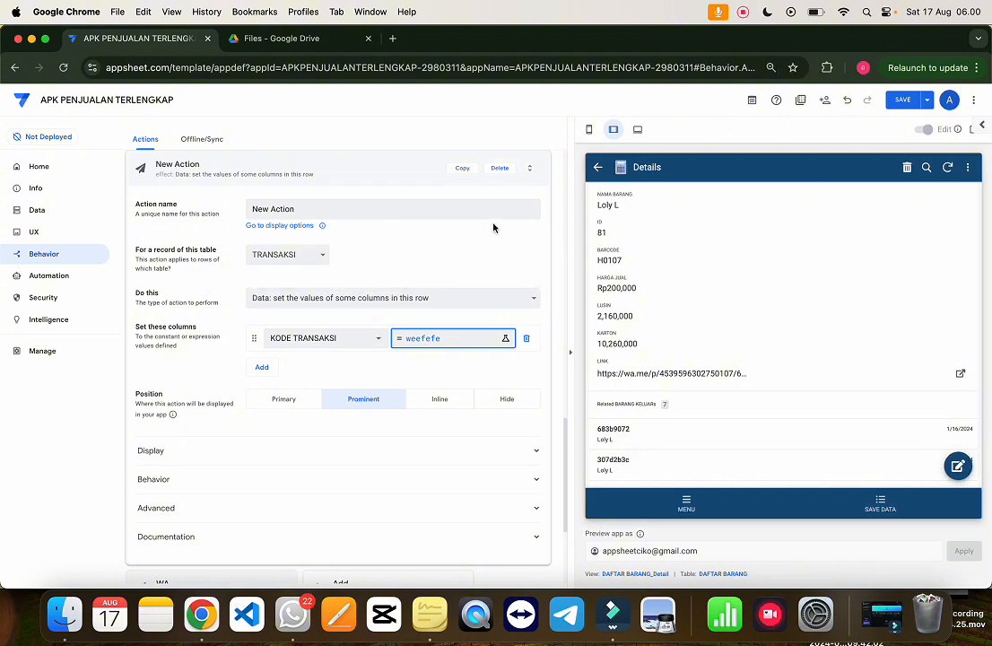
left_click(434, 274)
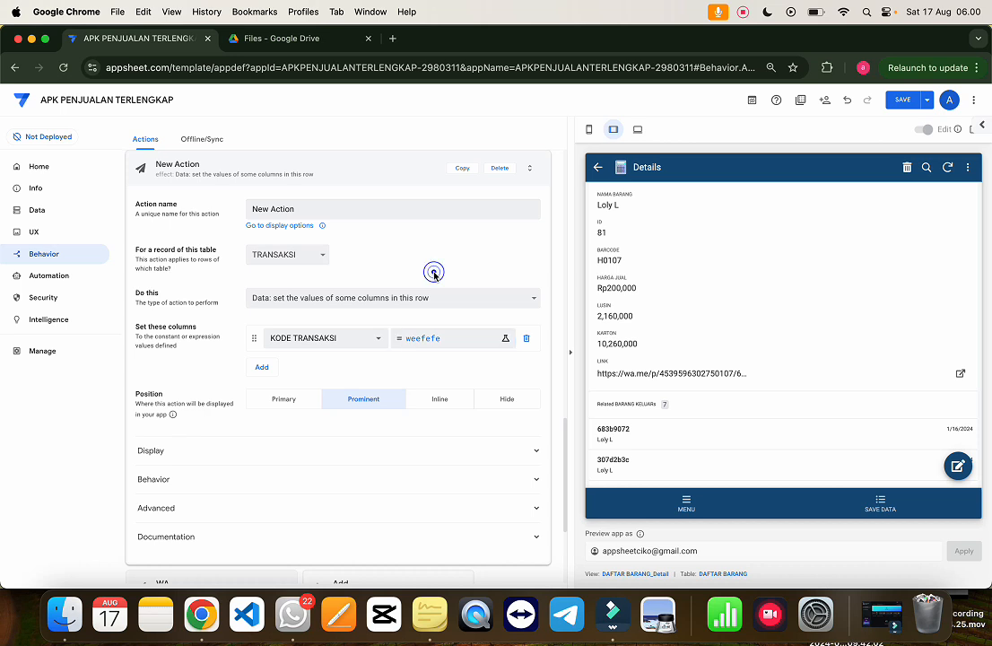
- Require confirmation for the new action and save the copied INVOICE formula as its confirmation message expression
scroll(304, 438, "down", 2)
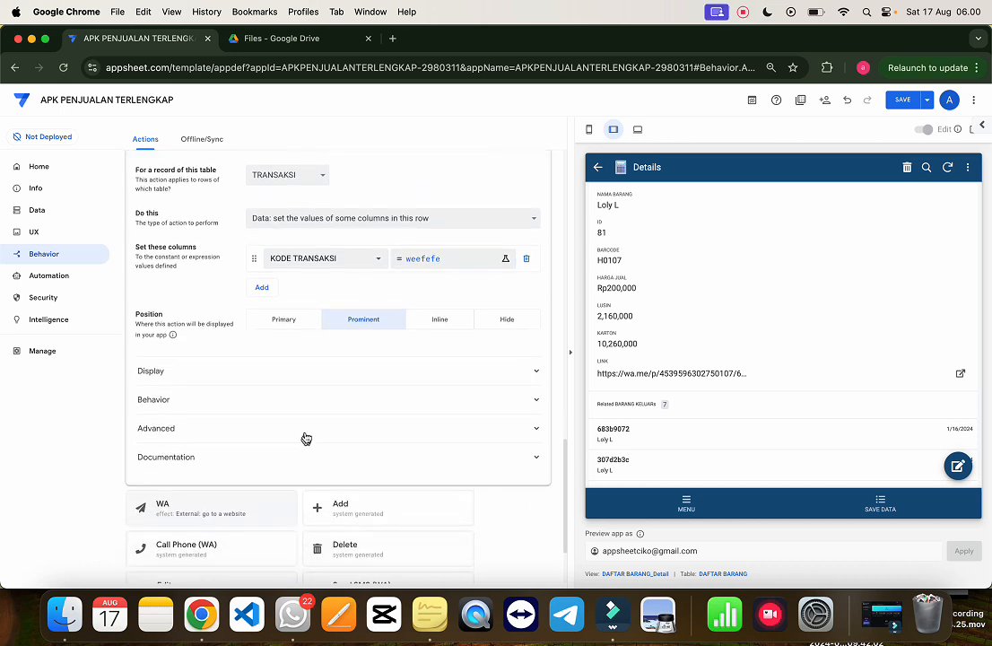
scroll(386, 408, "up", 1)
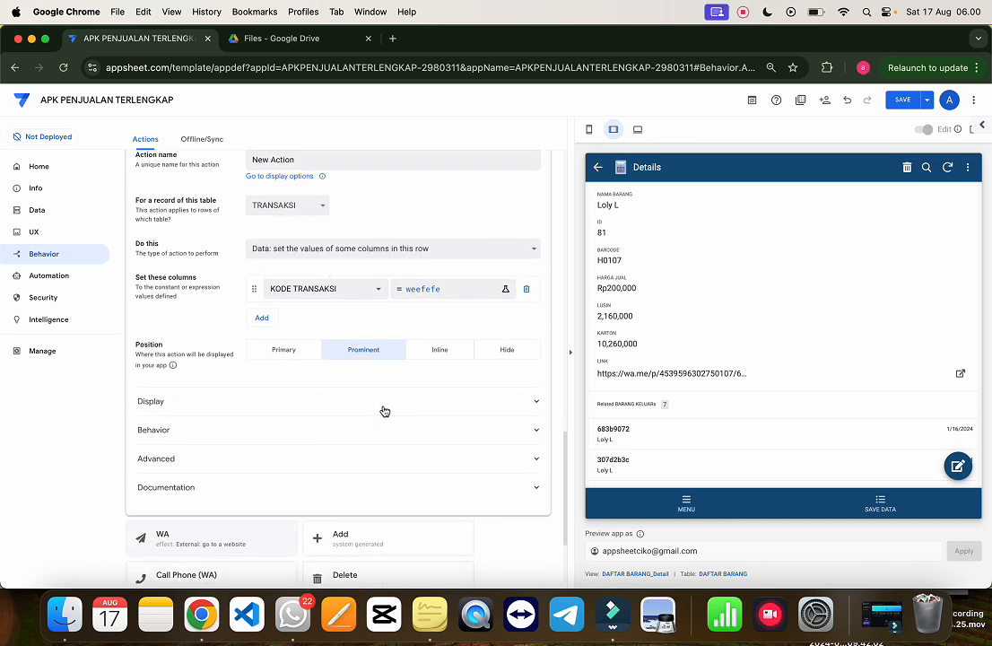
left_click(343, 434)
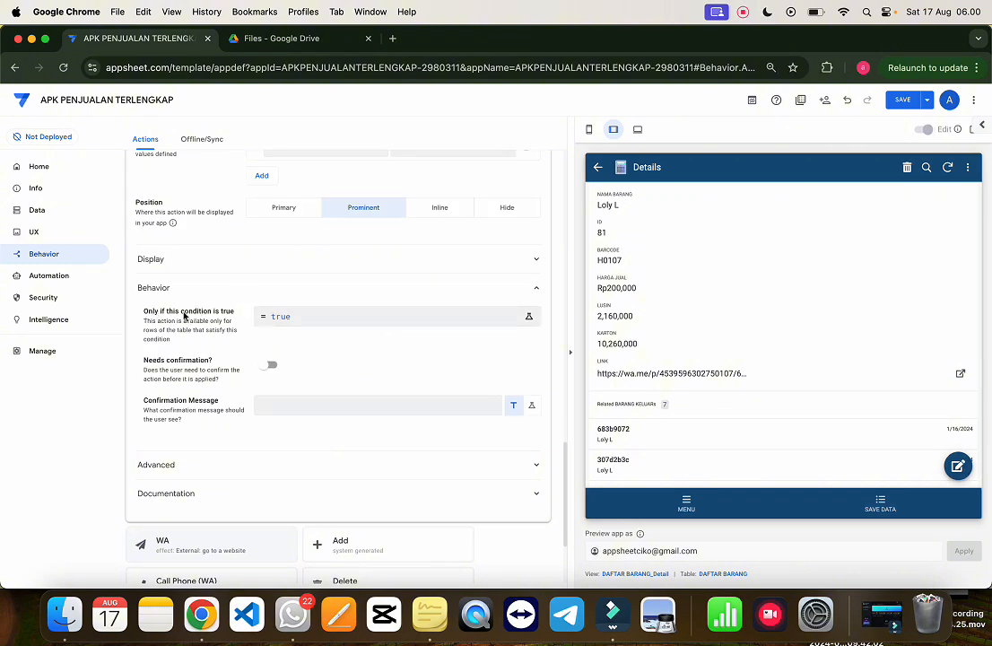
left_click(271, 365)
left_click(531, 405)
left_click(461, 411)
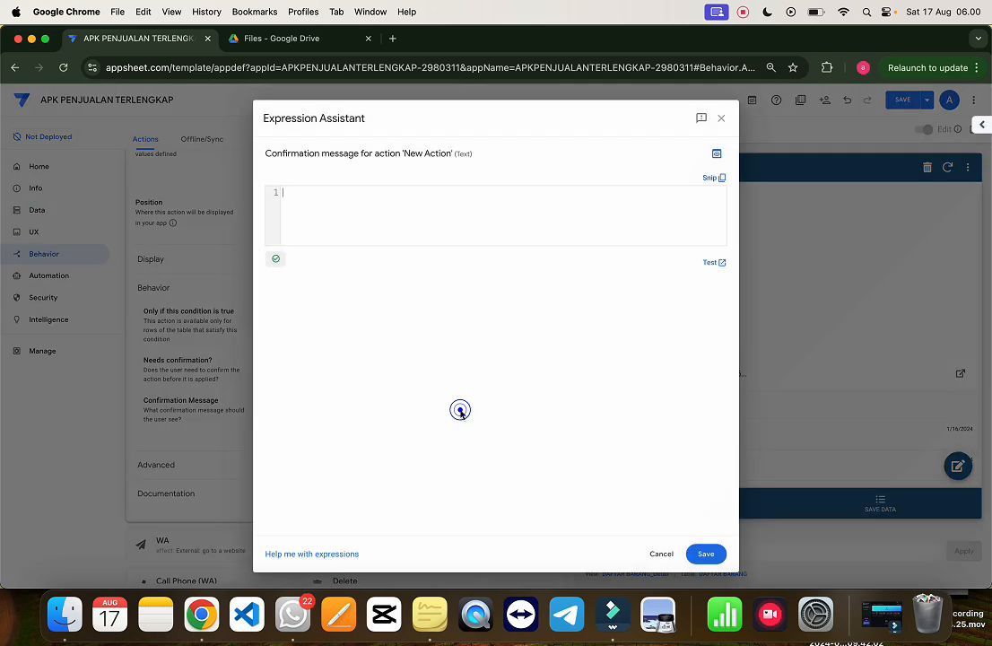
key("super+v")
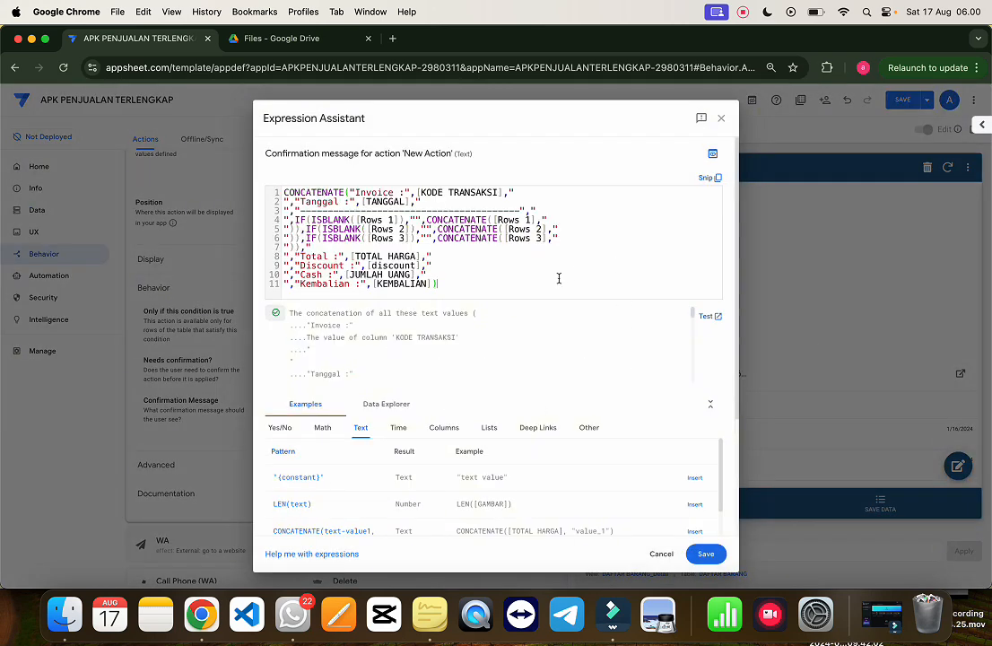
left_click(706, 553)
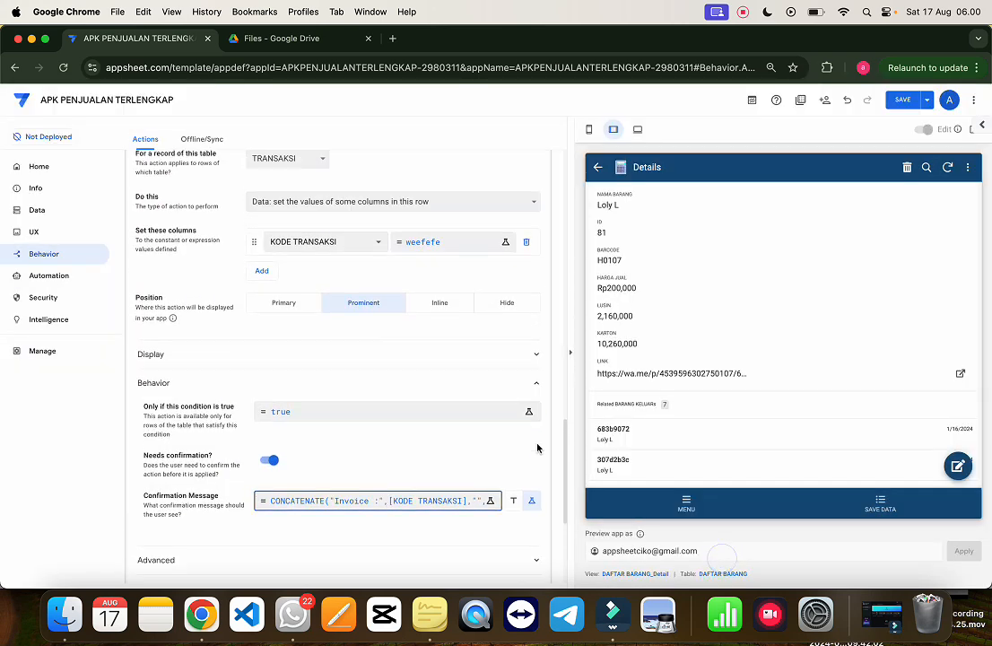
scroll(537, 448, "up", 5)
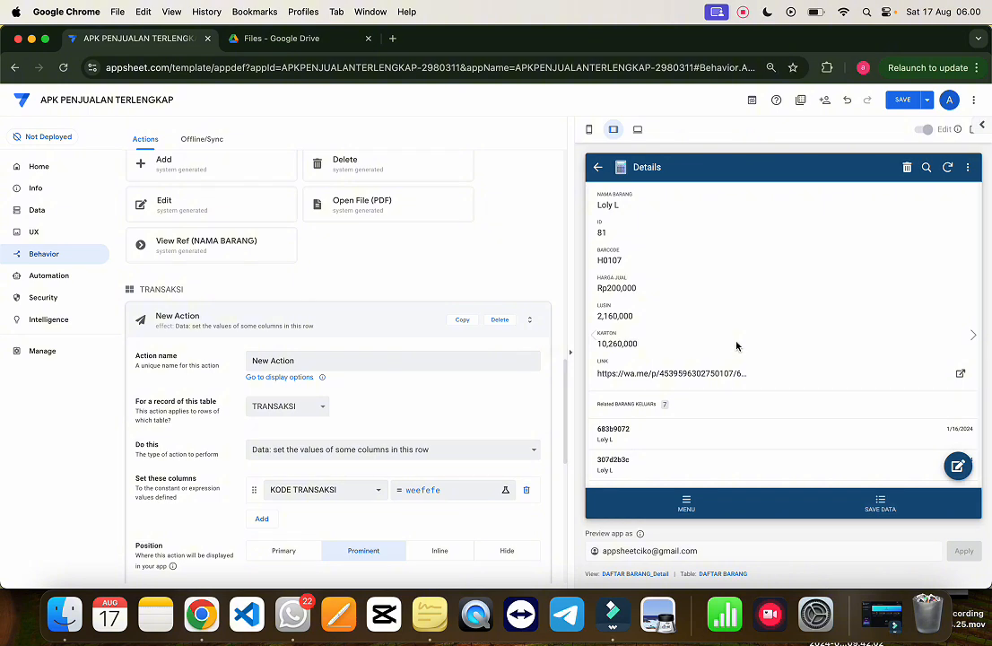
- Set the new action's position to Primary and choose the solid heart as its icon
scroll(378, 395, "down", 5)
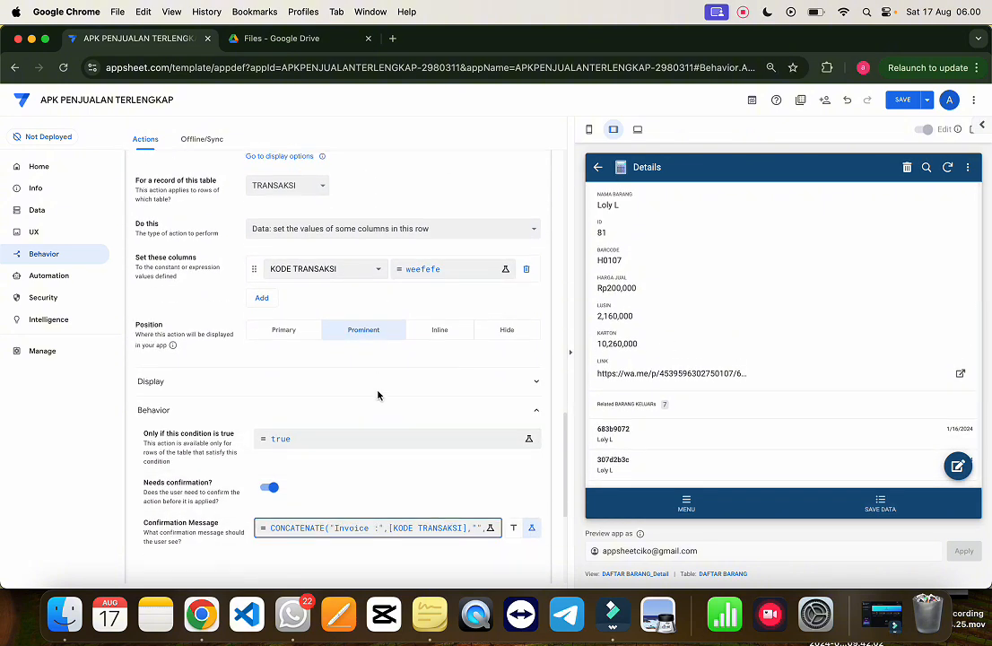
scroll(377, 395, "down", 3)
scroll(355, 228, "up", 2)
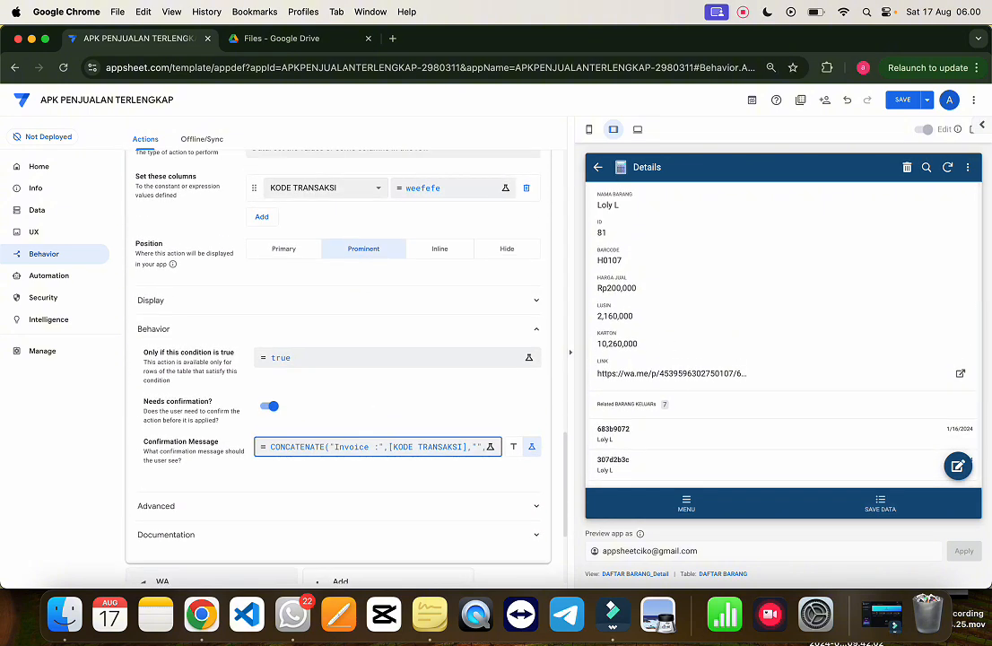
left_click(287, 249)
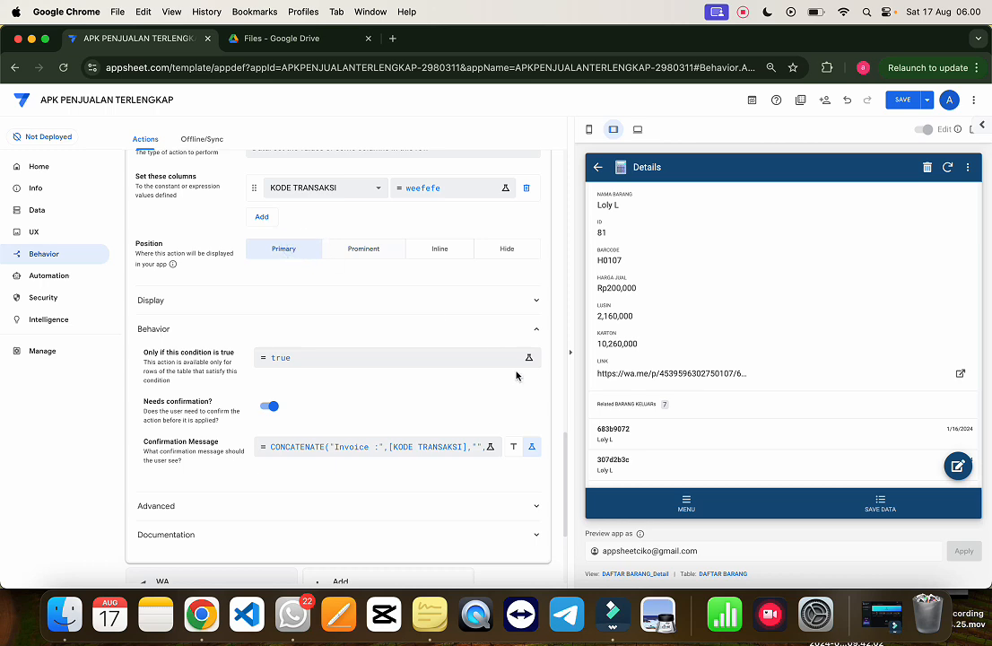
scroll(427, 431, "up", 4)
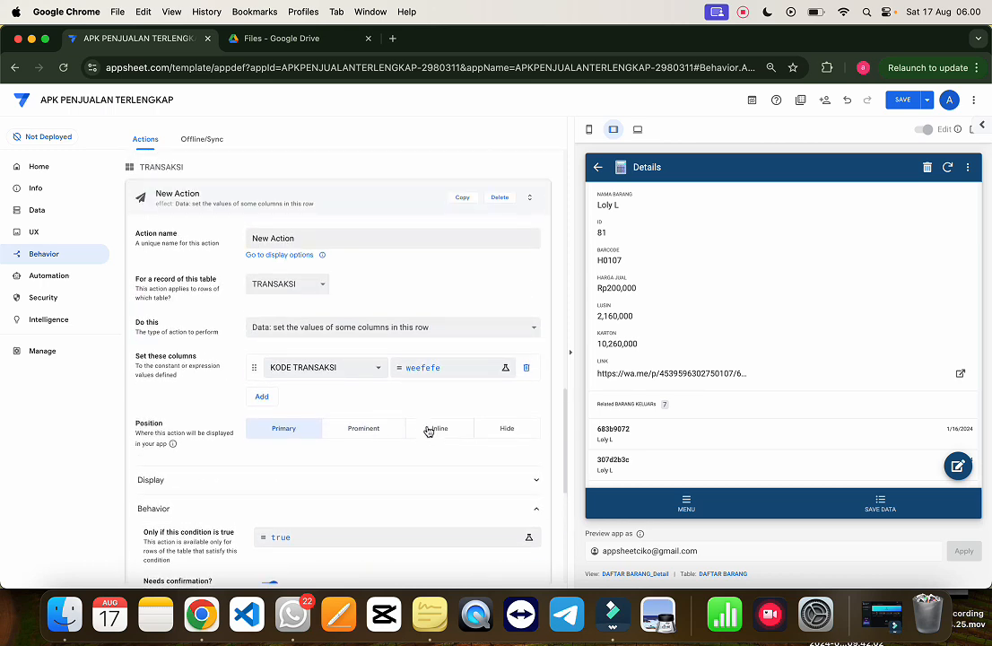
scroll(429, 432, "down", 7)
scroll(403, 381, "up", 5)
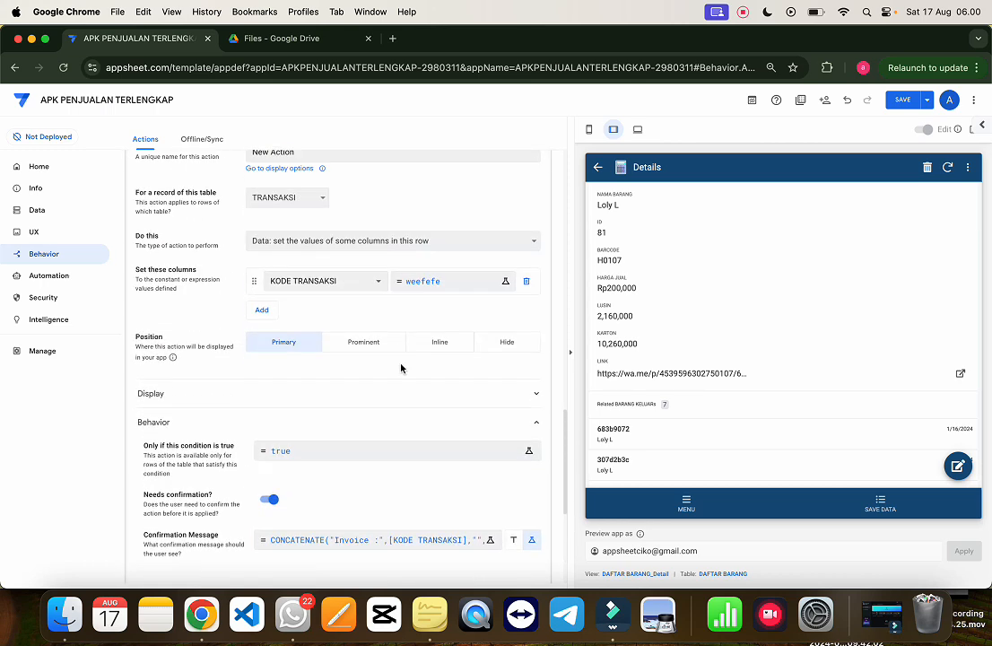
left_click(406, 394)
scroll(307, 413, "down", 2)
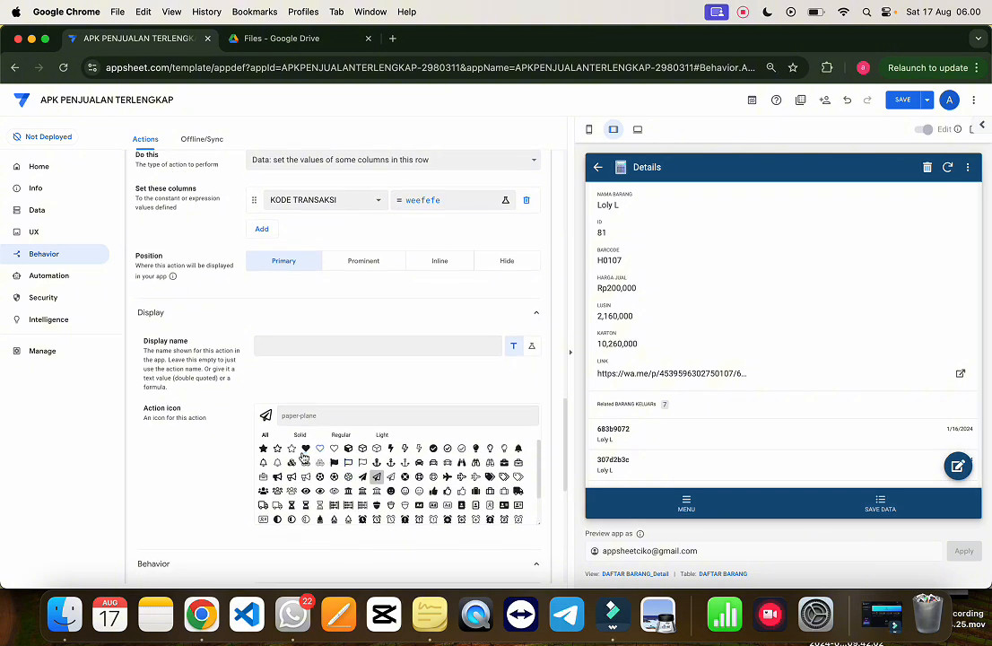
left_click(306, 449)
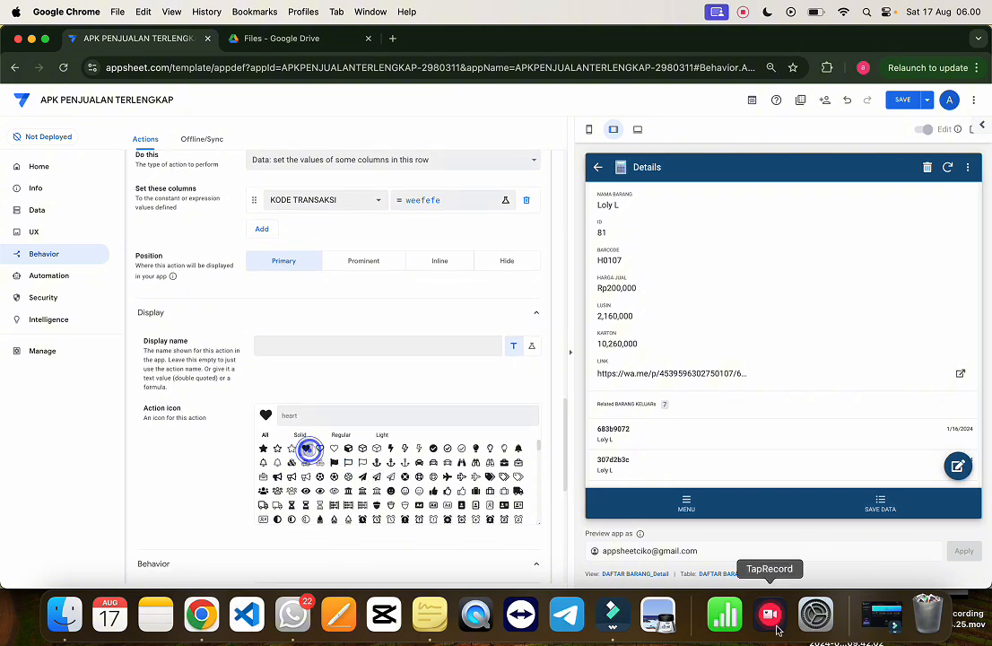
- Run the new action on the first TRANSAKSI record in the preview, check its confirmation message for blank lines, and decline it
left_click(706, 504)
left_click(729, 213)
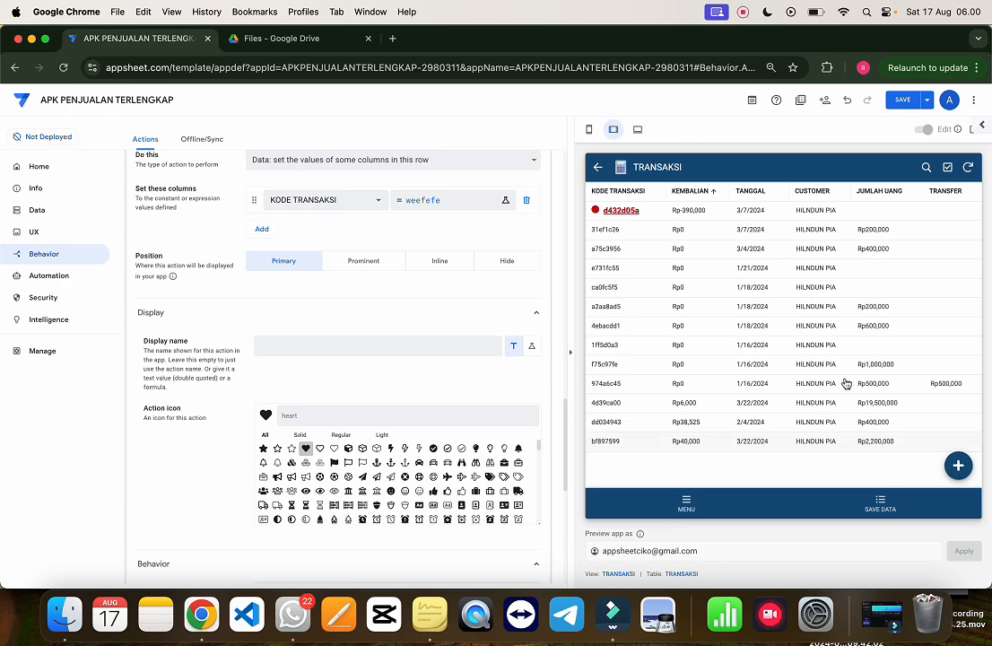
left_click(806, 213)
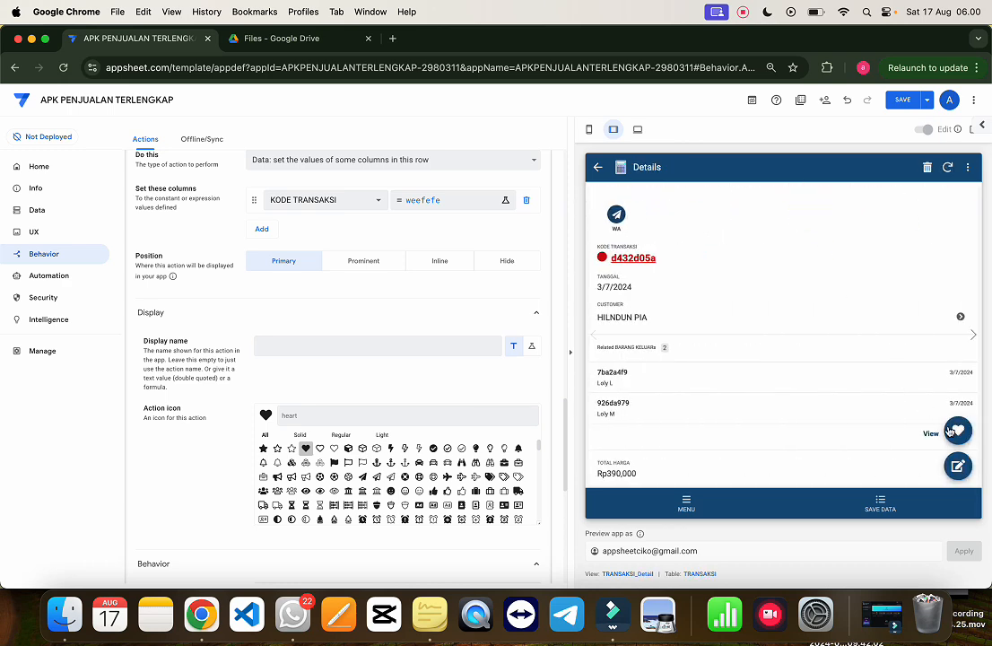
left_click(959, 431)
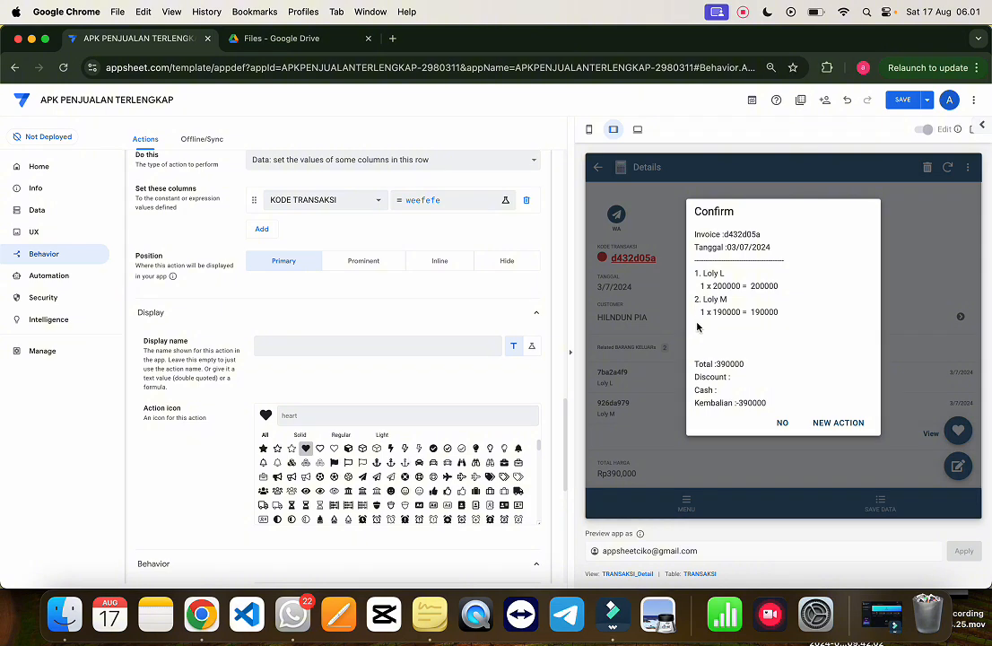
left_click_drag(697, 324, 697, 360)
left_click(780, 424)
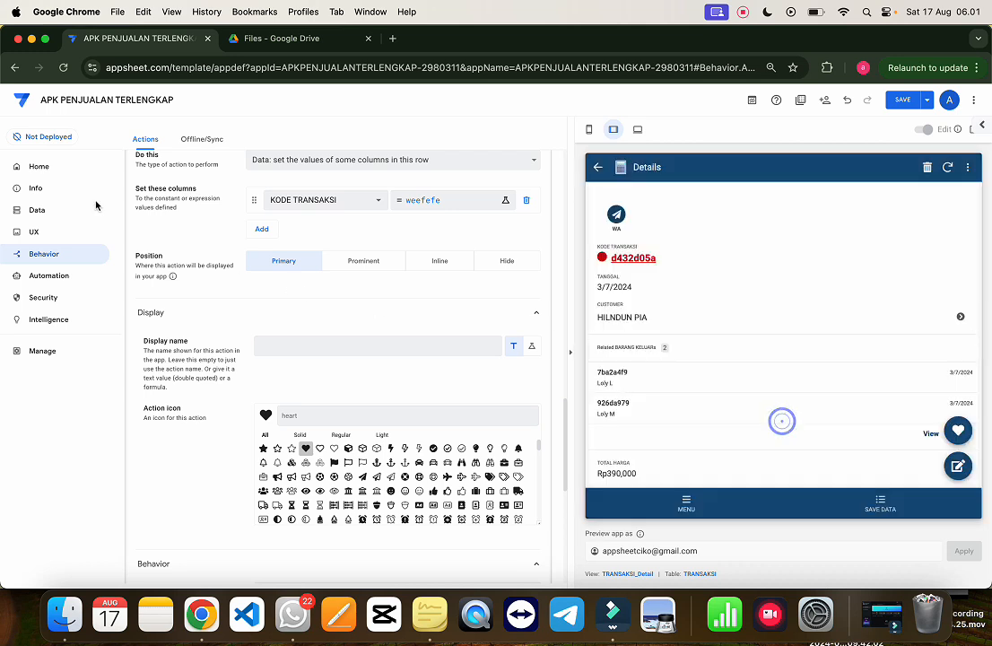
- Open the TRANSAKSI table's columns, examine the Rows 1 formula, and close it without changes
left_click(34, 208)
scroll(246, 459, "down", 5)
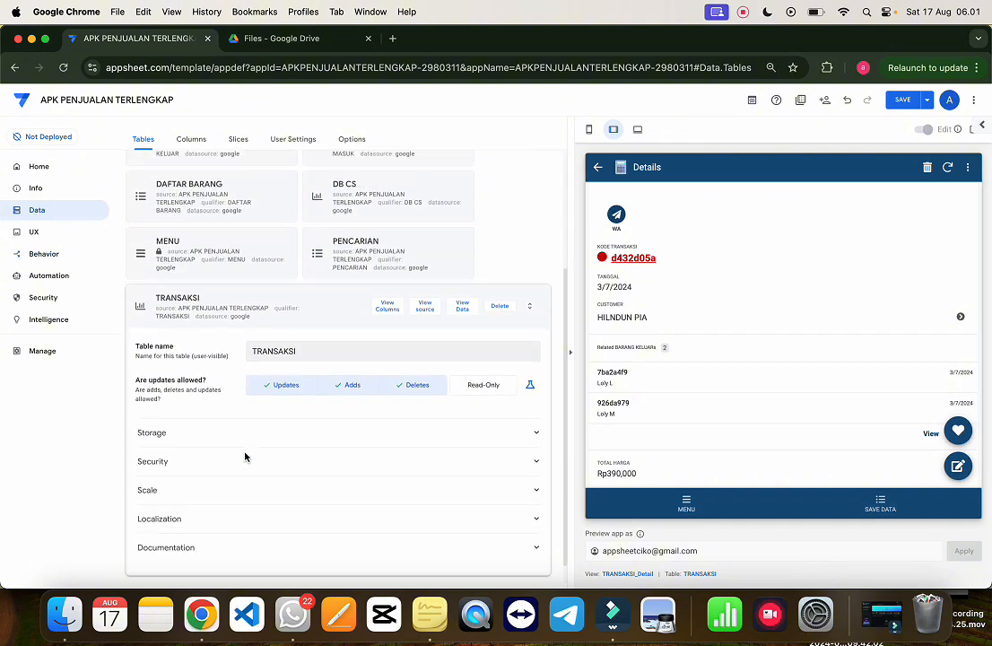
left_click(380, 282)
scroll(311, 428, "down", 6)
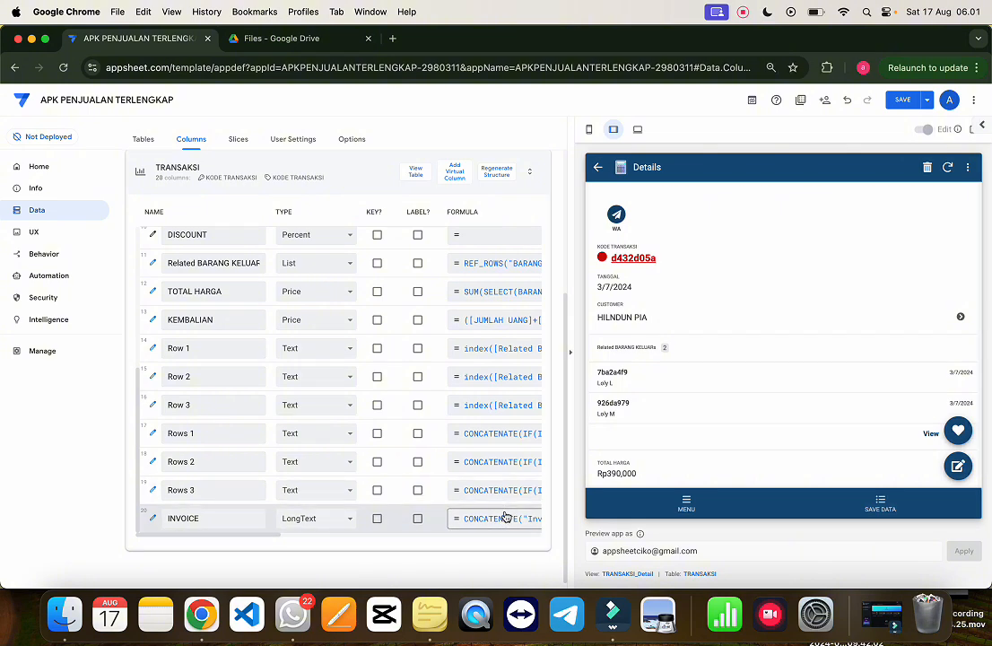
left_click(493, 434)
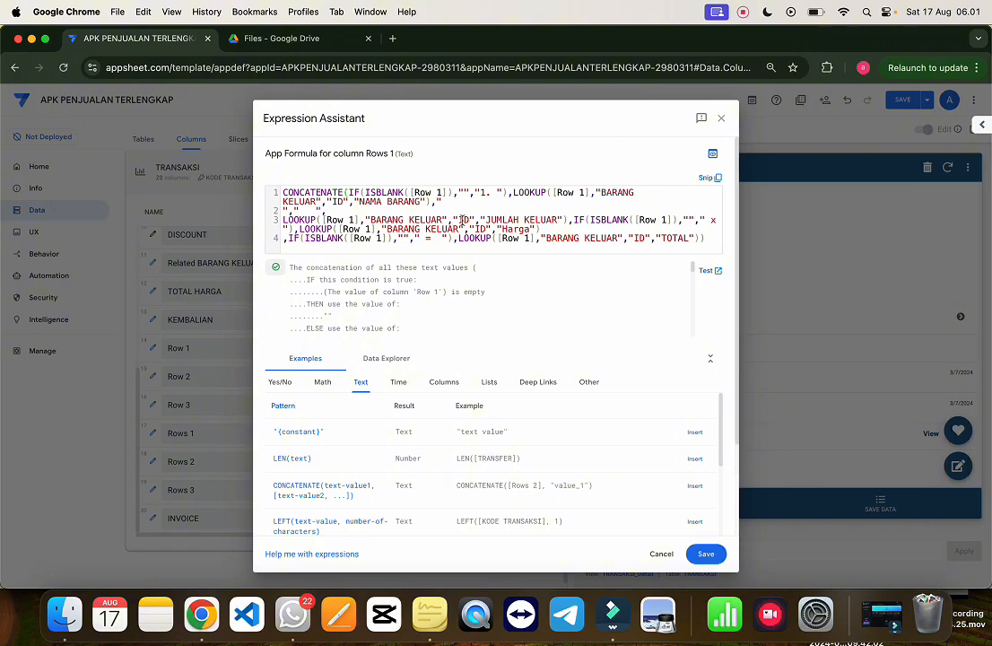
left_click(721, 123)
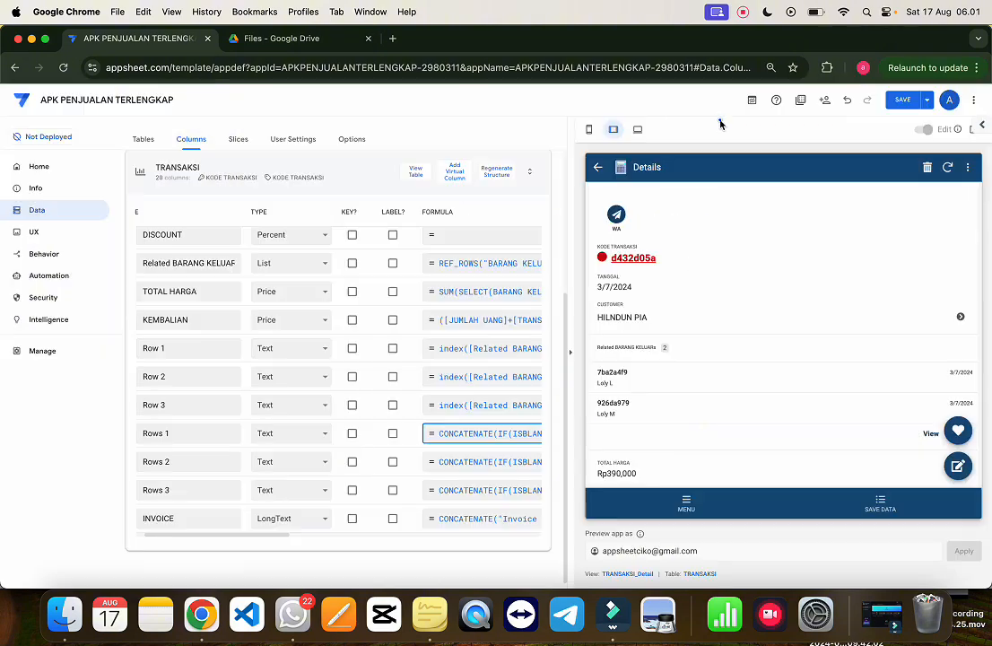
left_click(505, 438)
scroll(435, 160, "up", 3)
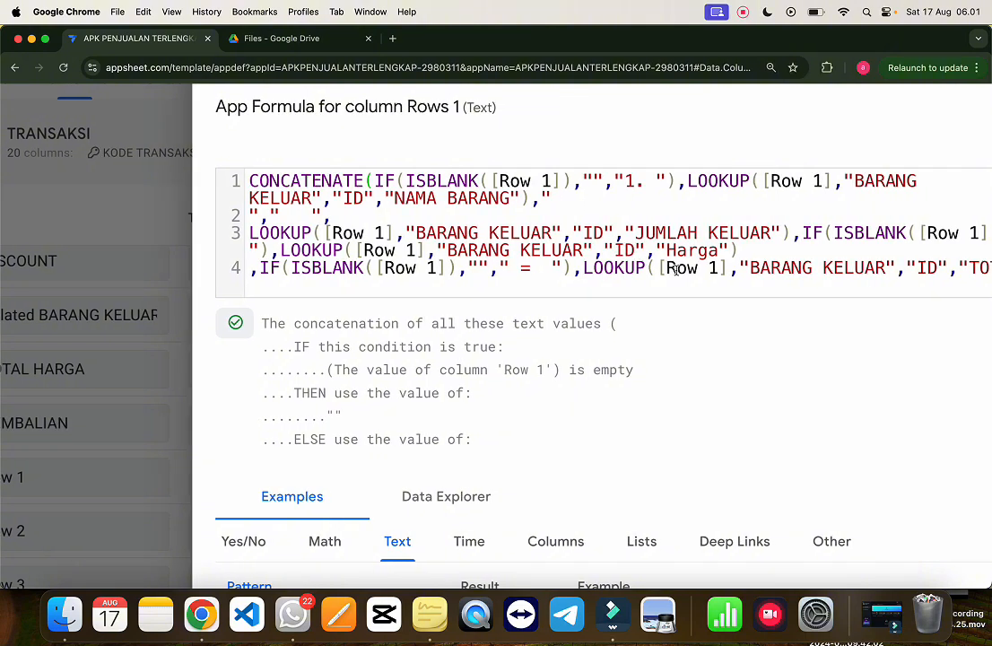
scroll(583, 224, "right", 5)
scroll(628, 242, "left", 3)
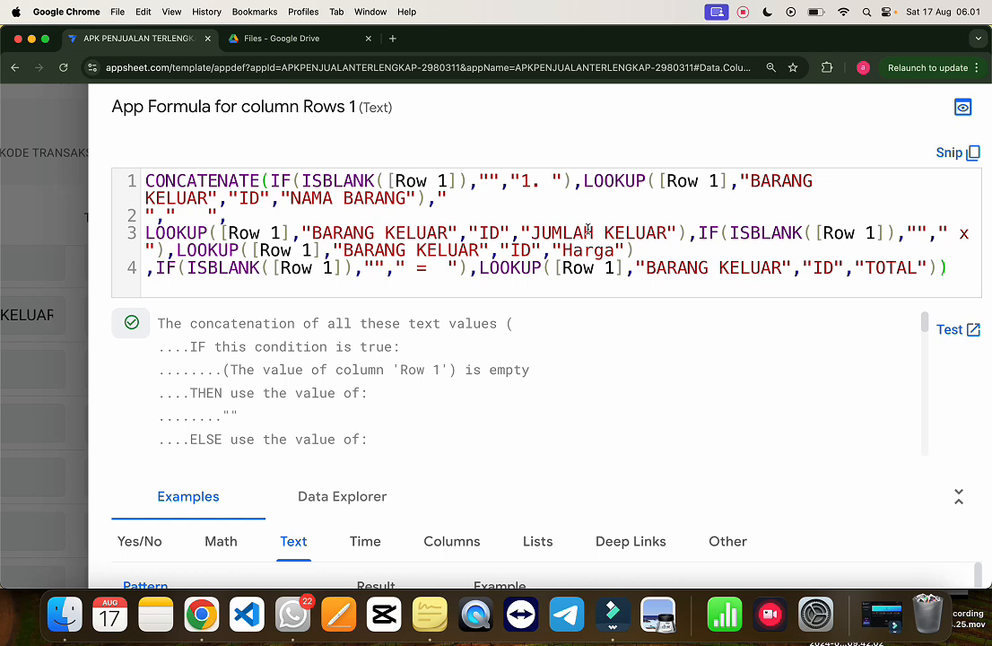
scroll(588, 230, "down", 5)
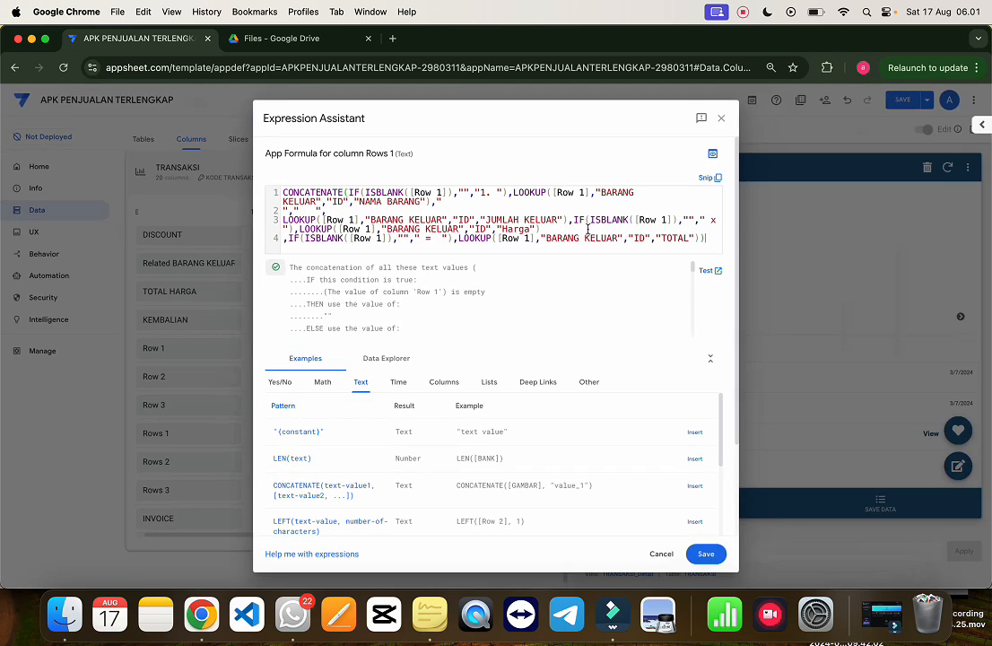
left_click(723, 120)
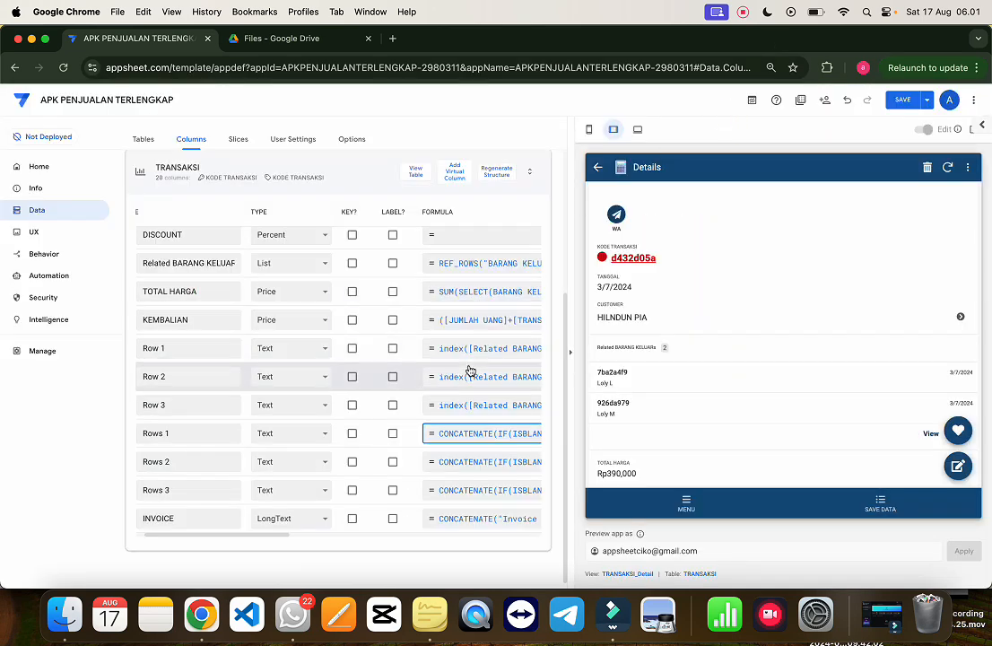
- Change the ISBLANK checks in the INVOICE formula to test [Row 1], [Row 2] and [Row 3], and save it
left_click(485, 519)
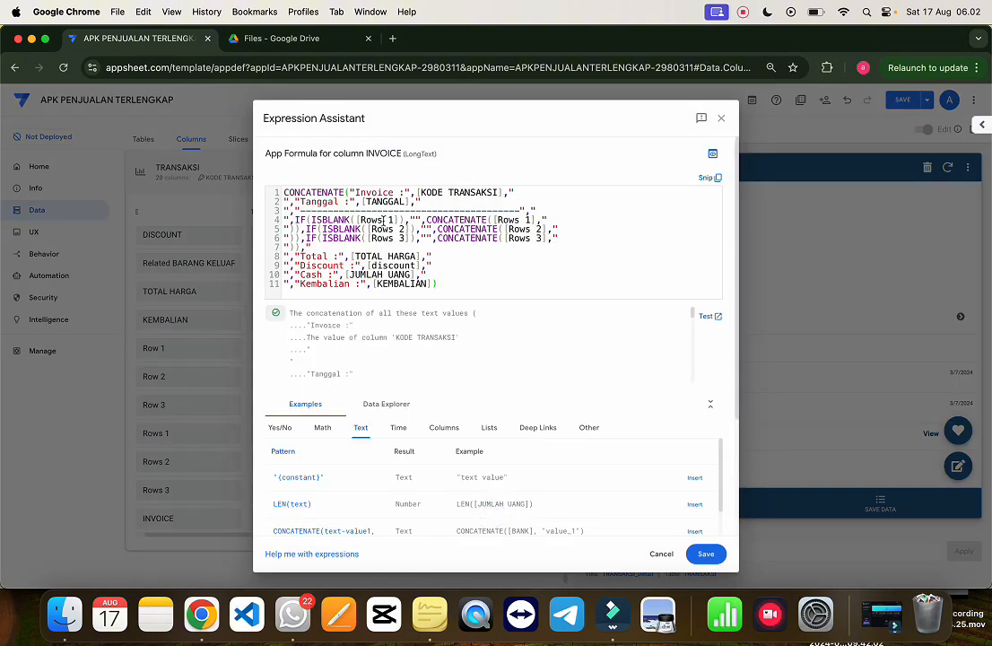
left_click(385, 222)
key("BackSpace")
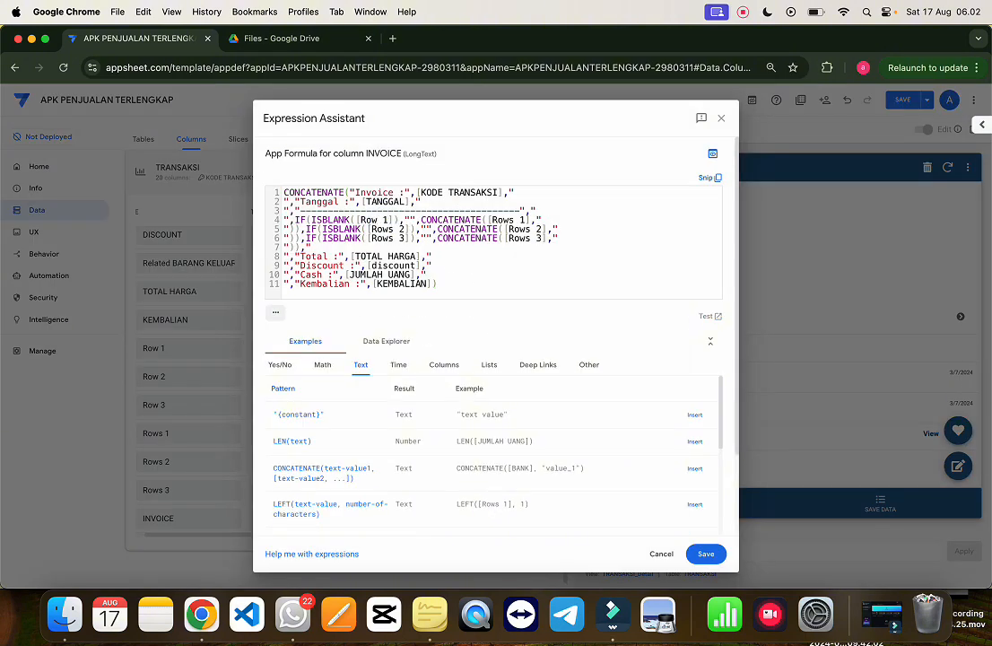
left_click(389, 229)
key("BackSpace")
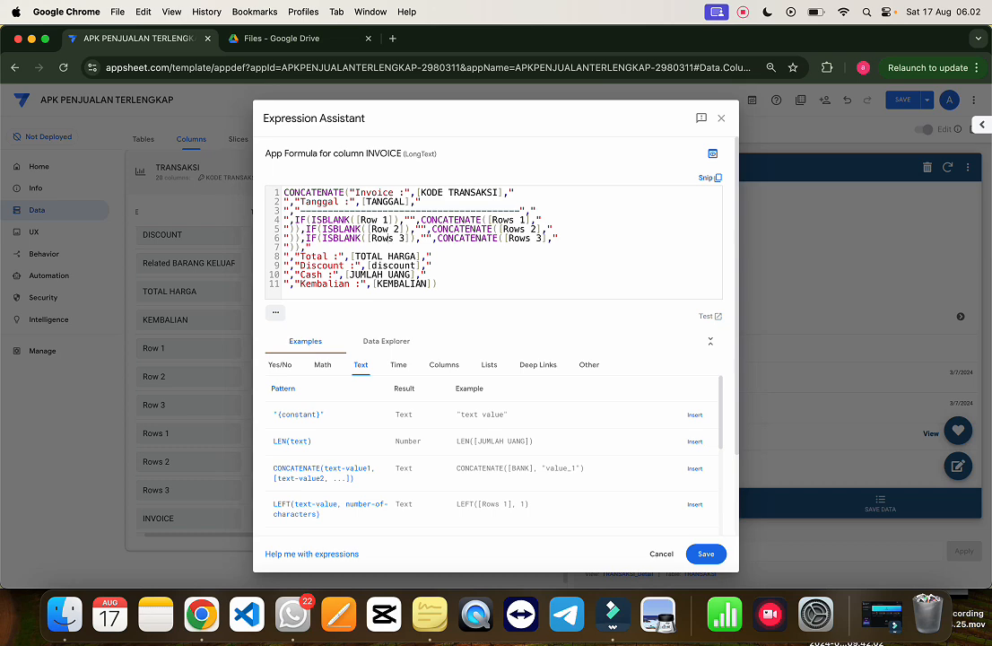
left_click(388, 239)
key("BackSpace")
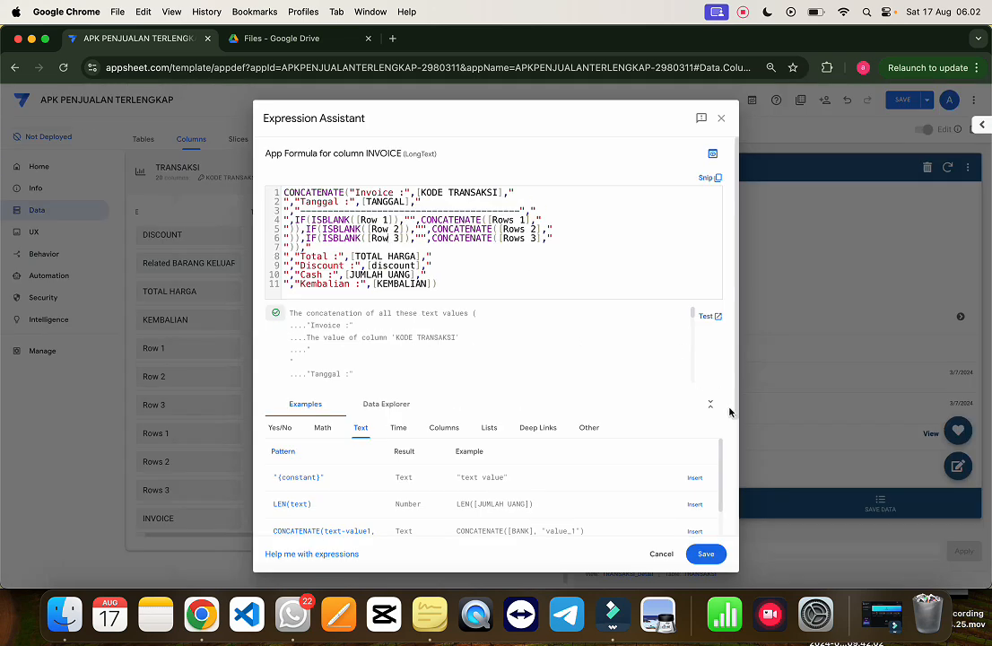
left_click(705, 553)
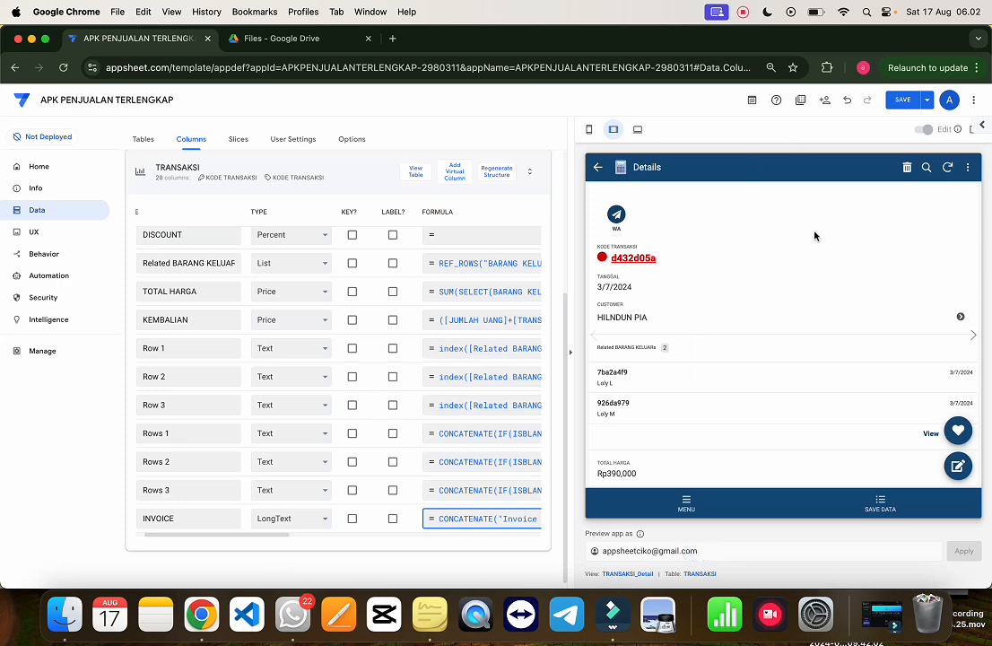
- Copy the entire revised INVOICE formula and close its expression editor
left_click(503, 519)
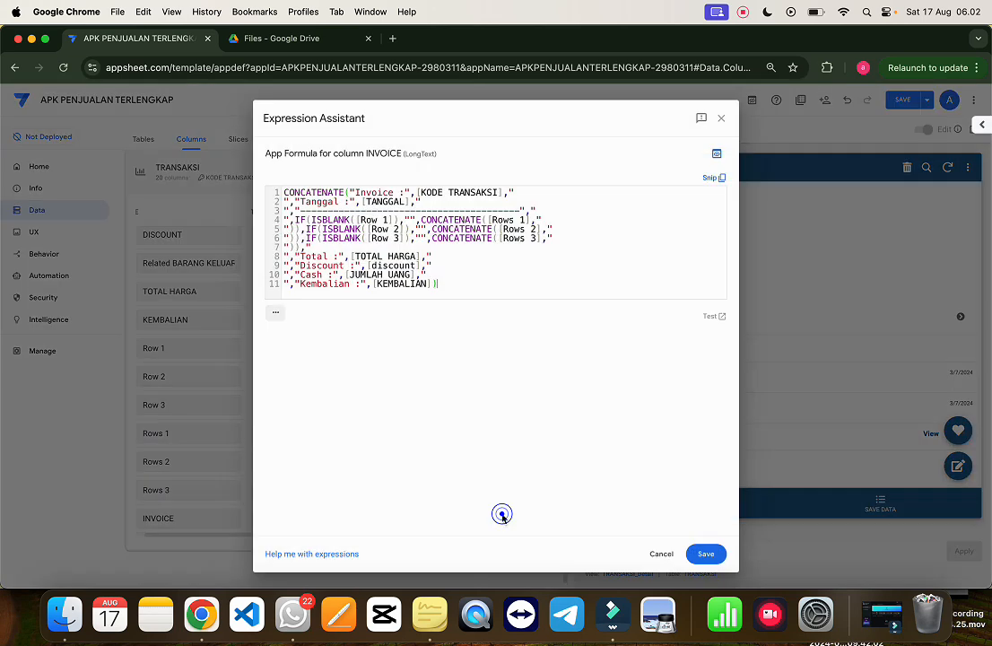
key("super+a")
key("super+c")
key("super+c")
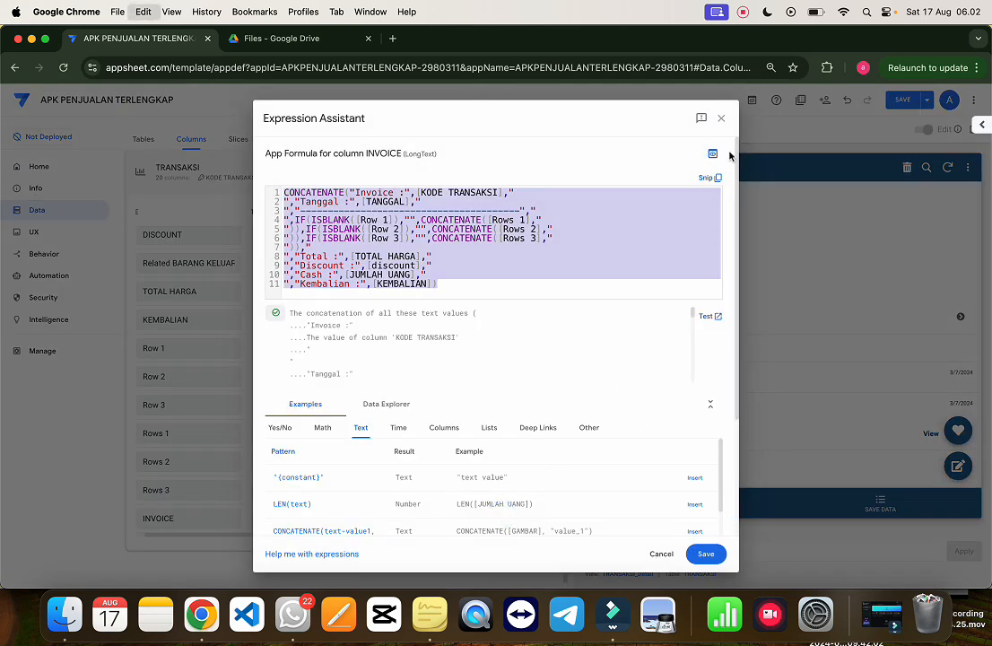
left_click(721, 119)
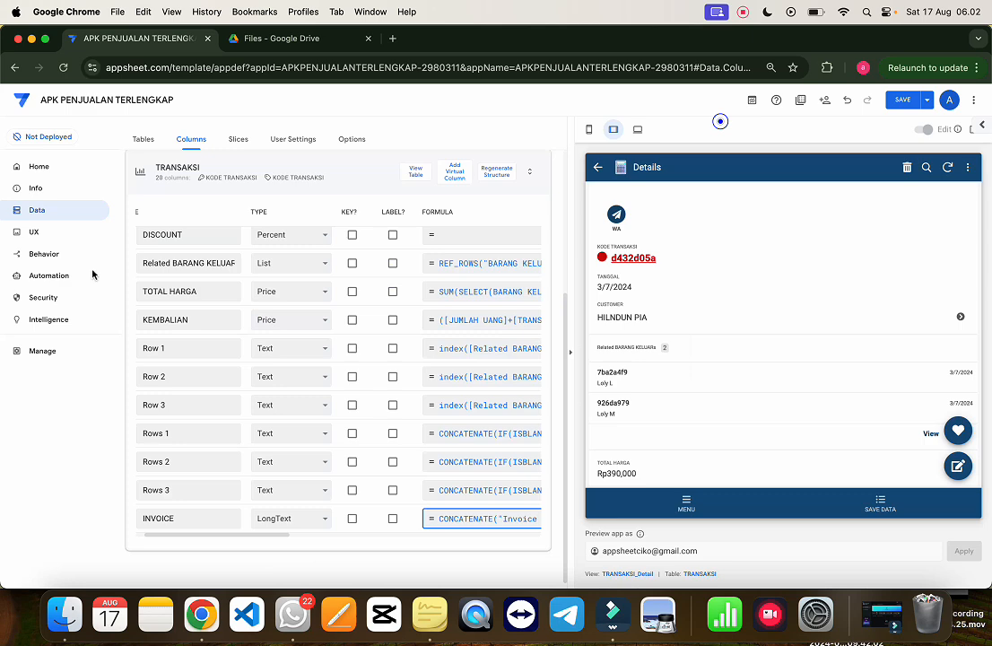
- Replace the new action's confirmation message expression with the copied INVOICE formula and save it
left_click(43, 247)
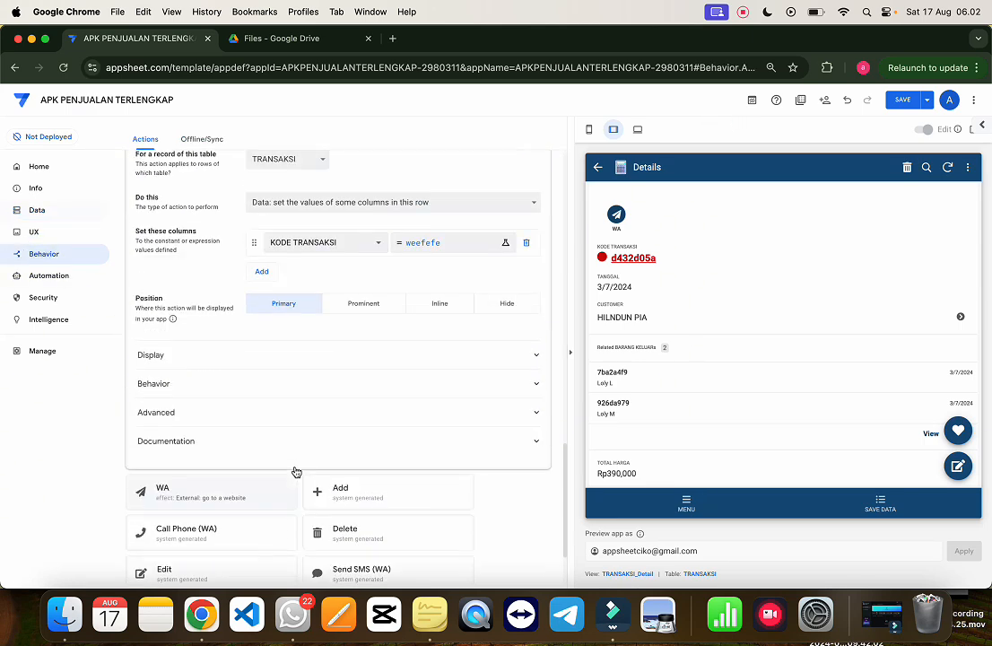
left_click(301, 516)
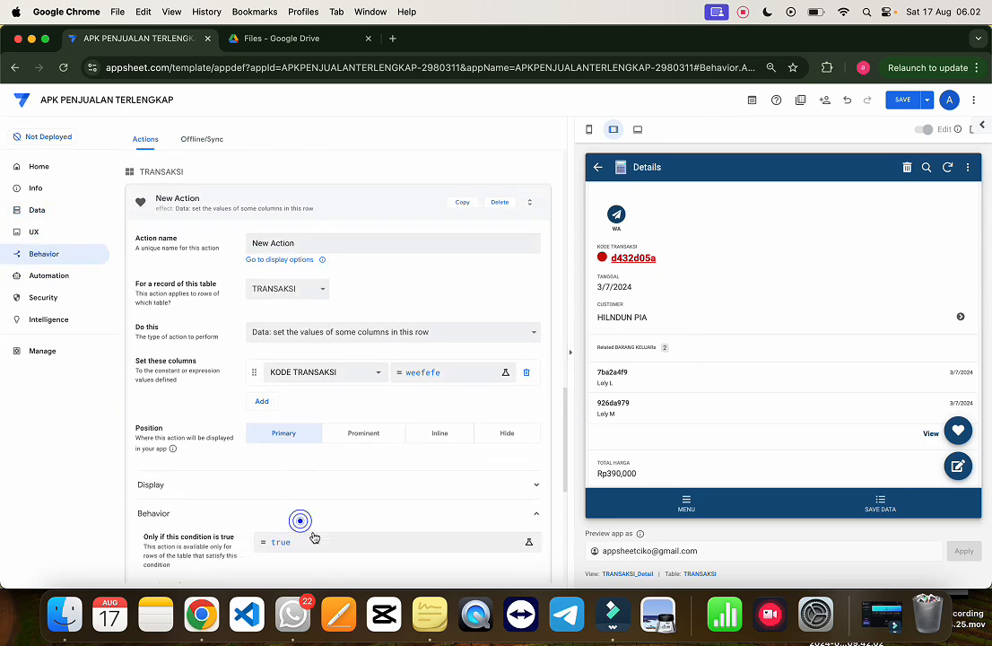
scroll(314, 525, "down", 3)
left_click(371, 478)
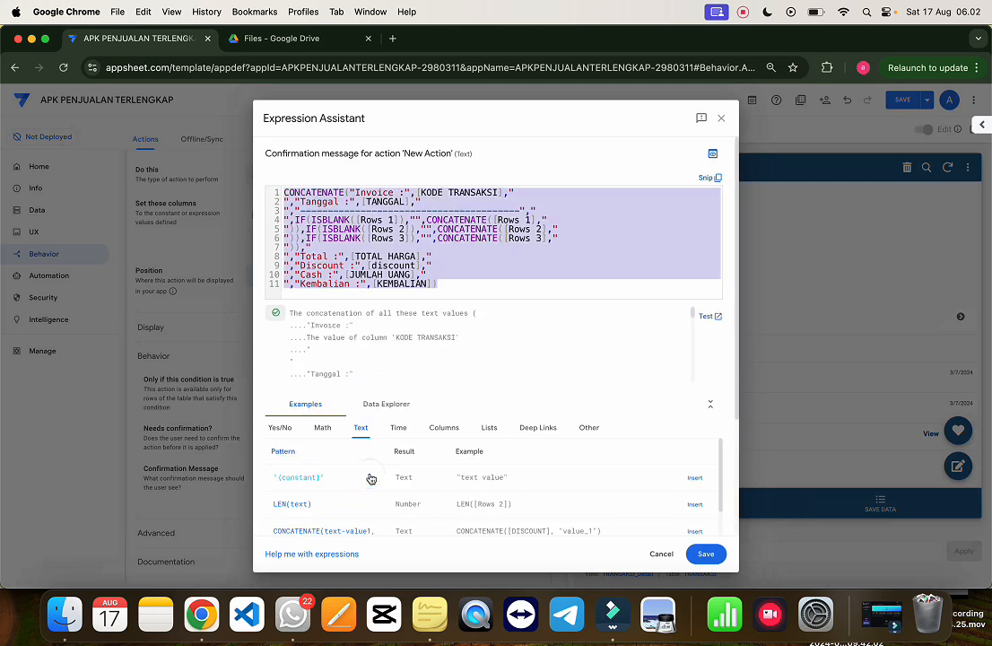
left_click(705, 554)
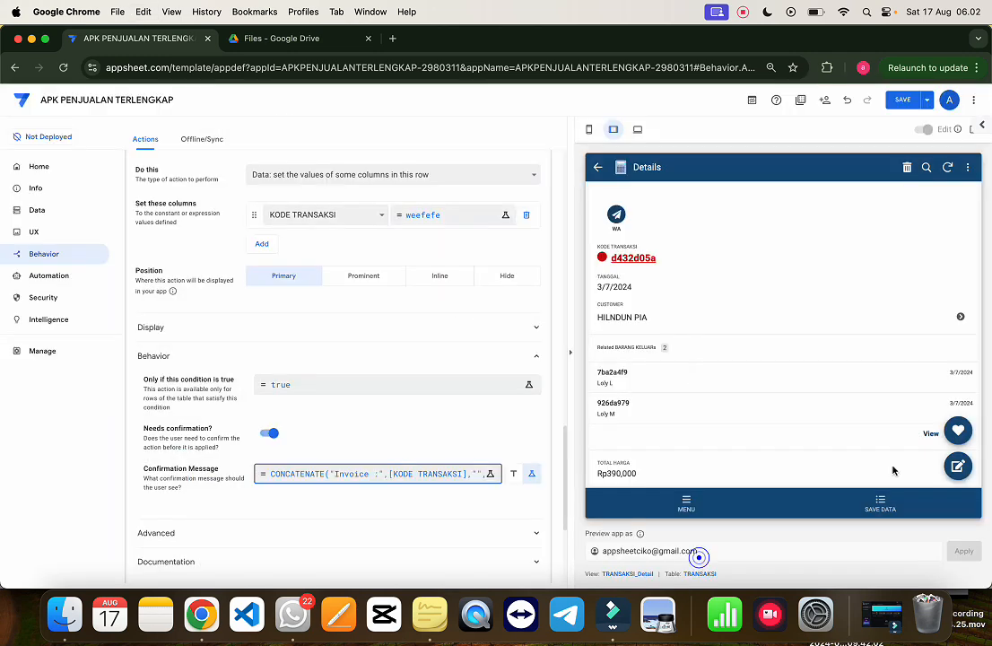
- Run the new action on the open transaction and examine the line spacing in its confirmation message
left_click(958, 430)
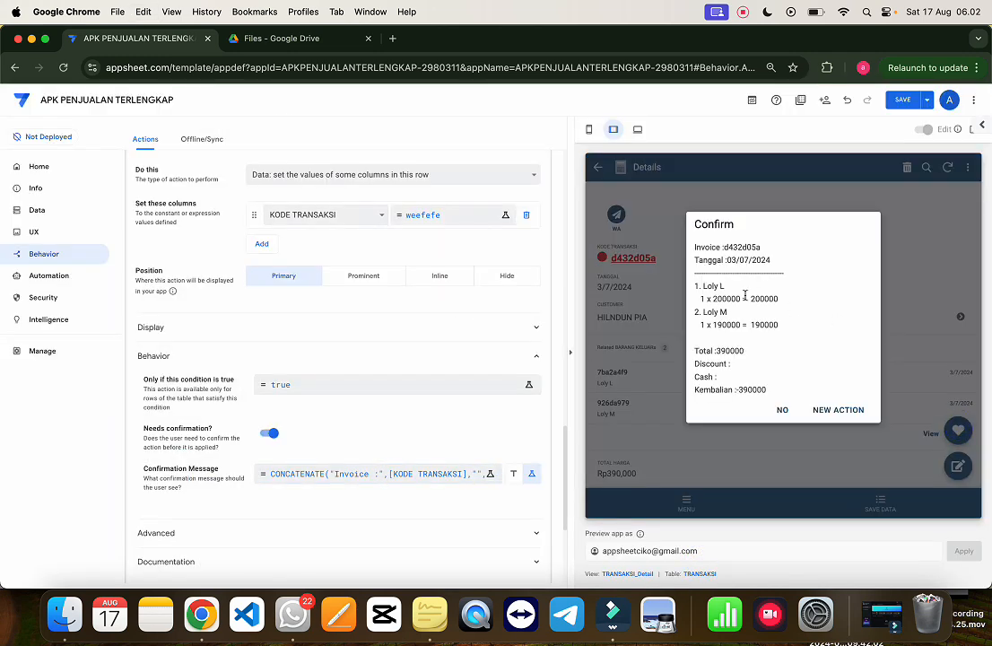
scroll(711, 311, "up", 5)
scroll(711, 314, "right", 4)
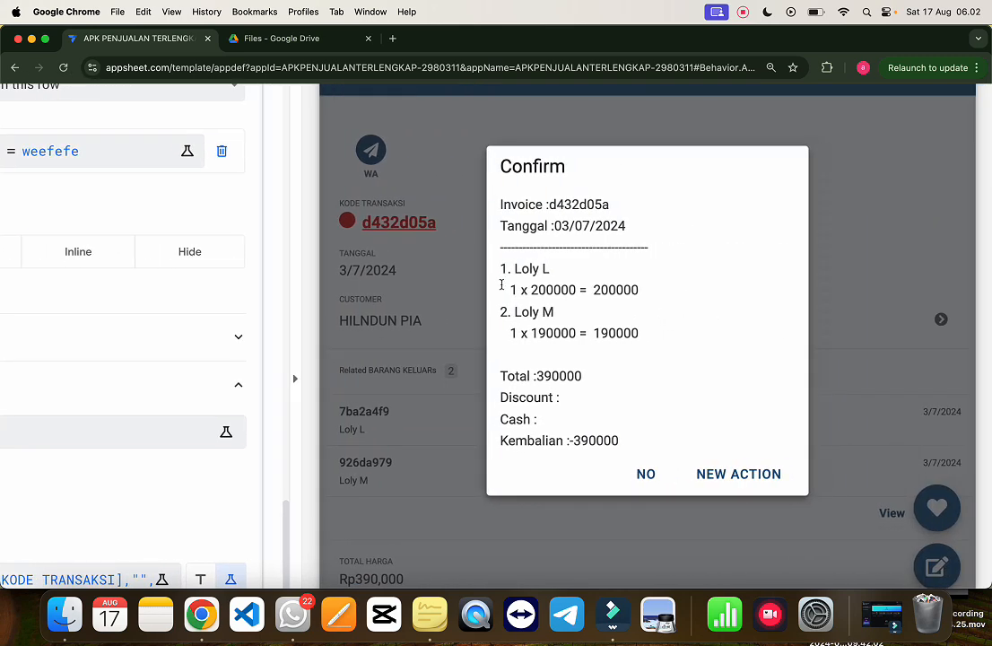
left_click_drag(504, 254, 522, 263)
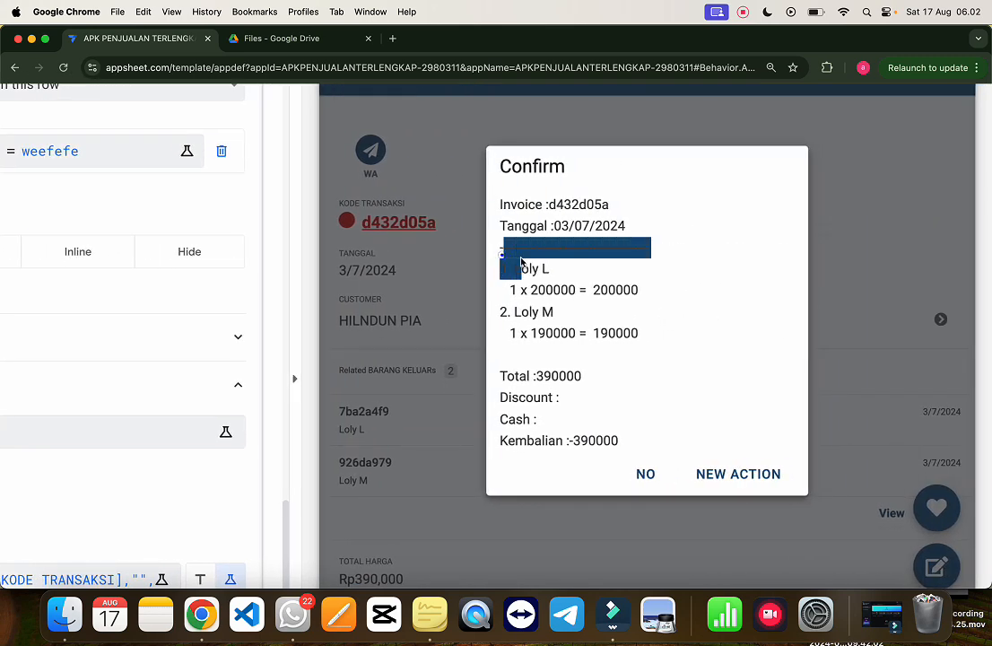
left_click(503, 258)
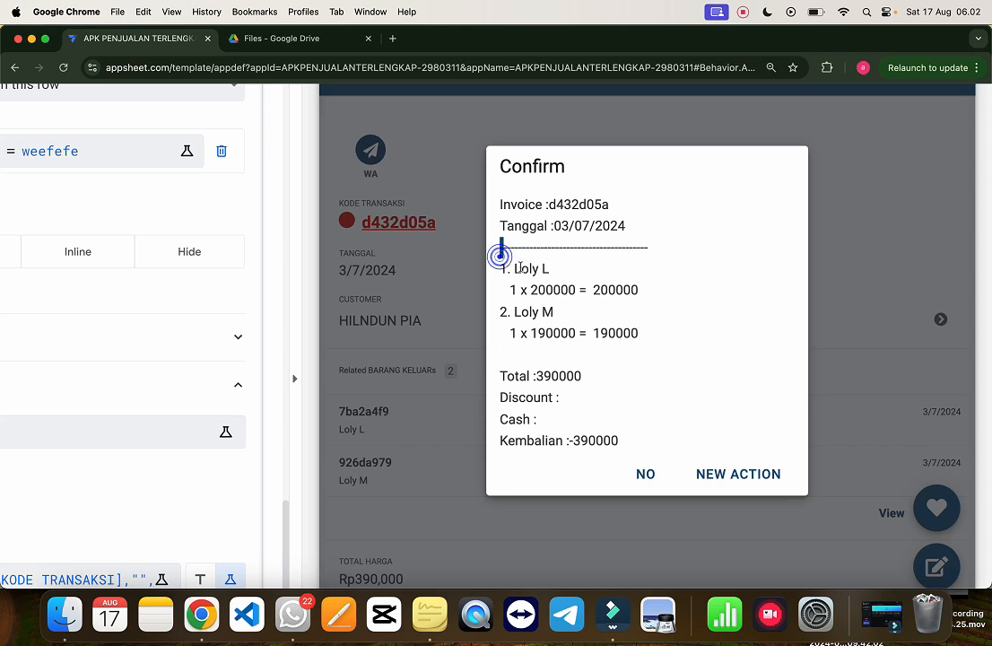
- Examine the gap between the last item and the Total line in the confirmation message, and dismiss the message without running the action
left_click(505, 350)
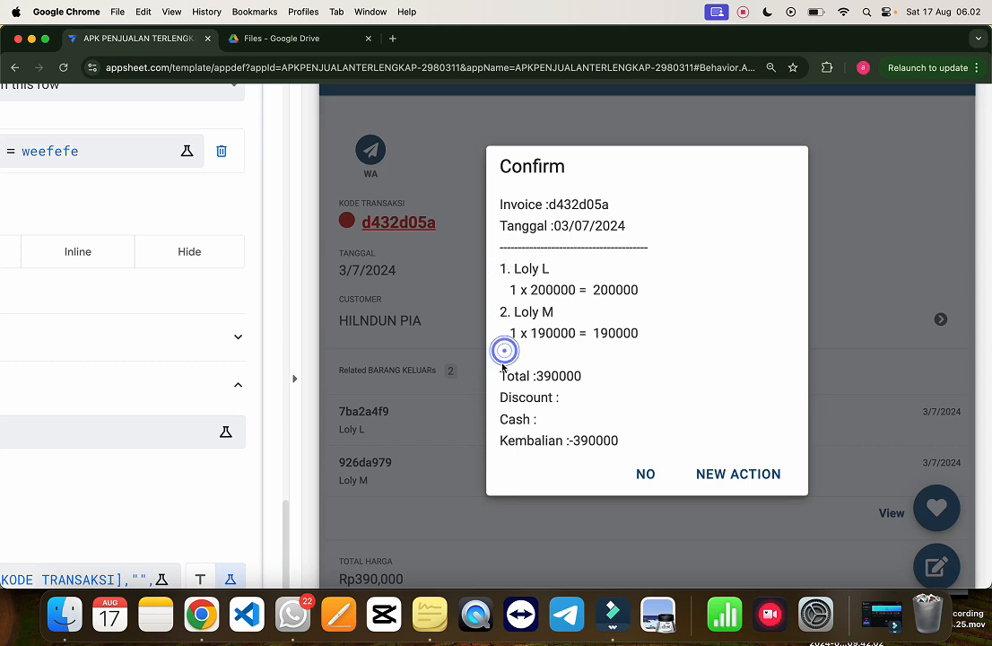
left_click_drag(508, 347, 510, 377)
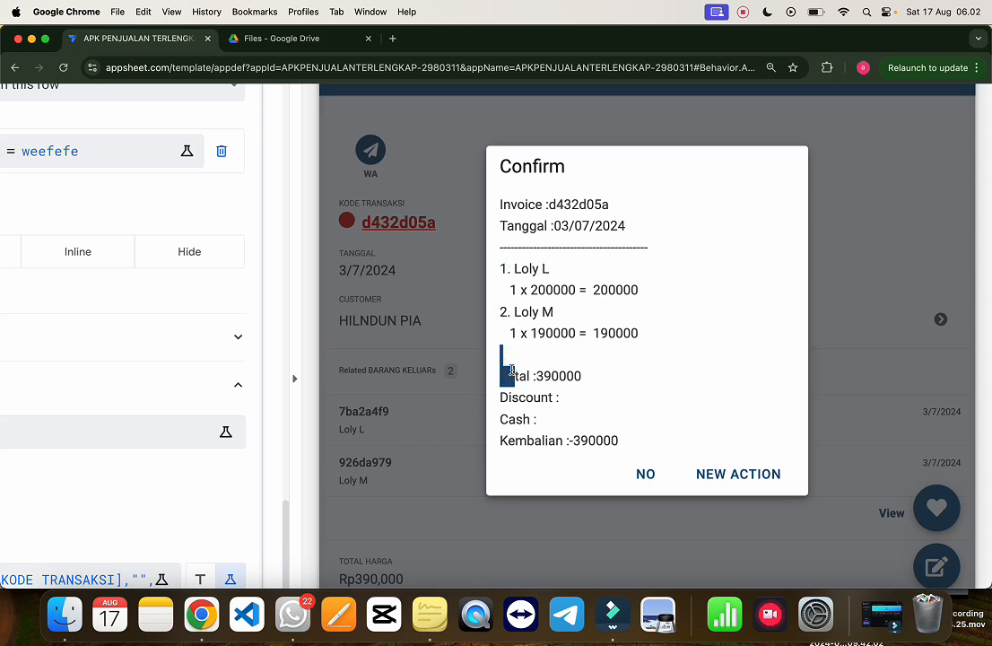
left_click(503, 368)
left_click(501, 359)
double_click(506, 352)
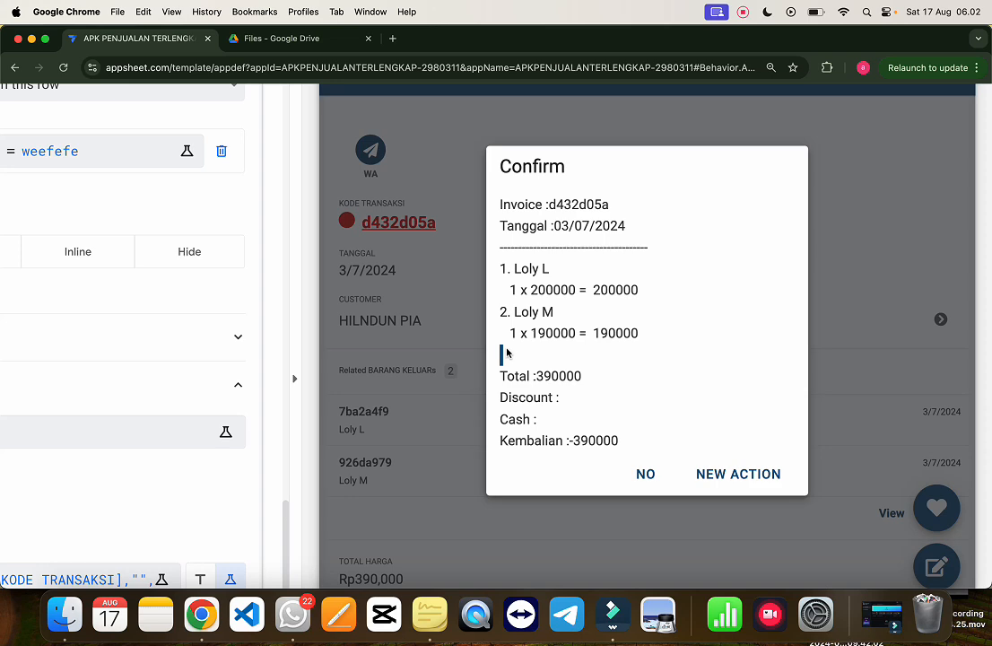
left_click(648, 476)
key("super+0")
scroll(408, 403, "up", 3)
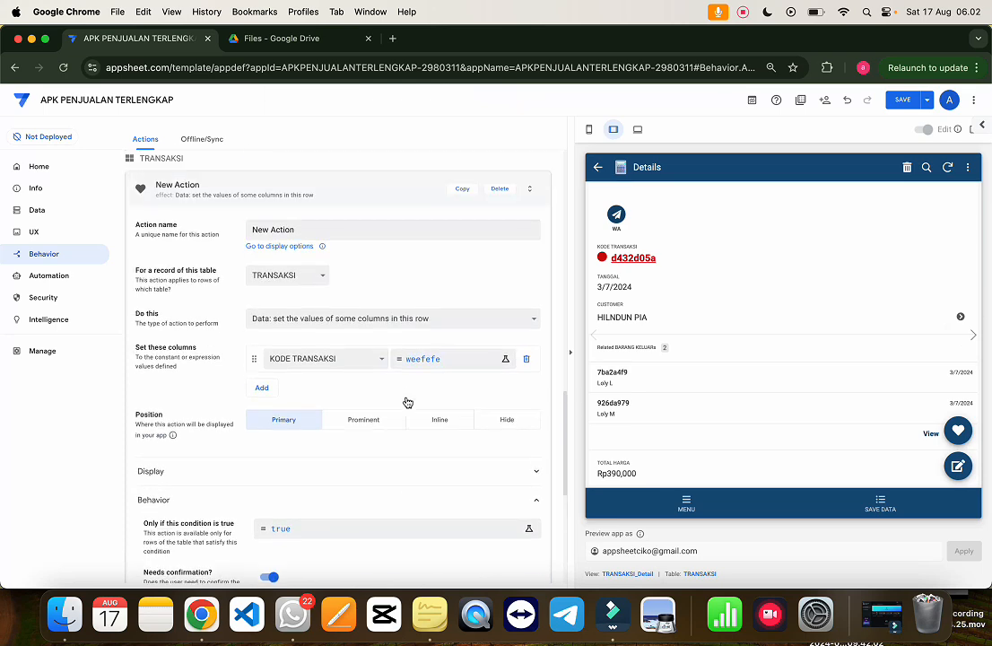
- Open the column definitions of the TRANSAKSI table and go to its Row, Rows and INVOICE columns
left_click(43, 212)
scroll(445, 365, "down", 3)
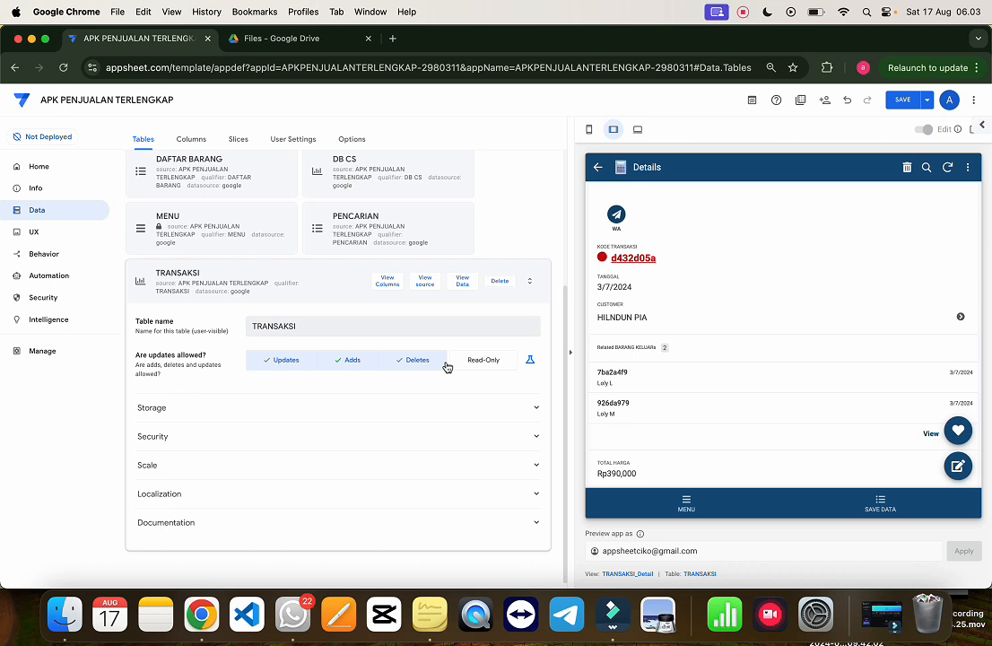
scroll(344, 299, "up", 1)
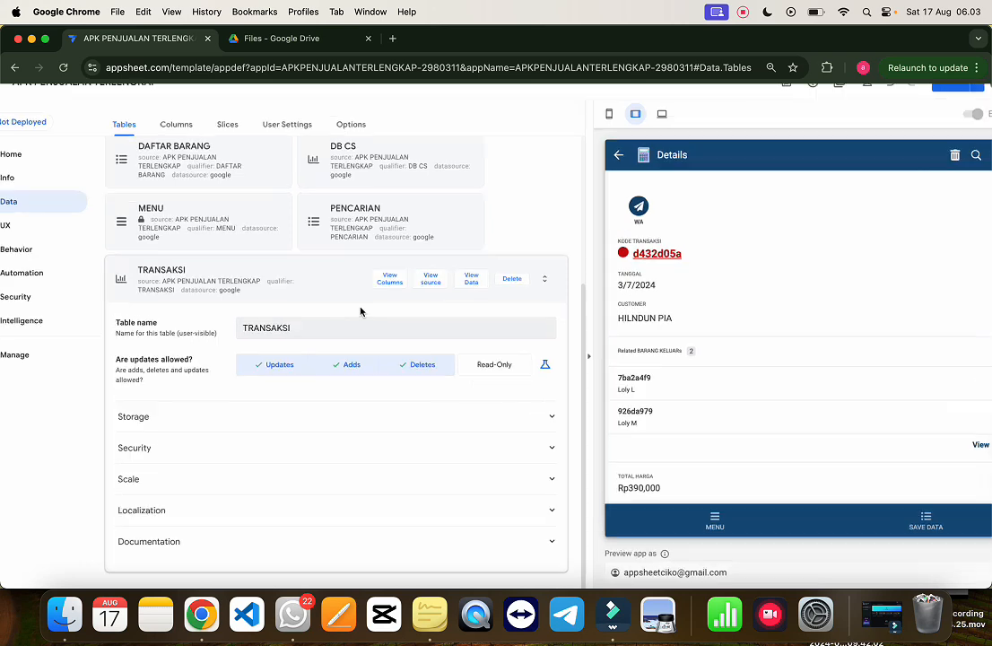
scroll(360, 312, "up", 1)
left_click(411, 269)
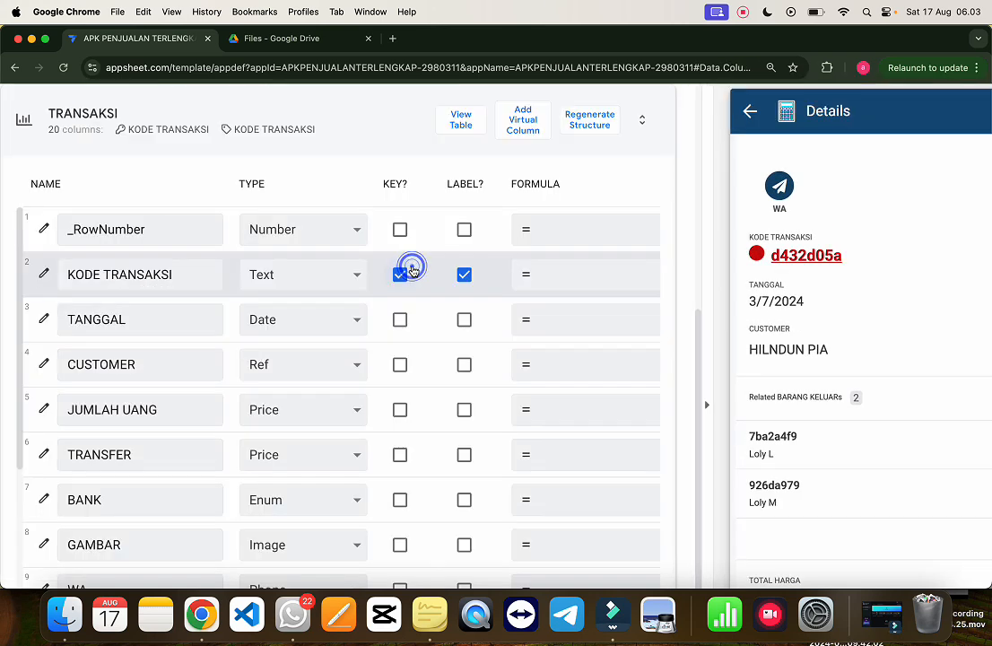
scroll(506, 284, "down", 1)
scroll(516, 288, "down", 5)
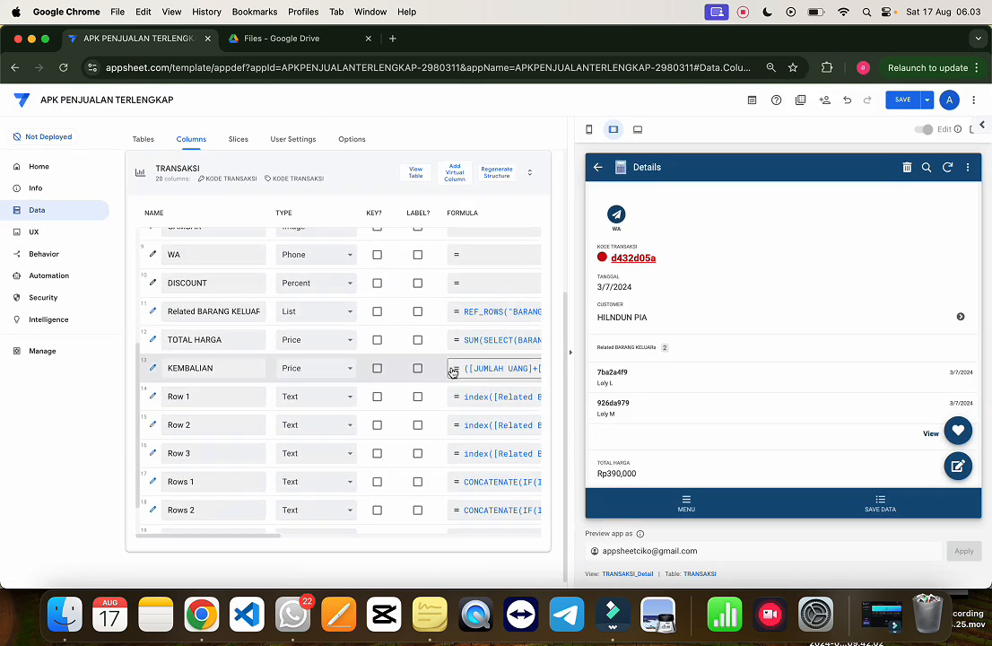
scroll(454, 372, "down", 2)
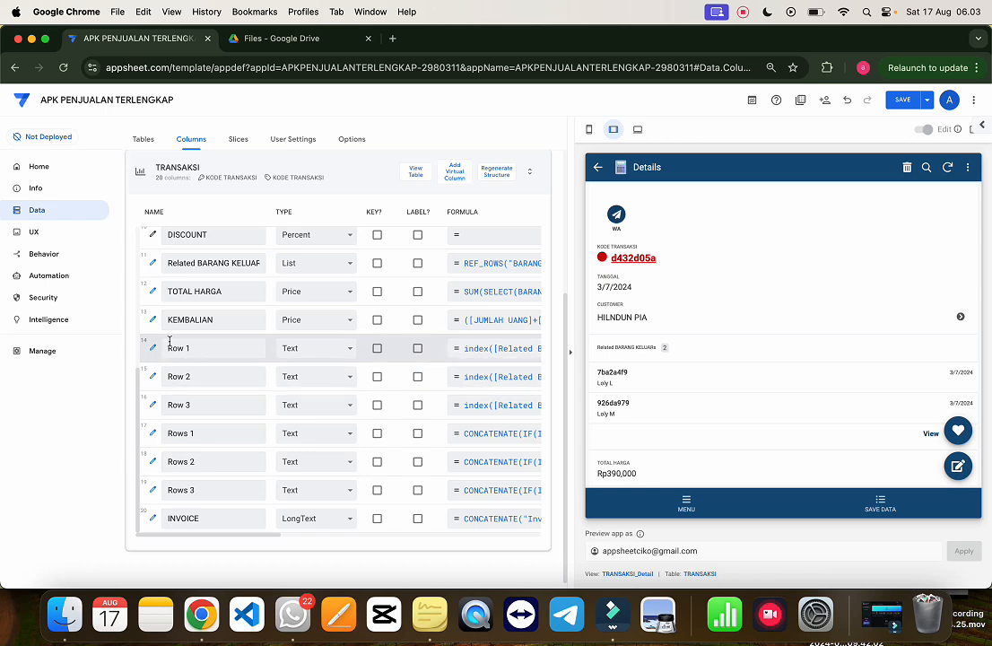
- Review the Row 1 column's app formula, including its reference to Related BARANG KELUARs, and close it unchanged
left_click(510, 347)
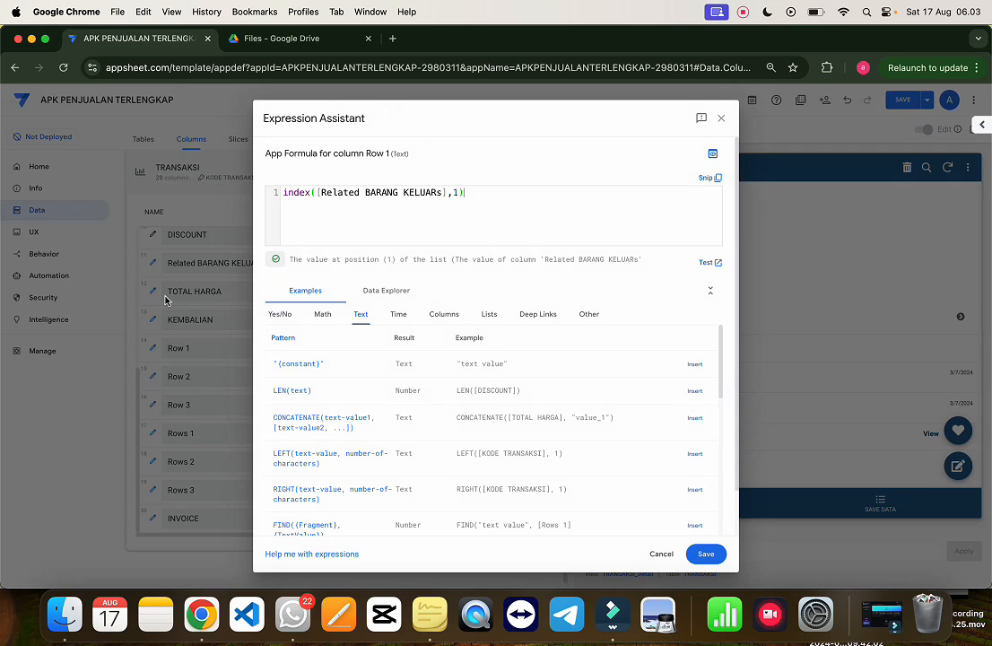
left_click_drag(275, 193, 498, 192)
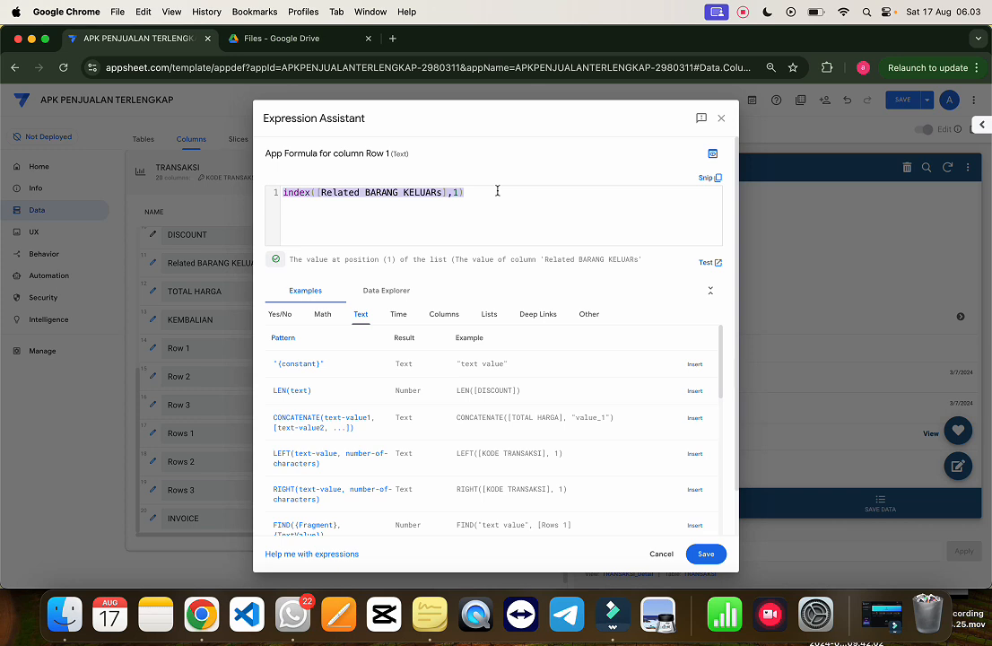
left_click(337, 192)
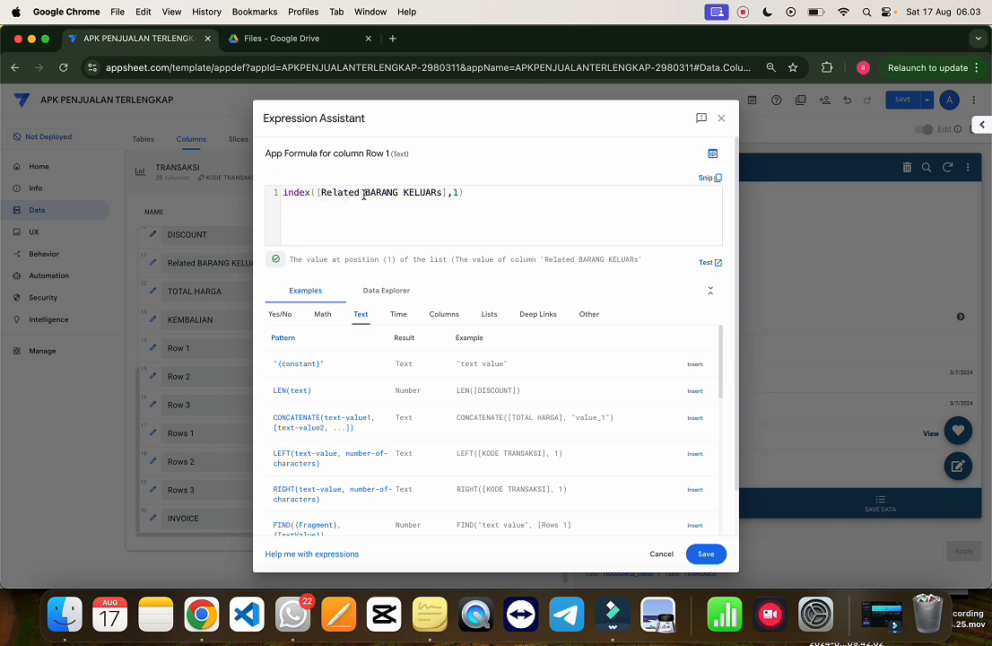
left_click(363, 194)
left_click(320, 195)
left_click_drag(391, 203, 415, 193)
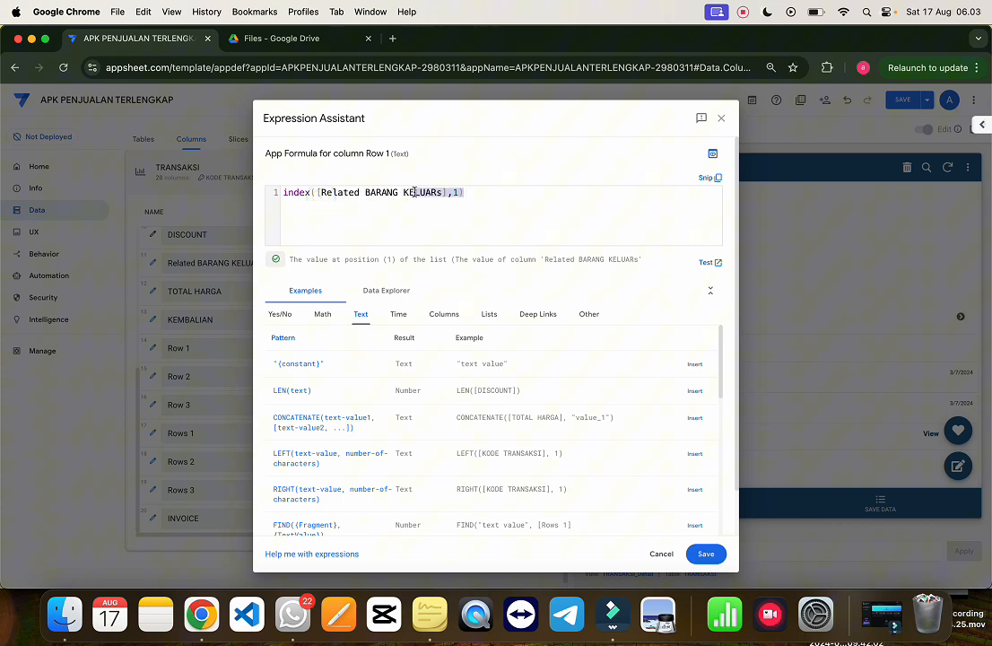
left_click(723, 123)
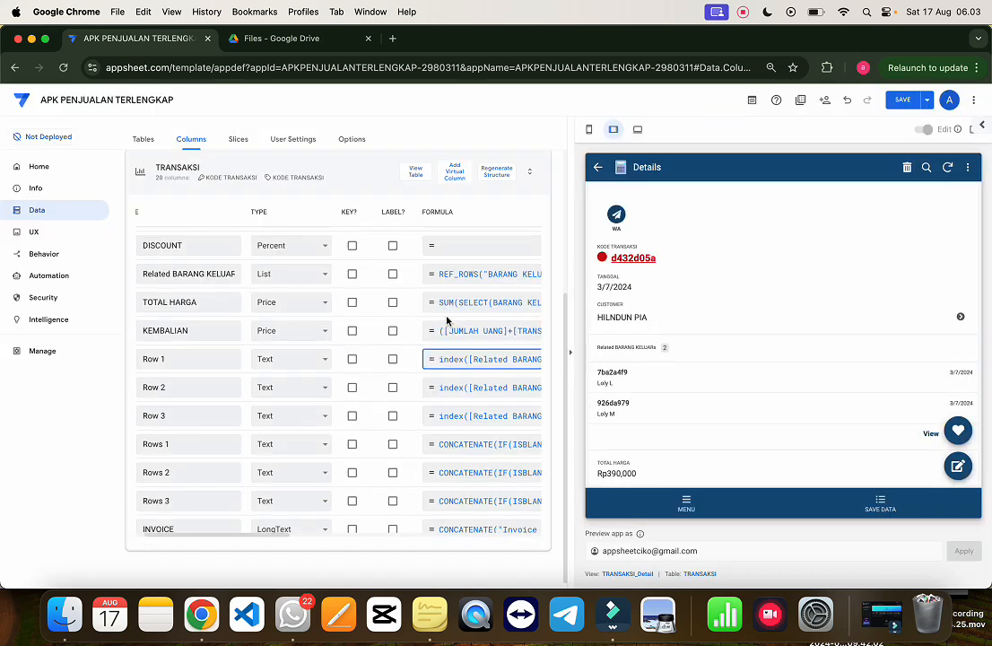
- Inspect the REF_ROWS formula of the Related BARANG KELUARs column and close it without changes
scroll(195, 235, "up", 1)
left_click(501, 287)
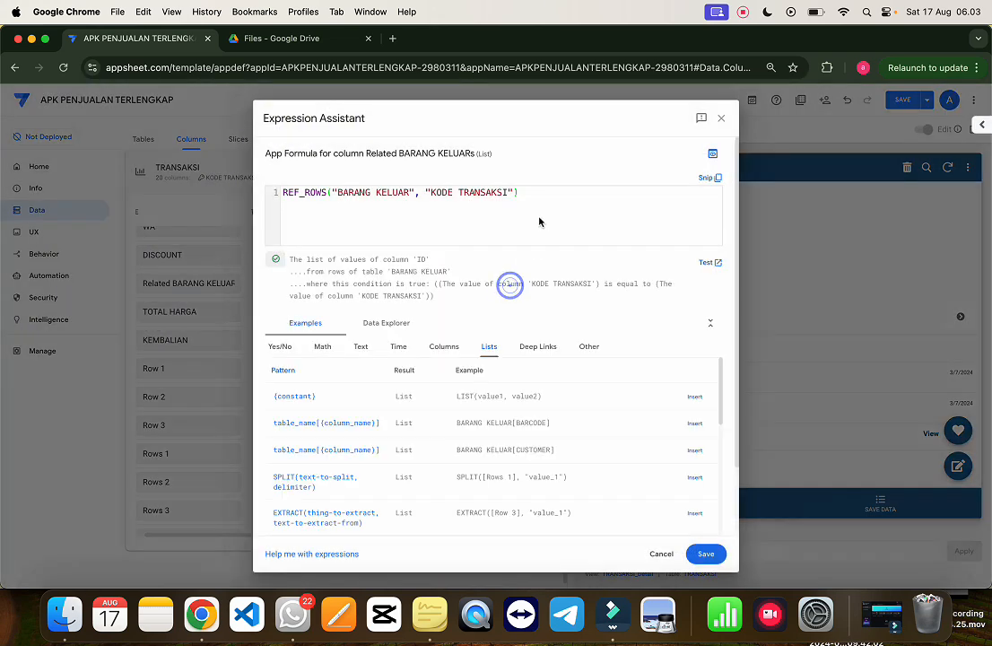
left_click_drag(449, 204, 287, 188)
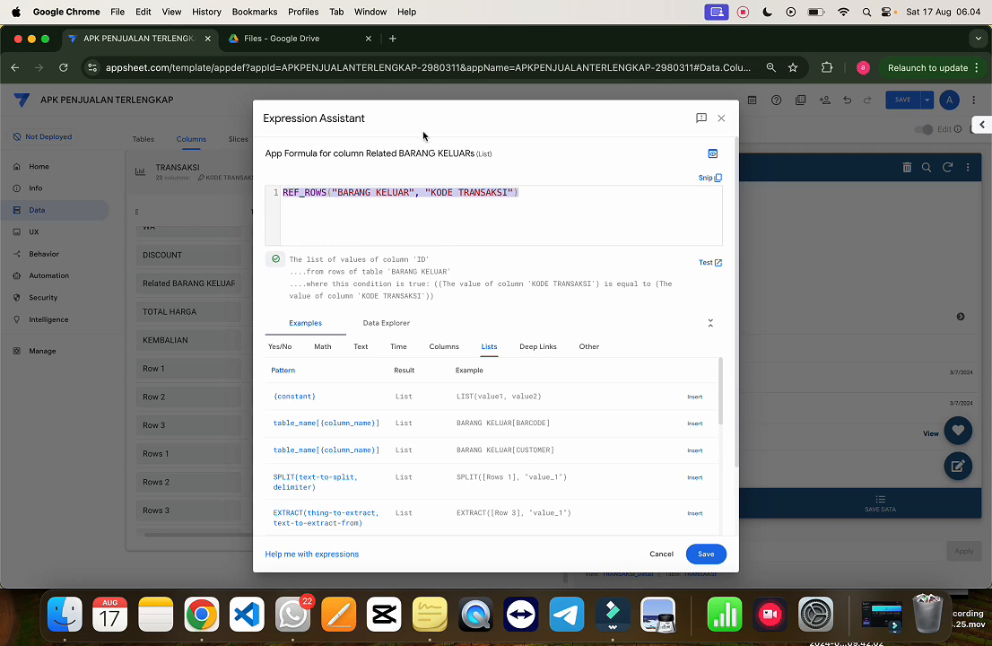
left_click(513, 191)
triple_click(521, 192)
left_click(723, 122)
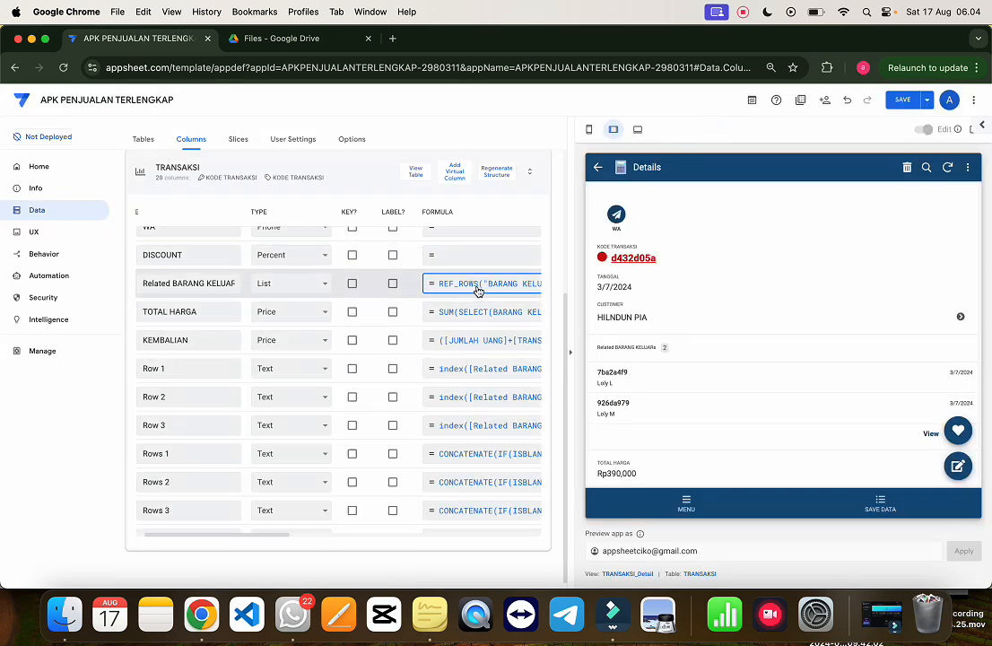
- Reopen the Row 1 formula, examine how its index function picks an item from the related list, and close it
left_click(496, 377)
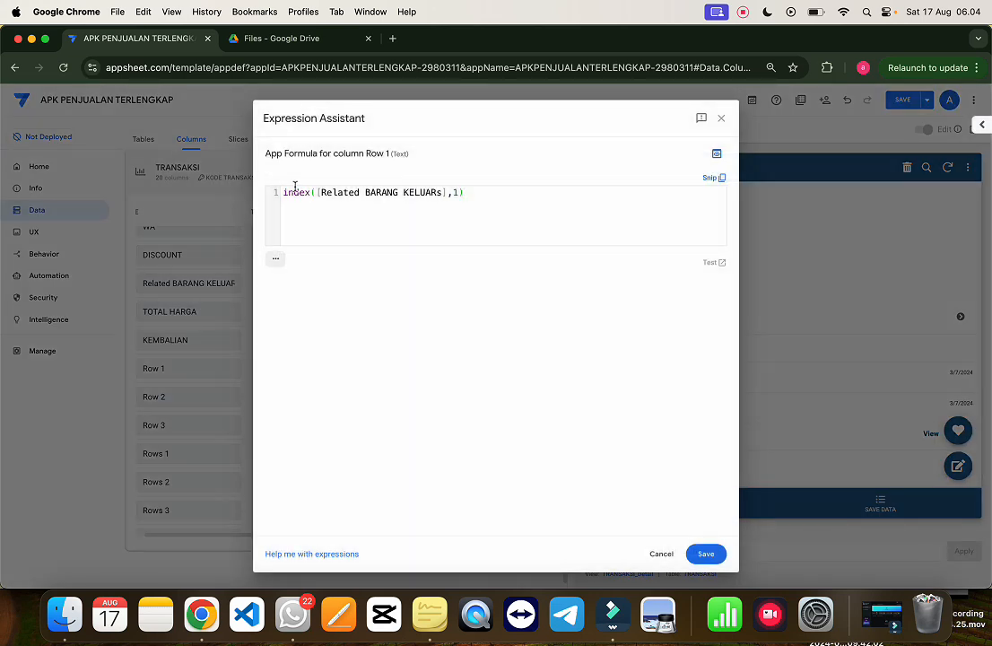
double_click(293, 191)
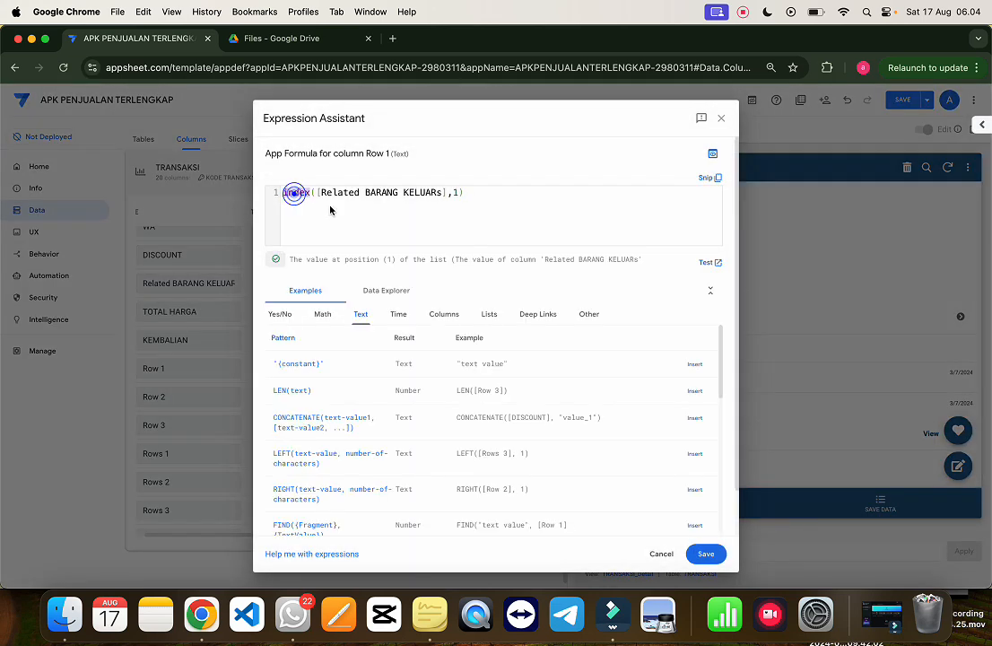
scroll(331, 210, "up", 5)
scroll(394, 254, "up", 3)
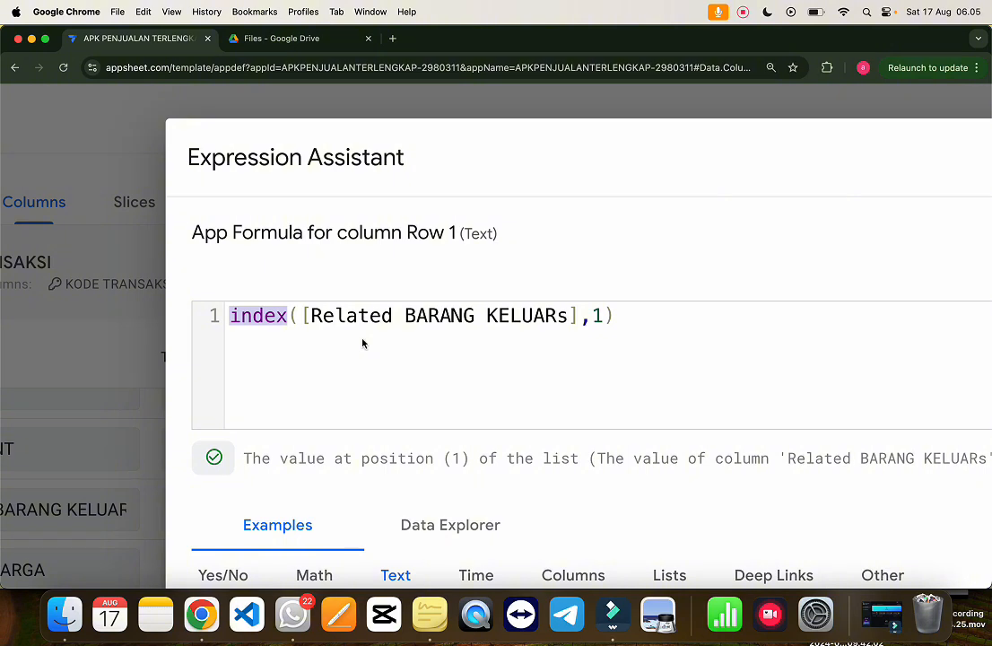
double_click(267, 314)
left_click(256, 302)
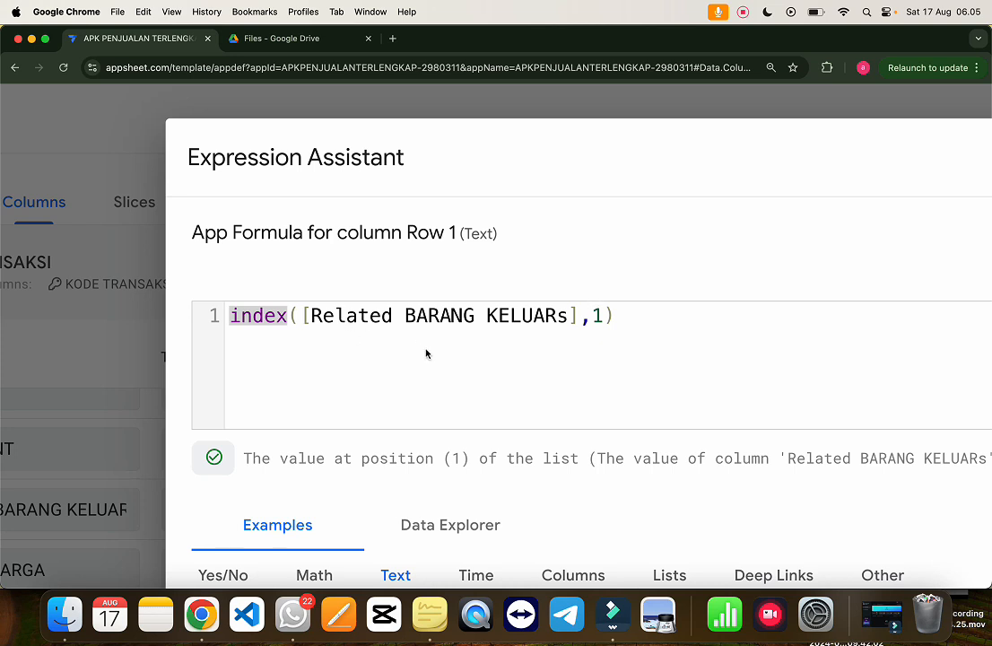
scroll(497, 369, "down", 1)
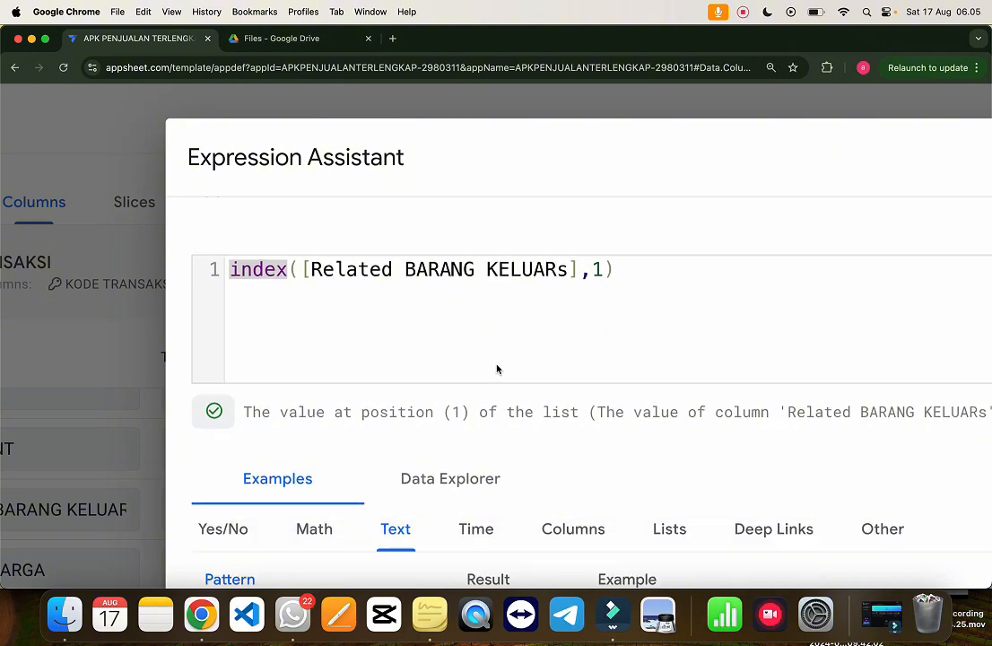
scroll(497, 369, "down", 1)
scroll(496, 369, "down", 5)
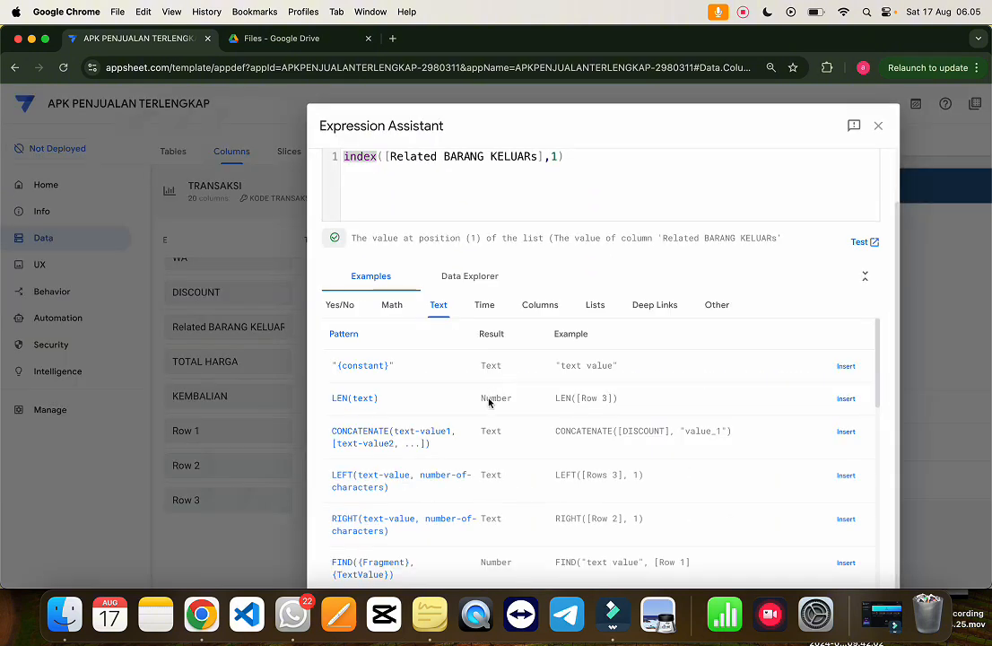
left_click(879, 127)
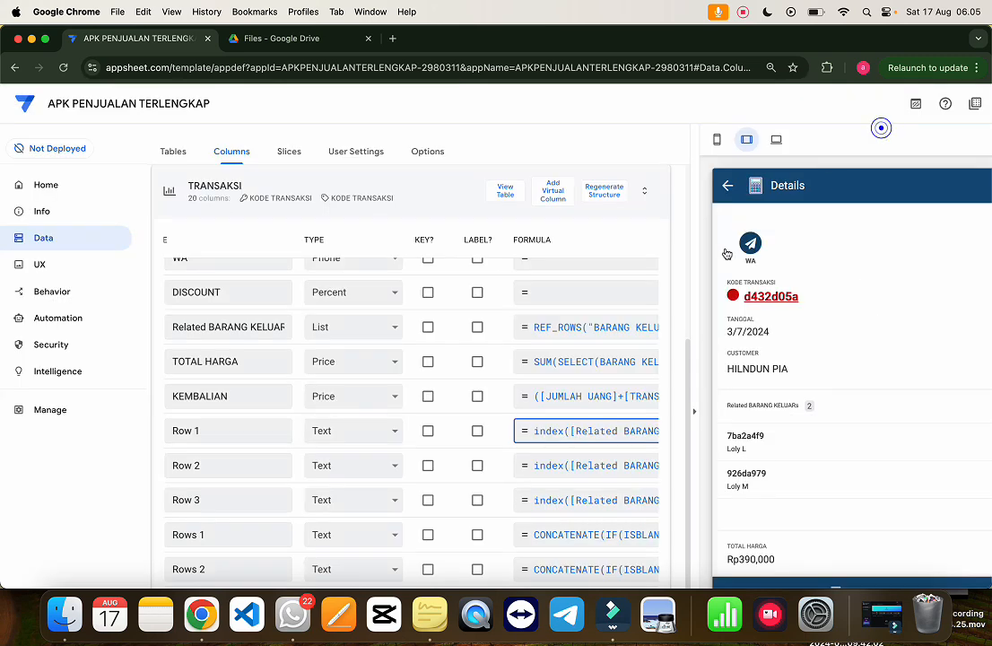
- Examine the Rows 1 CONCATENATE formula, especially the line break after the NAMA BARANG lookup, and cancel without changes
scroll(539, 434, "down", 1)
scroll(542, 430, "down", 3)
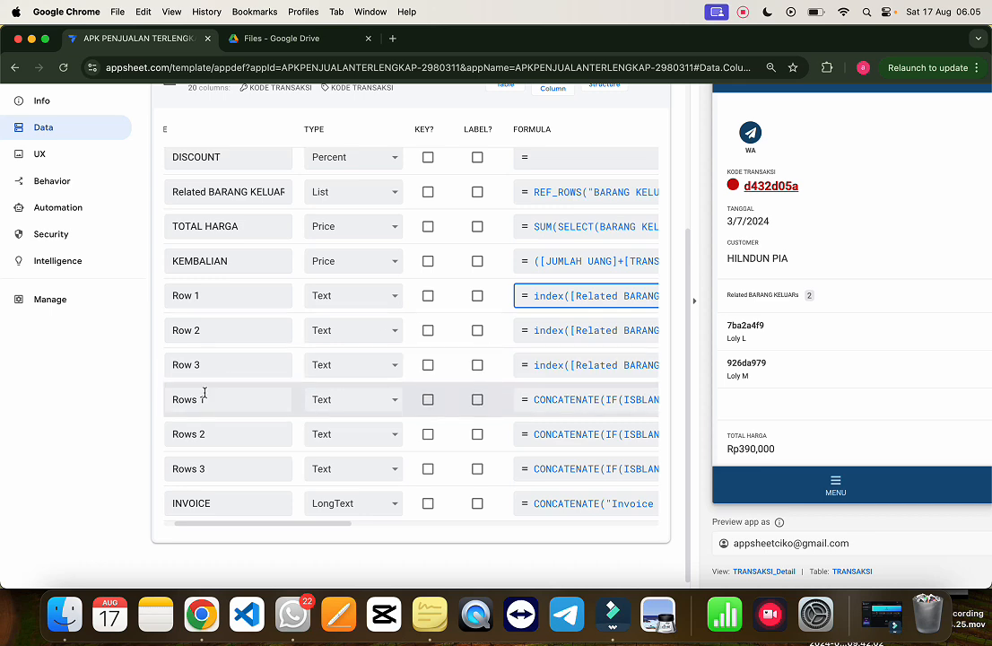
left_click(579, 399)
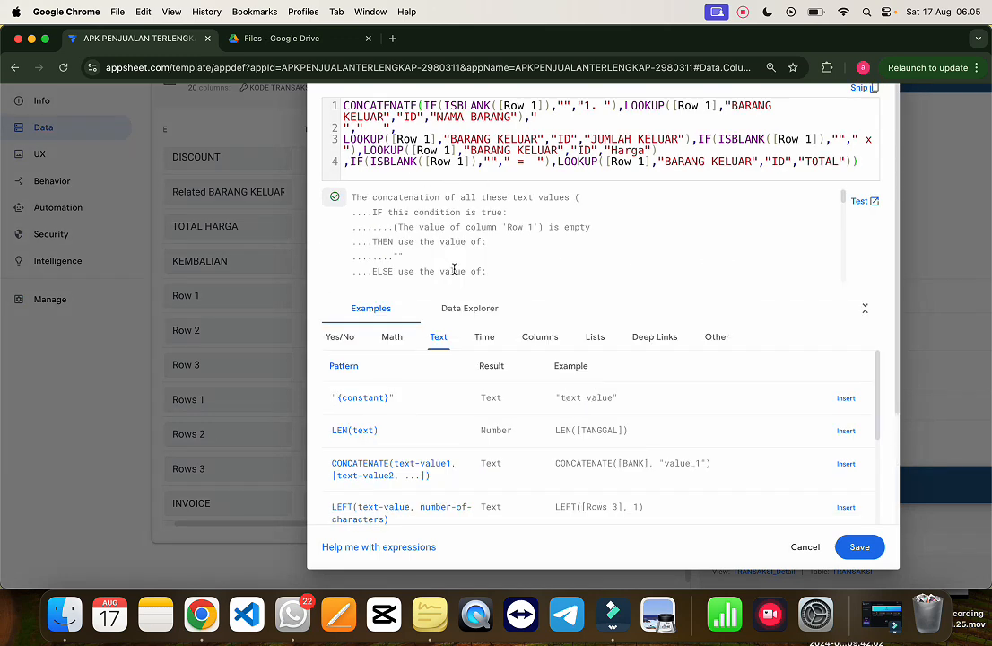
scroll(454, 270, "up", 2)
scroll(454, 269, "down", 1)
scroll(454, 269, "up", 1)
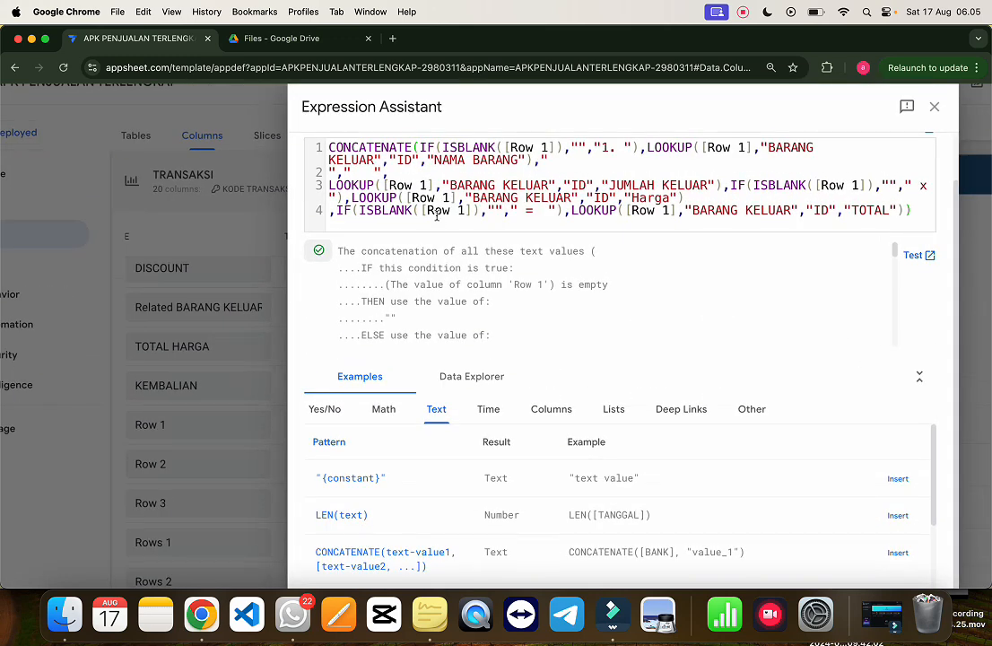
scroll(456, 269, "up", 2)
scroll(588, 218, "up", 1)
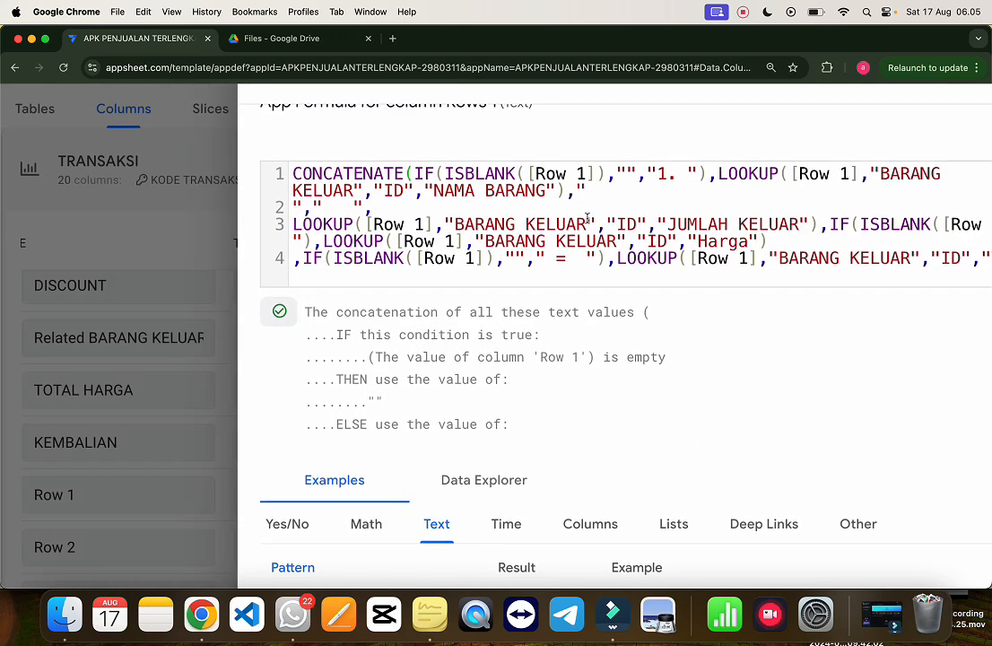
double_click(580, 190)
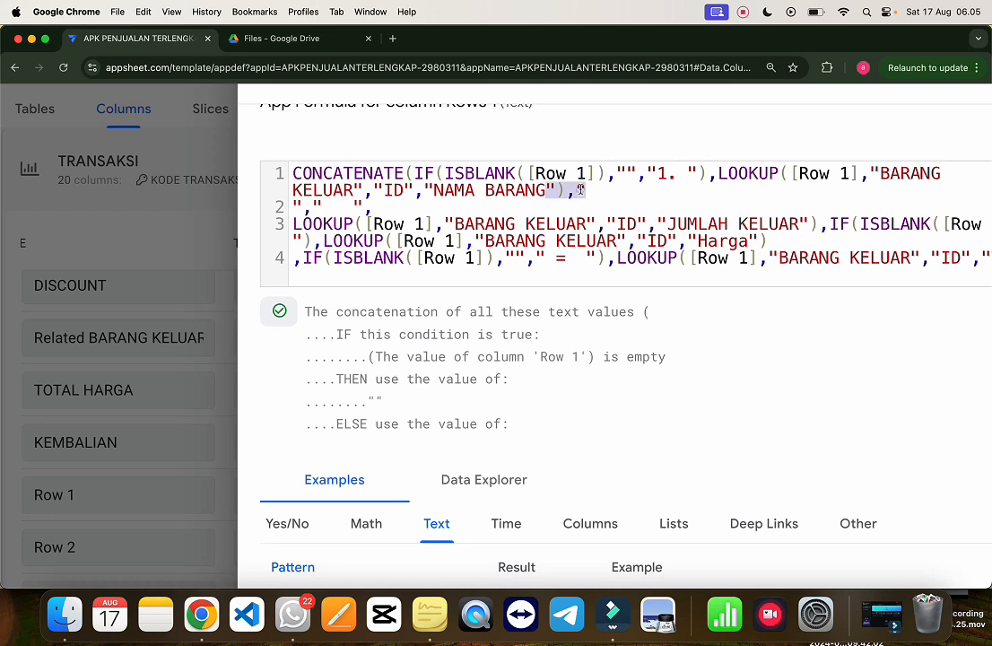
left_click(607, 190)
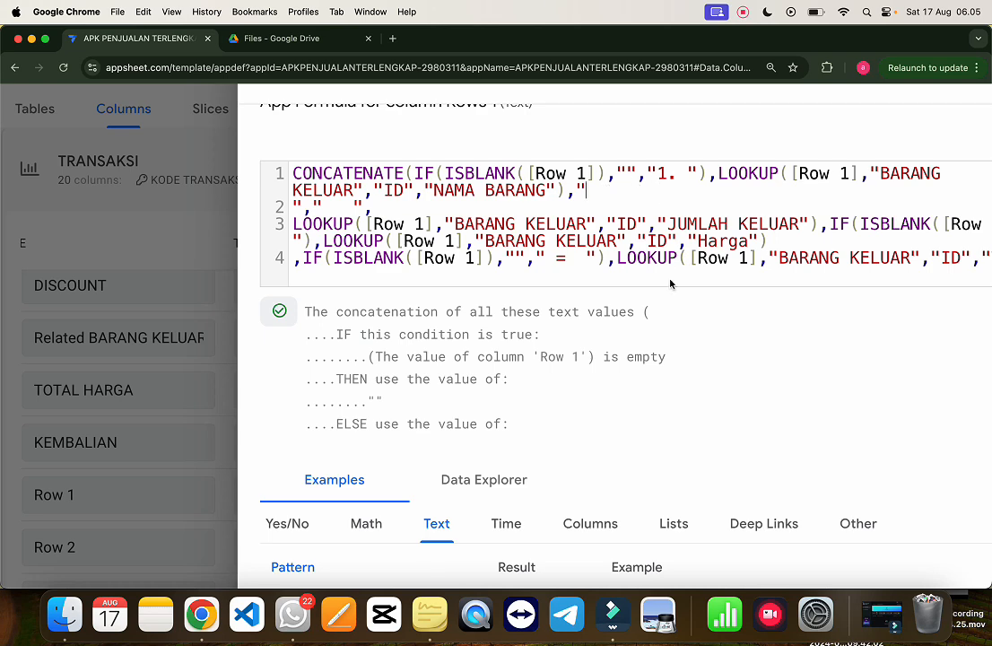
key("super+0")
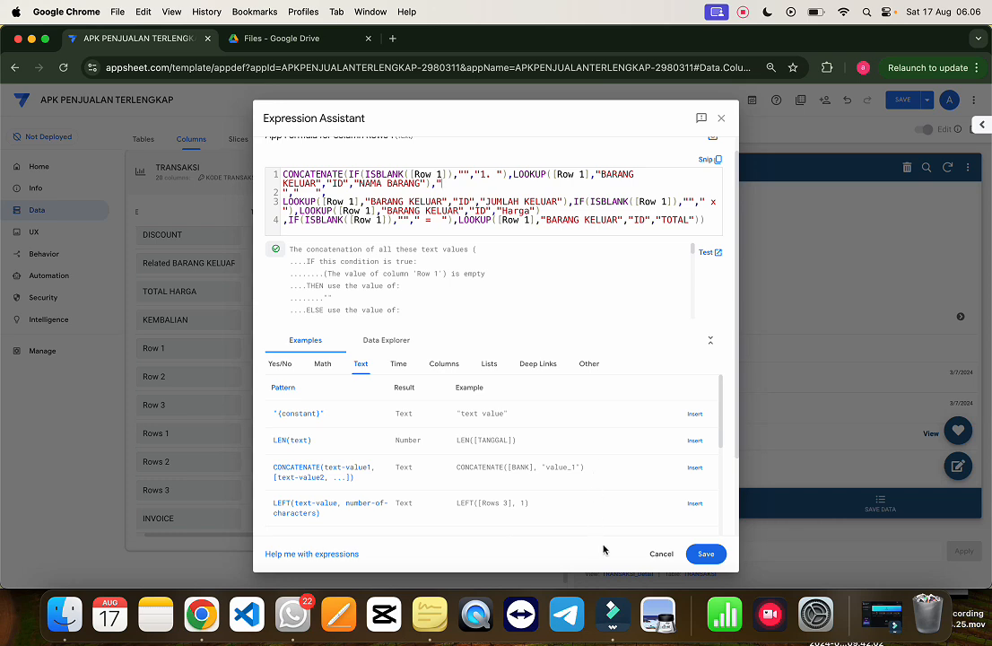
left_click(662, 553)
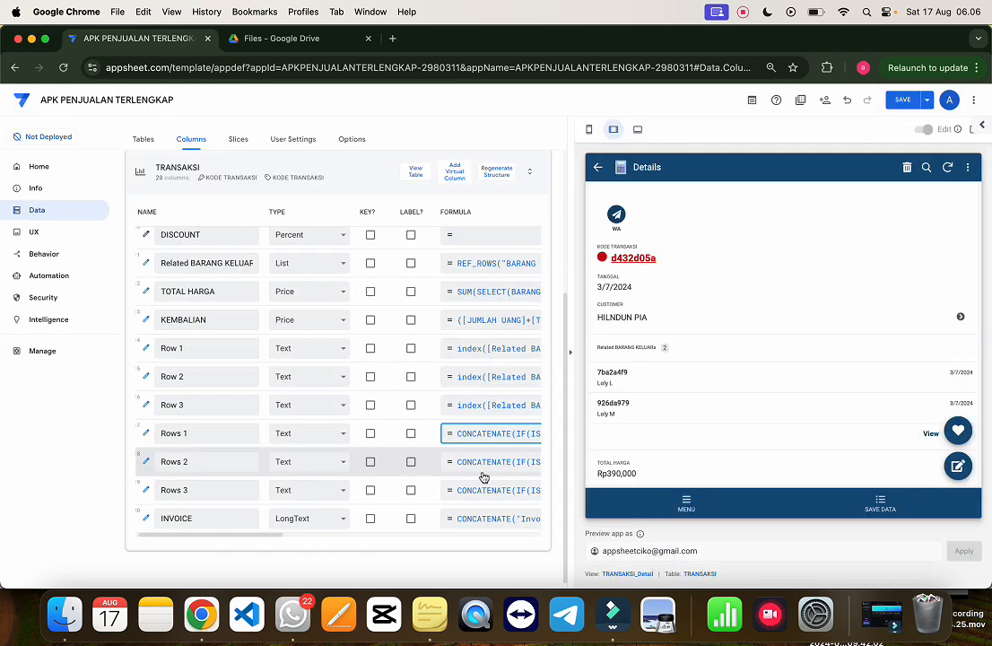
- Open the INVOICE column's formula and review its ISBLANK conditions and nested CONCATENATE line breaks
left_click(505, 519)
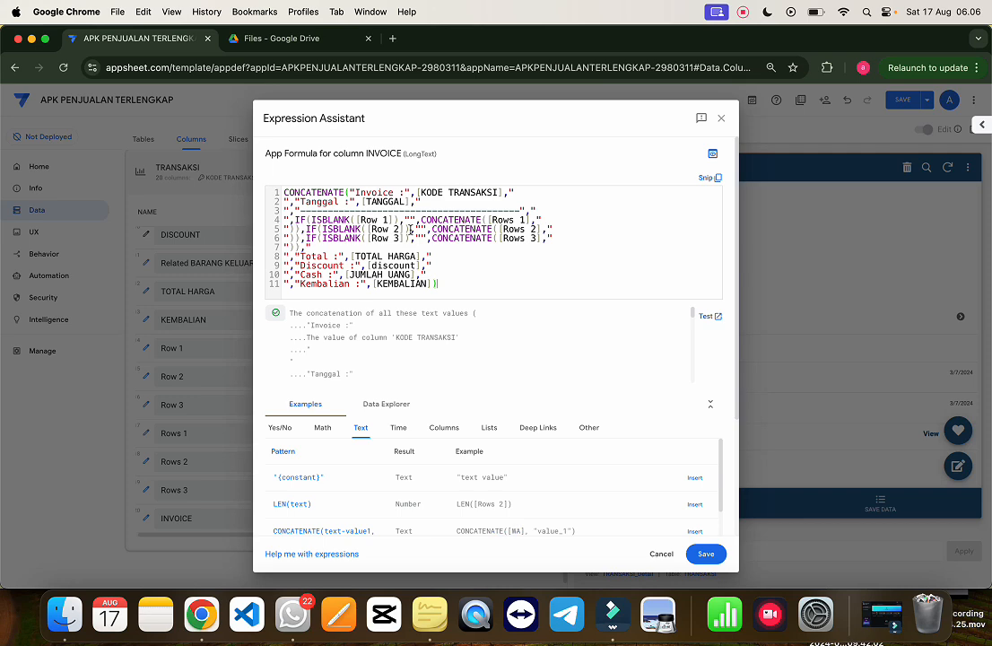
scroll(408, 229, "up", 5)
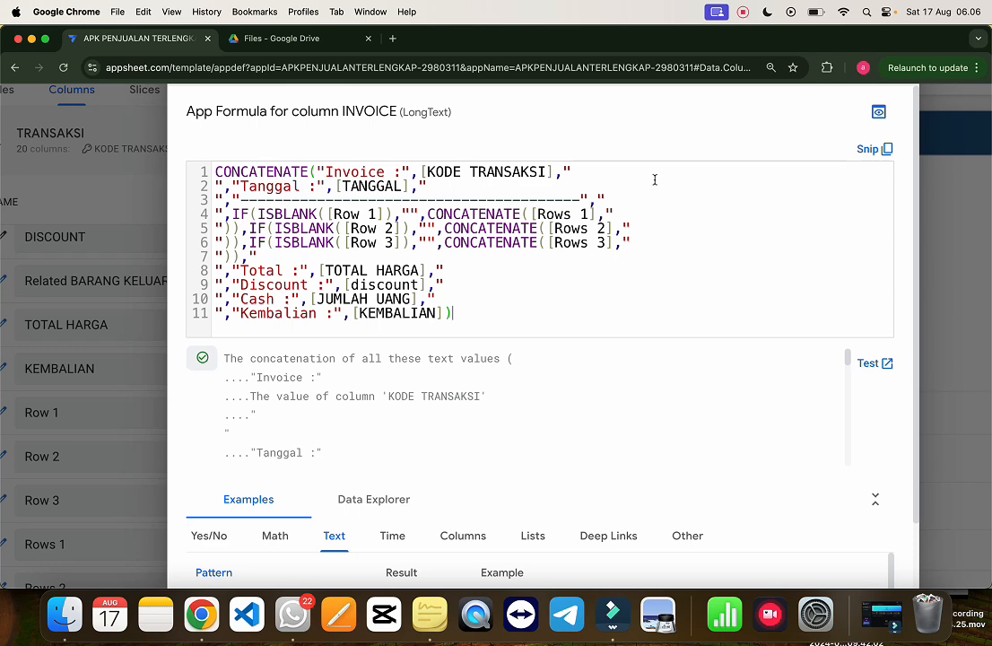
scroll(671, 209, "down", 5)
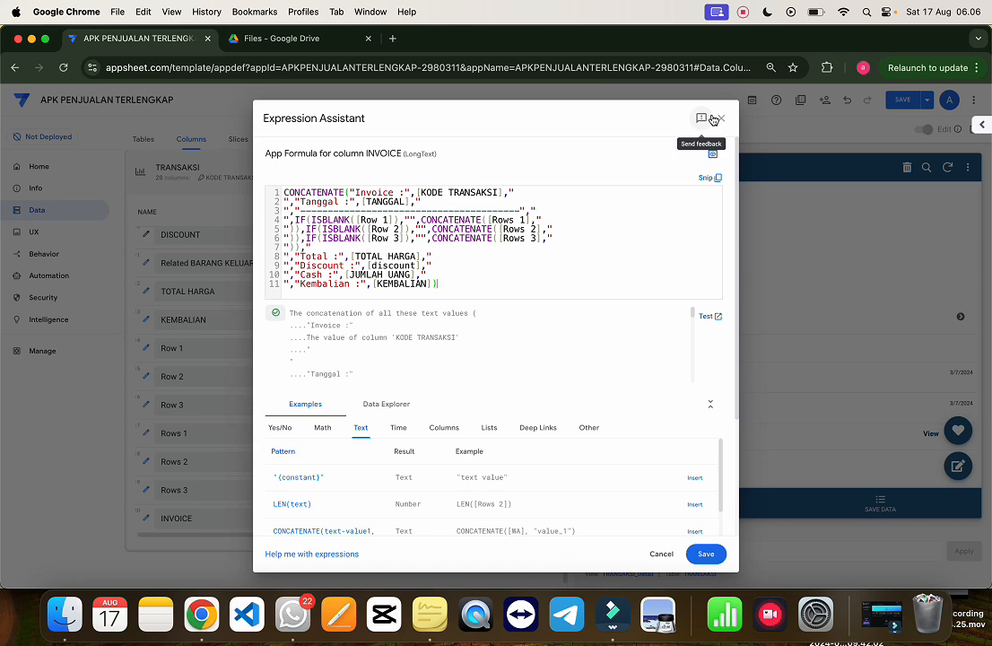
- Examine how the INVOICE formula's Row 1 condition concatenates [Rows 1] with a quoted line break
scroll(587, 186, "up", 5)
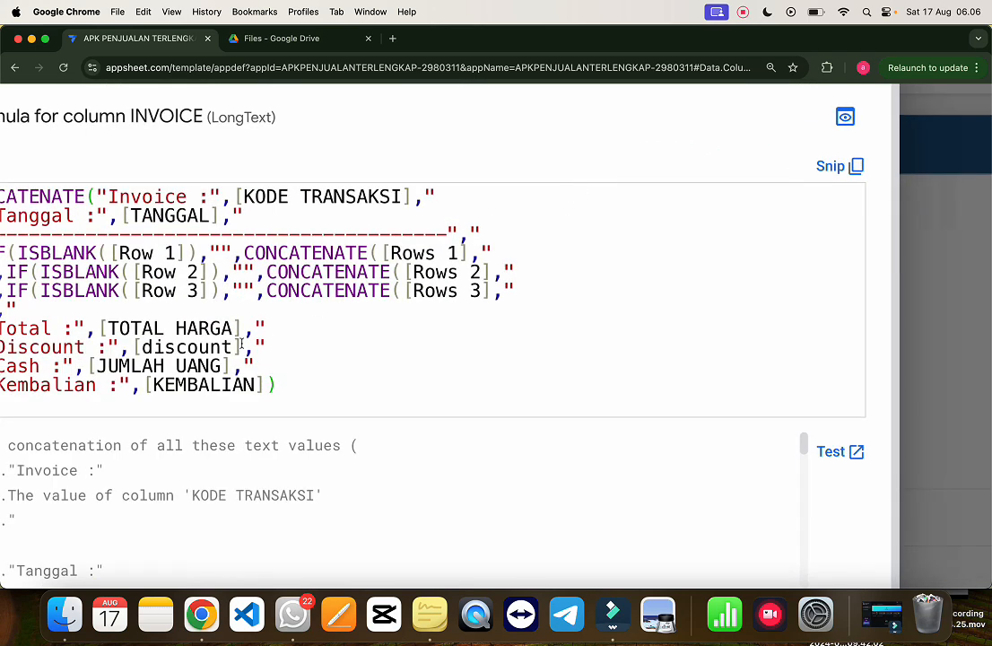
double_click(303, 252)
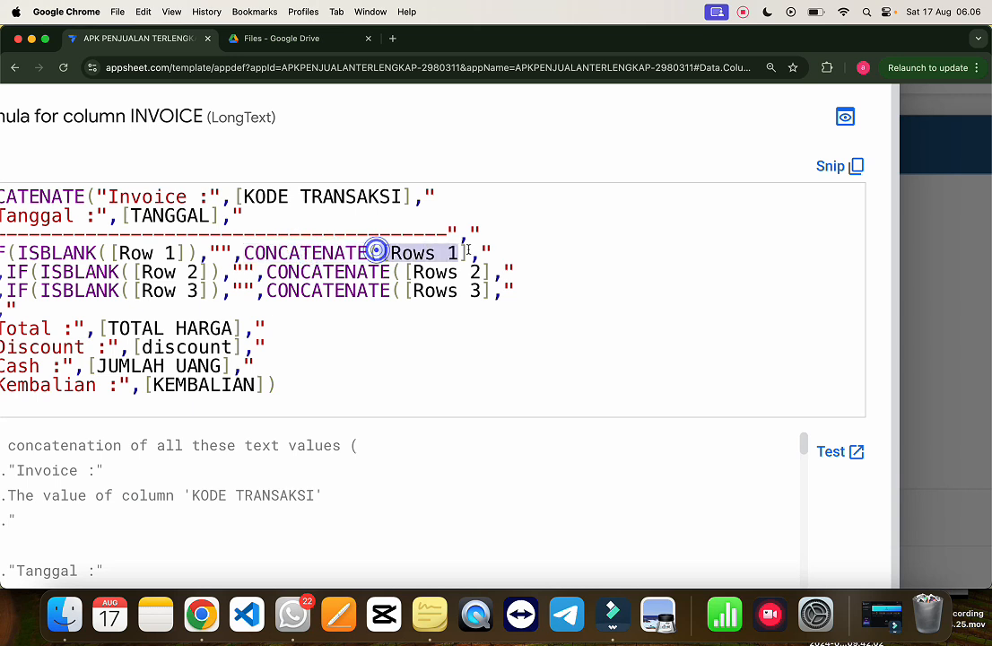
left_click_drag(377, 254, 470, 252)
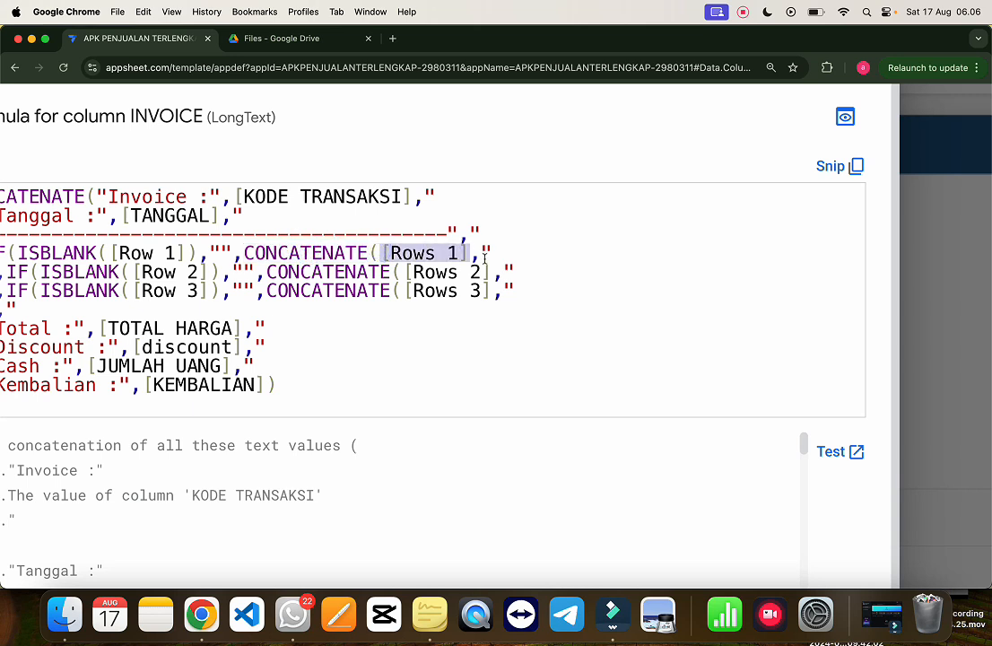
left_click(475, 257)
double_click(477, 257)
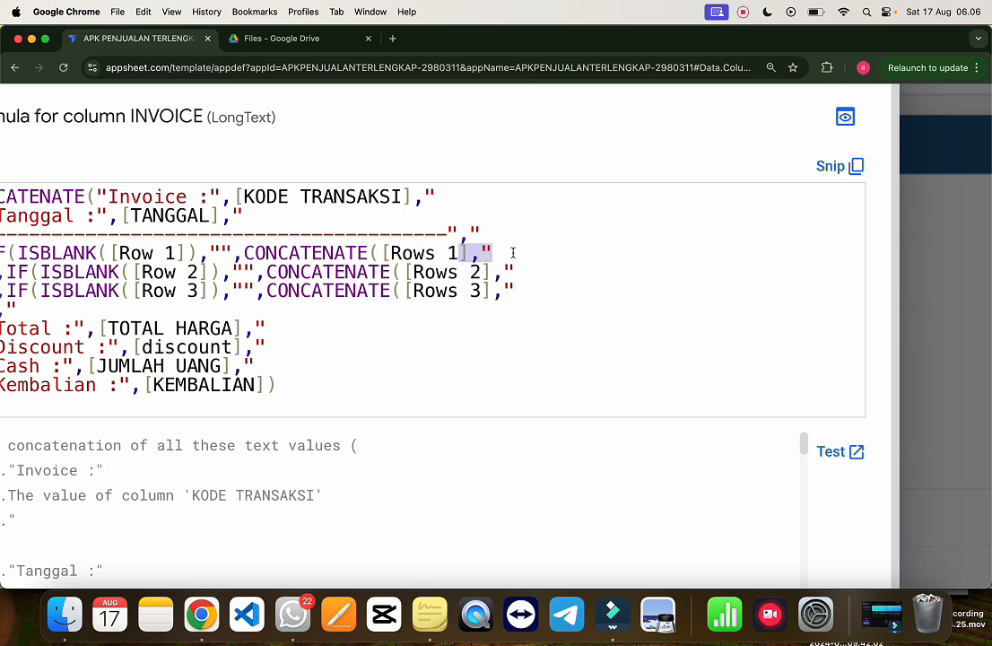
left_click(513, 253)
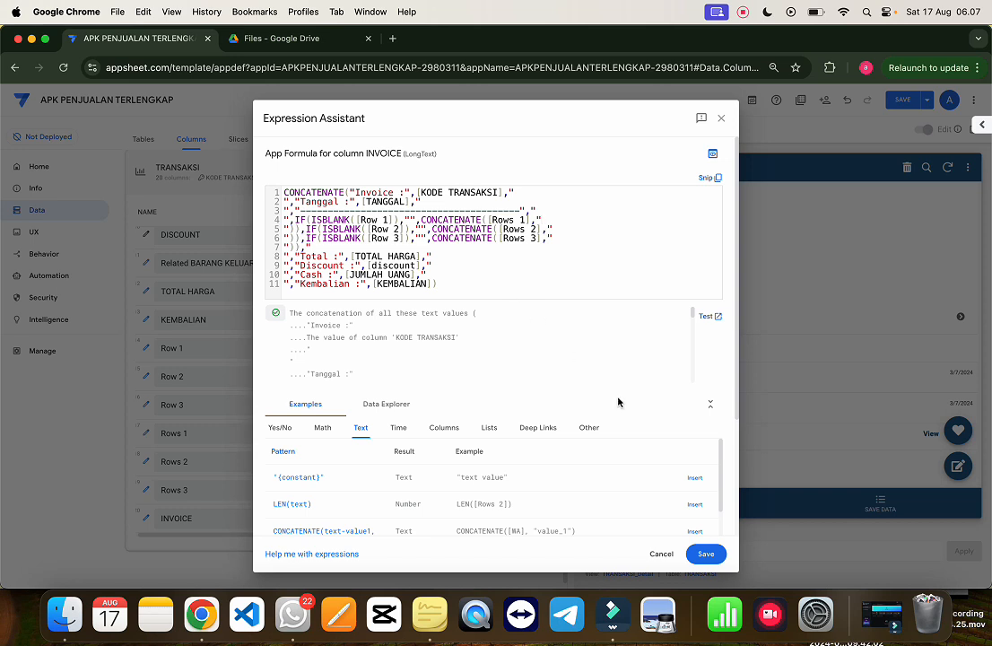
key("super+shift+s")
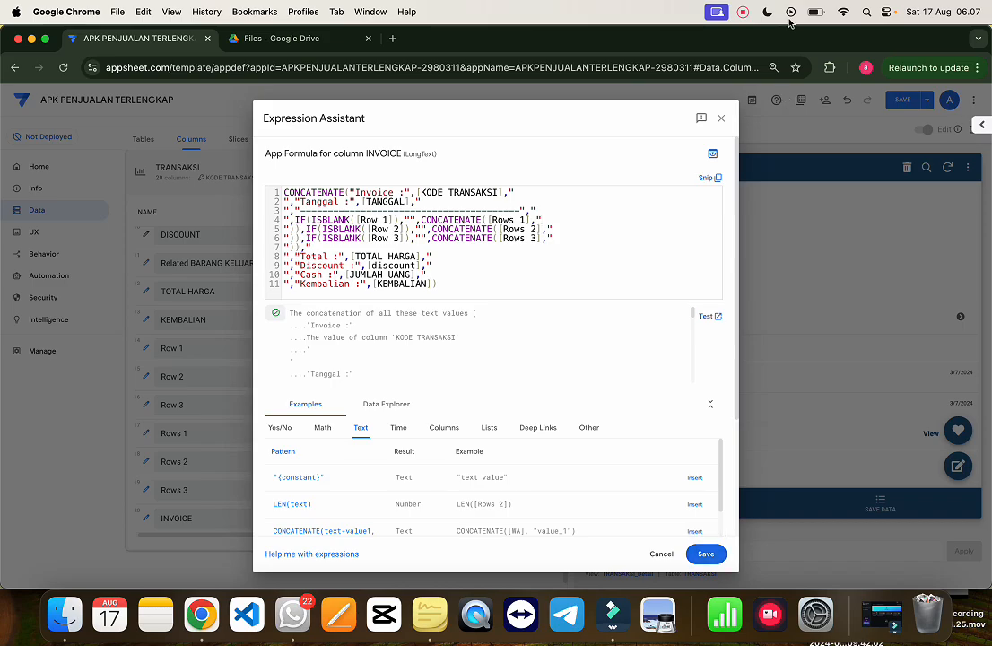